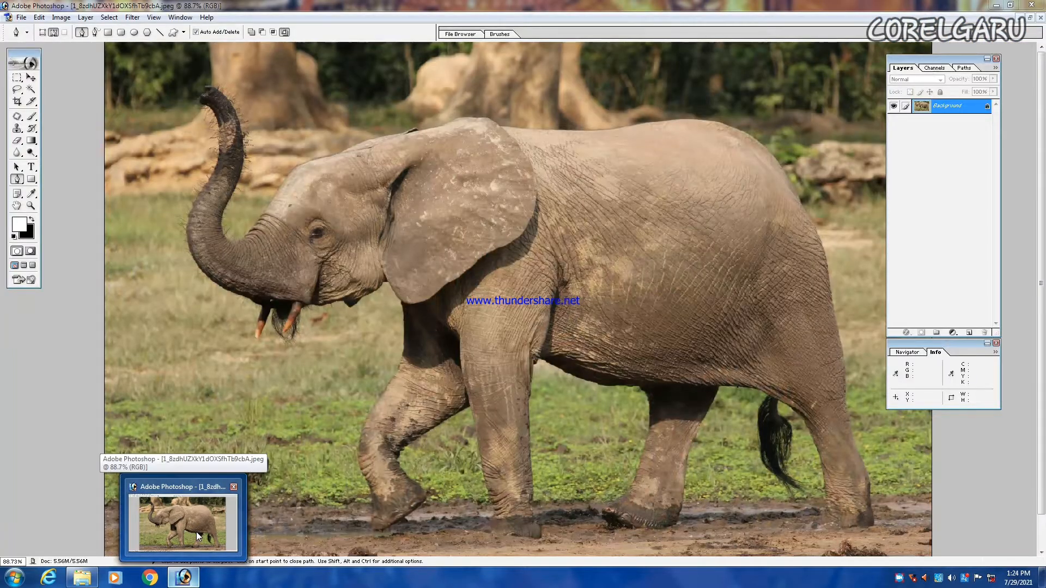
Convert the locked background of the elephant photo into an editable layer with the default name Layer 0.
click(198, 537)
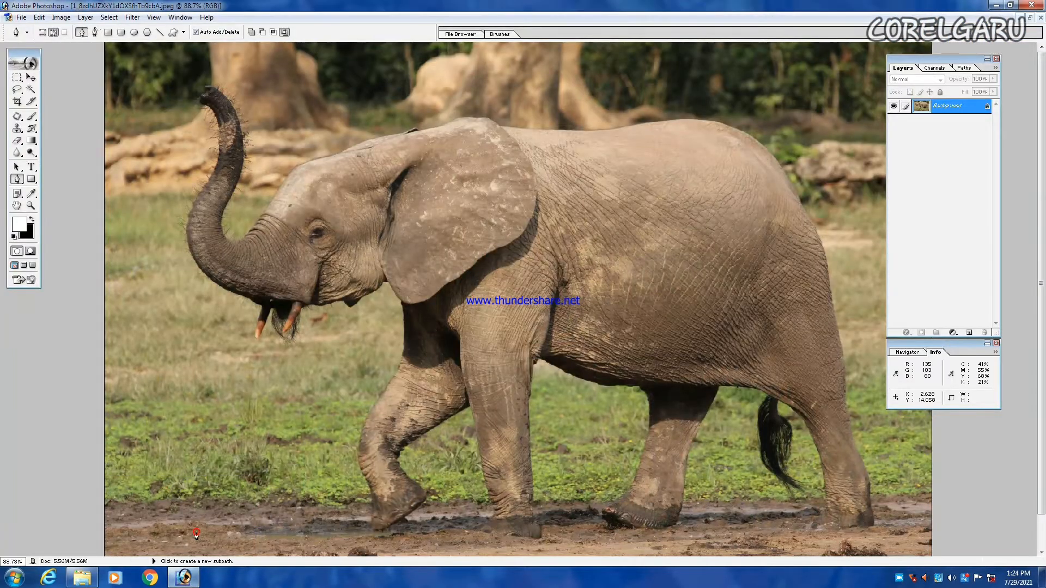
double_click(957, 107)
click(612, 272)
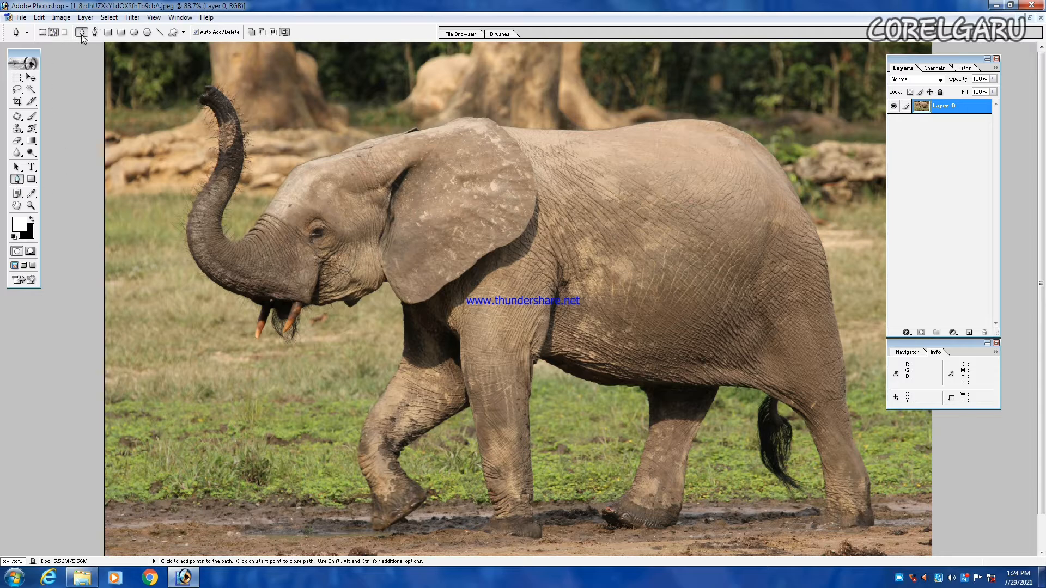
Start a Pen tool path at the tip of the elephant's raised trunk and trace the trunk tip's front edge, ending in a corner point.
key(ctrl+plus)
key(ctrl+plus)
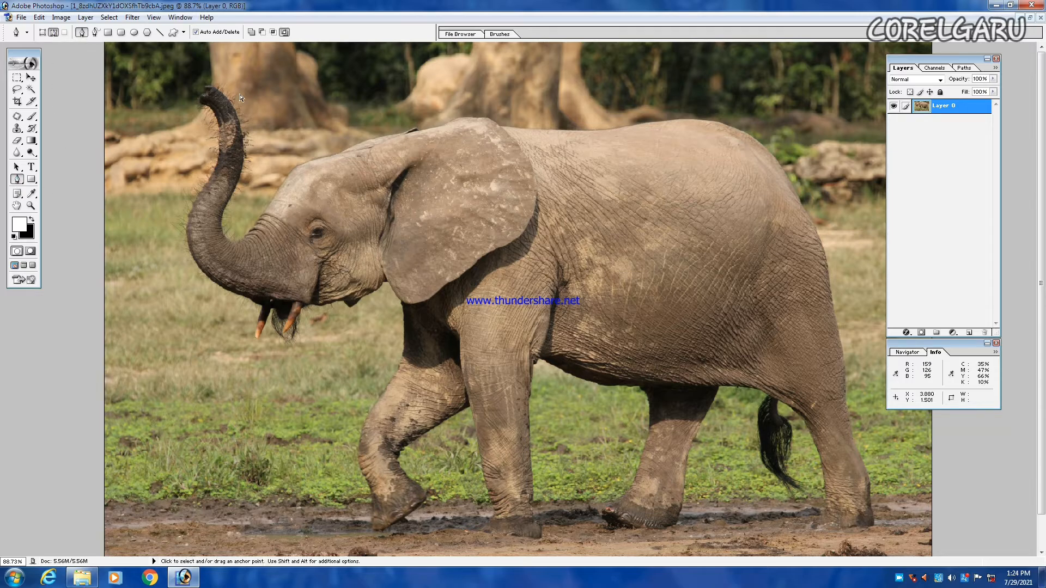
key(ctrl+plus)
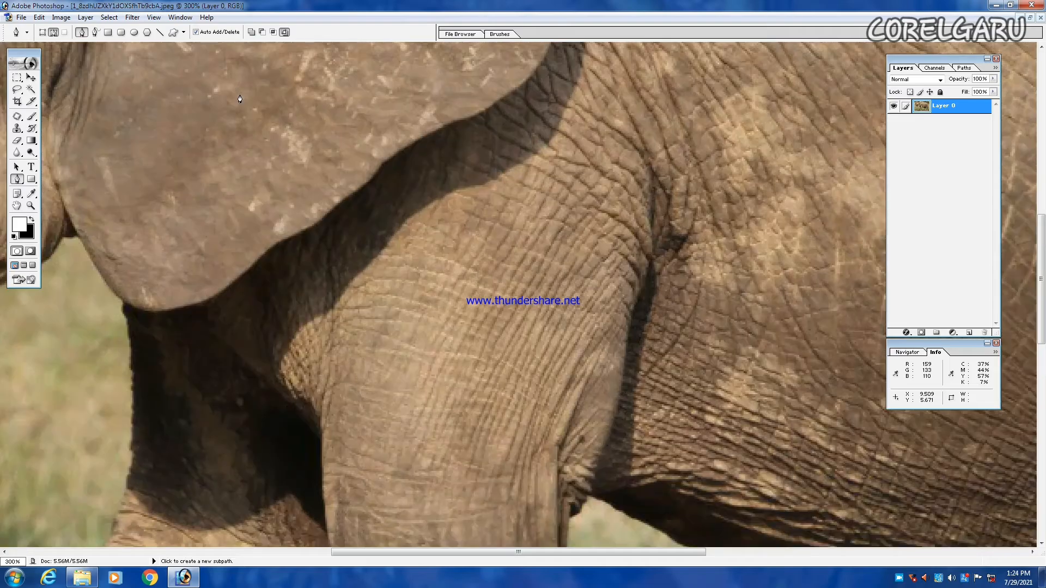
key(space)
drag(217, 120, 633, 404)
drag(355, 263, 864, 295)
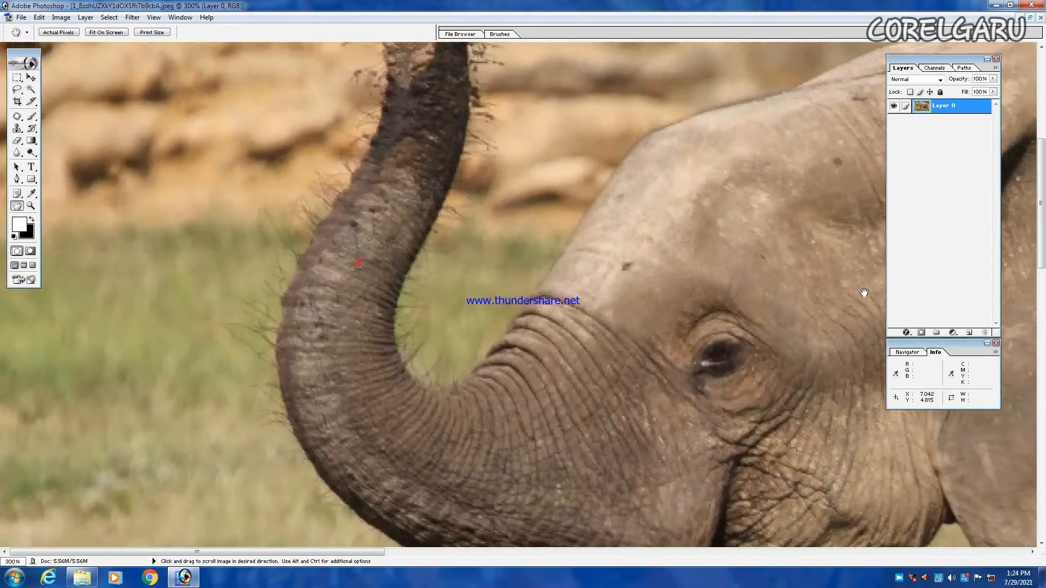
drag(552, 175, 529, 390)
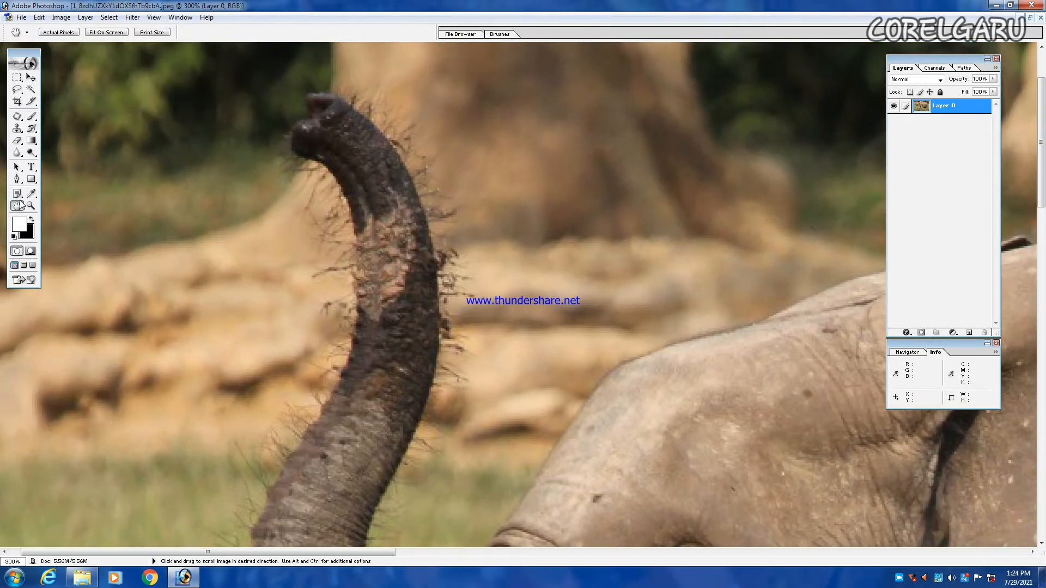
click(16, 180)
click(309, 98)
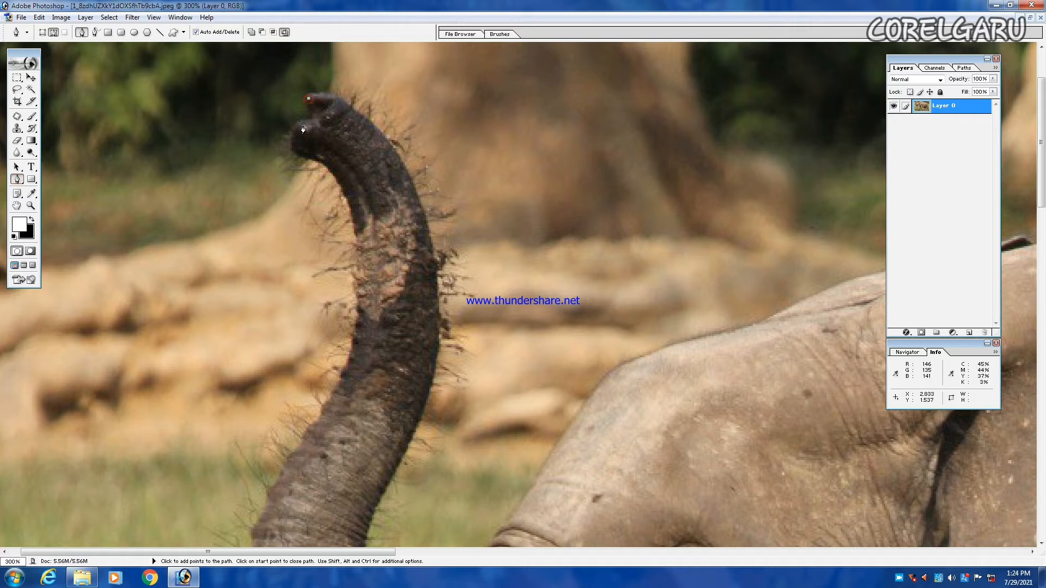
drag(299, 122, 315, 163)
drag(354, 233, 365, 315)
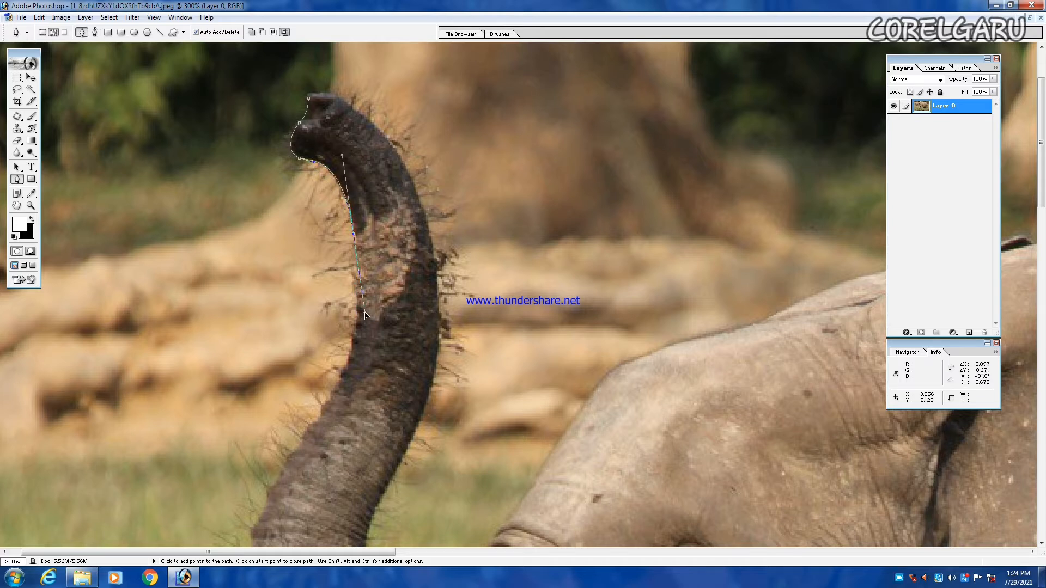
click(353, 238)
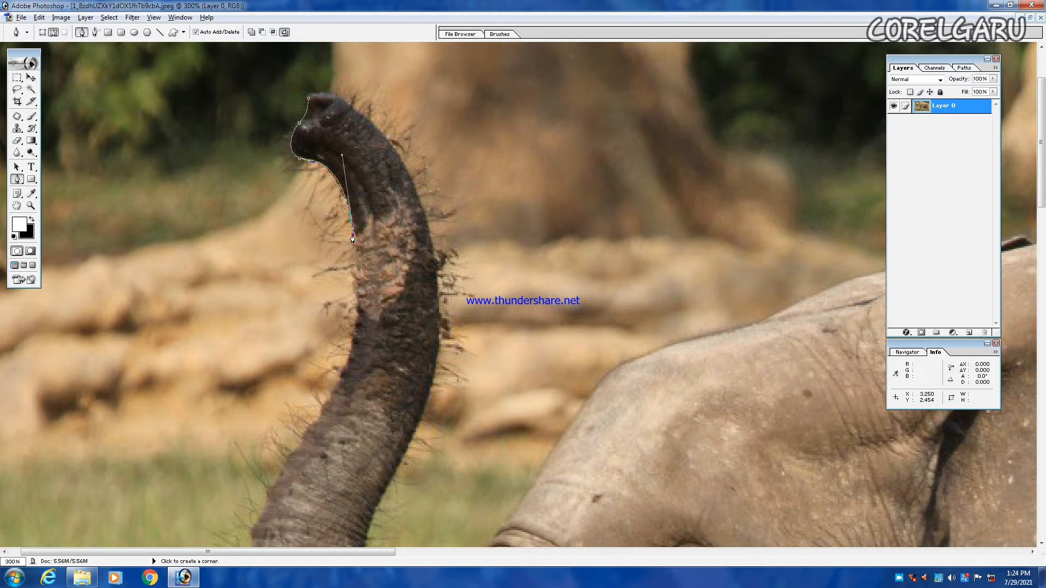
Continue the path with curved segments down the trunk's outer edge to its frontmost bulge, removing the last point's outgoing handle.
drag(330, 397, 287, 471)
scroll(417, 315, down, 5)
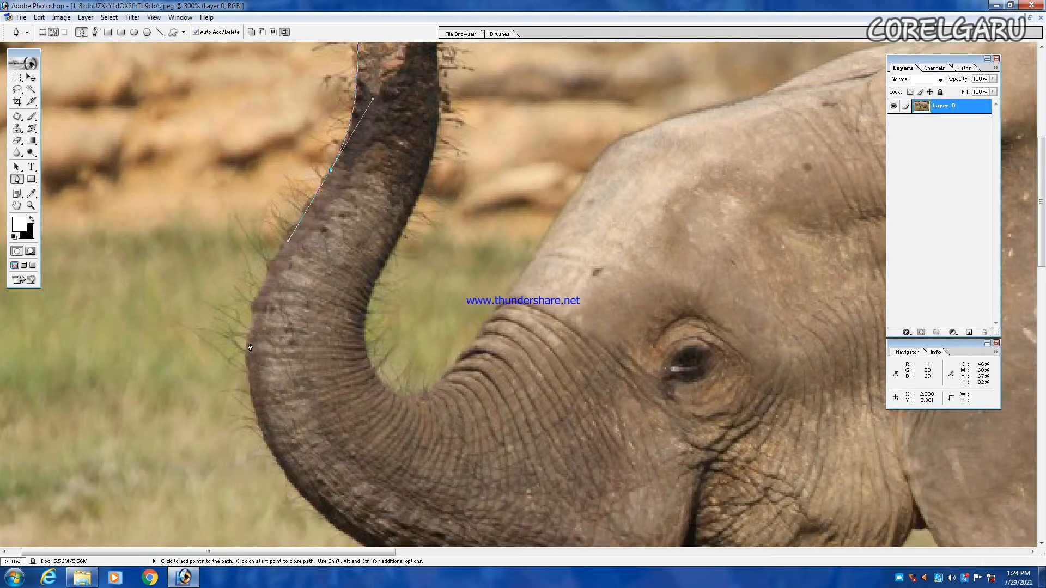
drag(250, 347, 248, 402)
scroll(248, 402, down, 3)
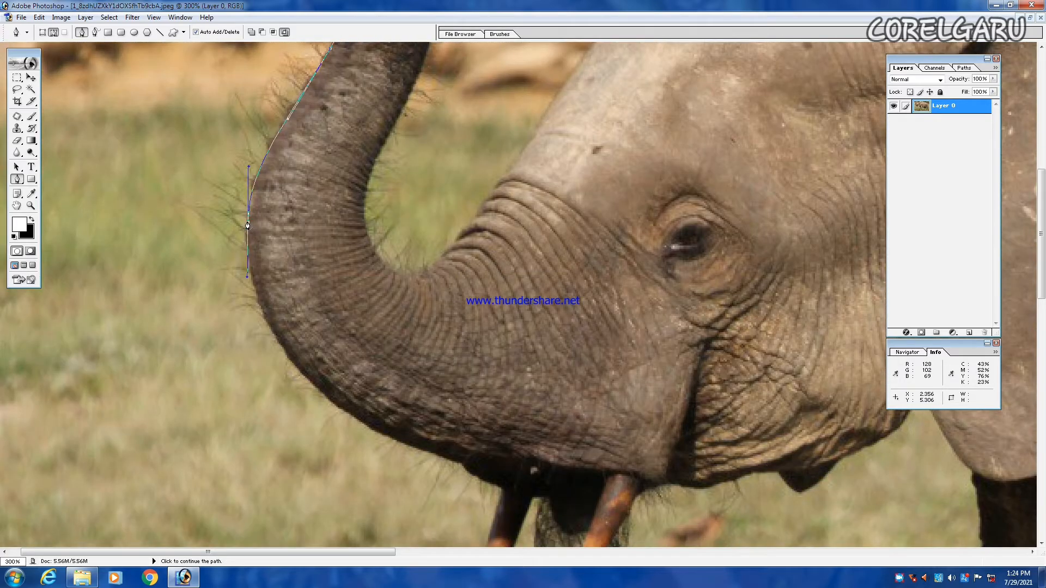
click(248, 227)
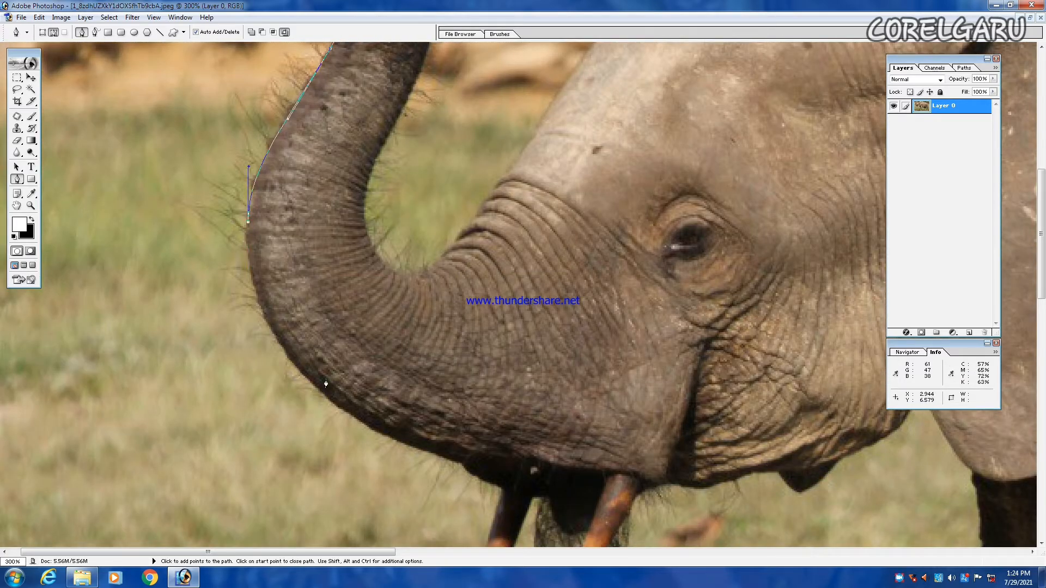
Trace the underside of the trunk's bend and the dark mouth edge up to the base of the first tusk.
drag(350, 418, 474, 496)
scroll(367, 293, down, 1)
scroll(368, 293, down, 2)
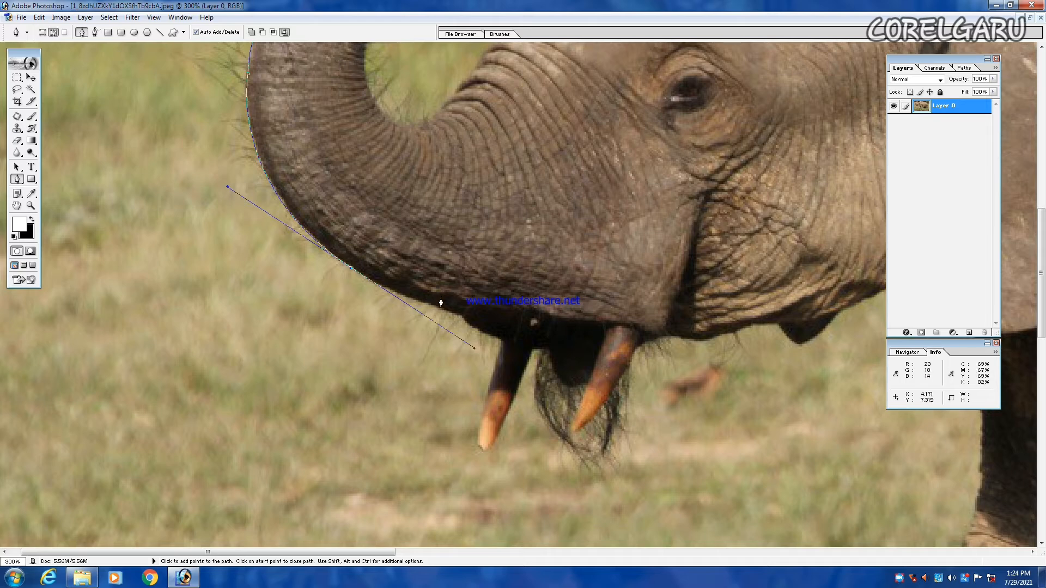
alt+click(352, 268)
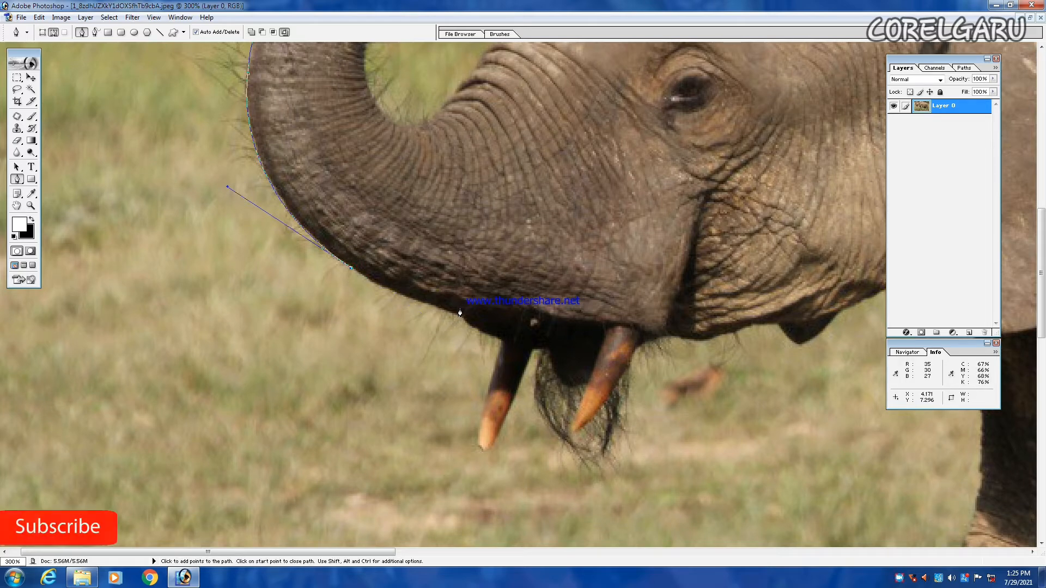
drag(462, 316, 516, 328)
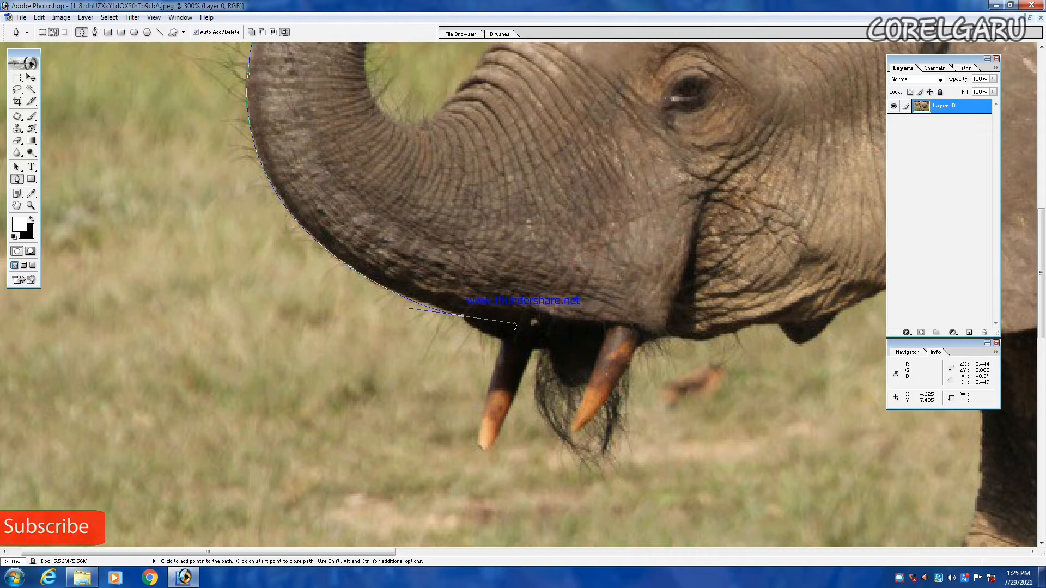
alt+click(463, 318)
mouse_move(500, 341)
mouse_down()
mouse_move(535, 351)
mouse_move(507, 342)
mouse_up()
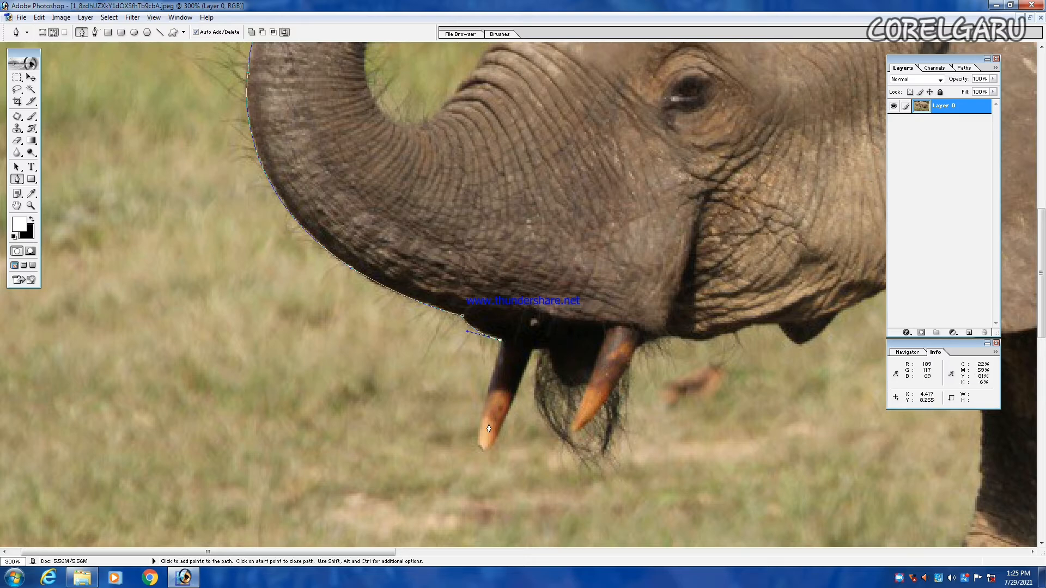
Trace the path around both tusks, cutting across the hair between them.
click(480, 440)
drag(480, 442, 491, 451)
click(533, 352)
click(542, 353)
drag(558, 381, 565, 387)
click(587, 384)
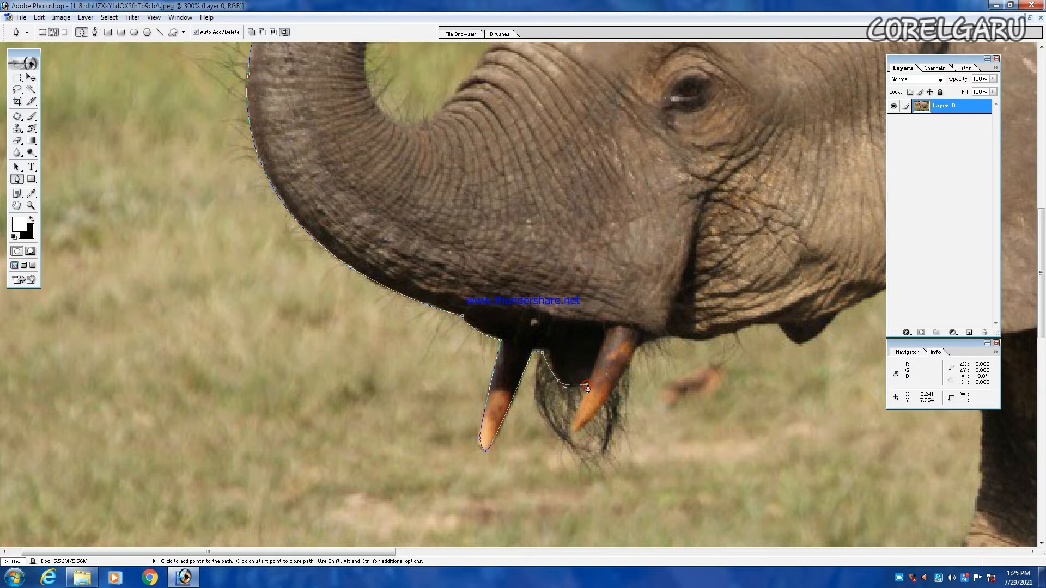
click(578, 430)
click(626, 369)
Extend the path from the second tusk along the underside of the jaw to the start of the hanging chin flap.
drag(652, 339, 714, 339)
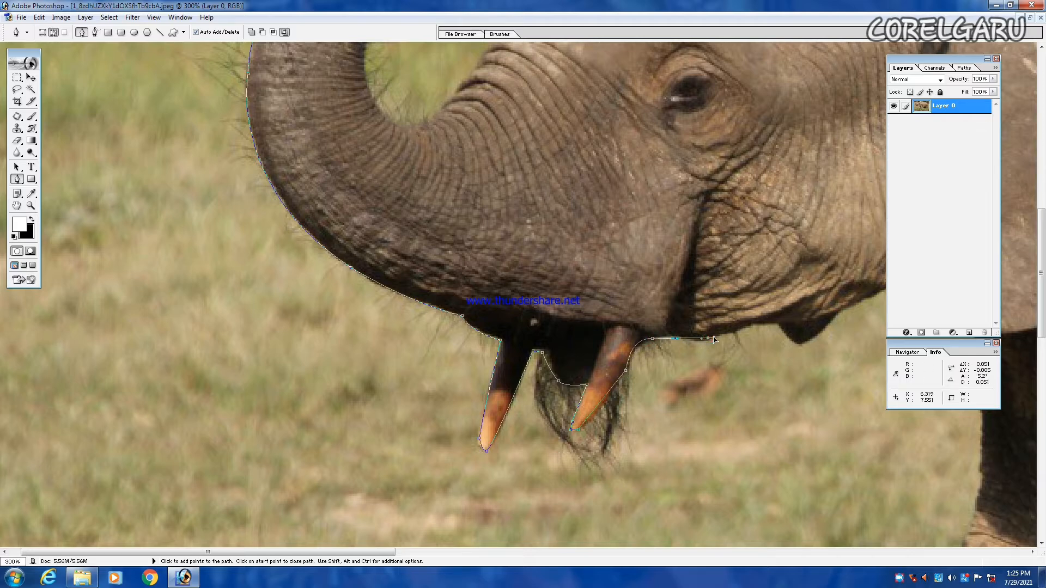
click(754, 326)
click(778, 326)
scroll(543, 264, down, 3)
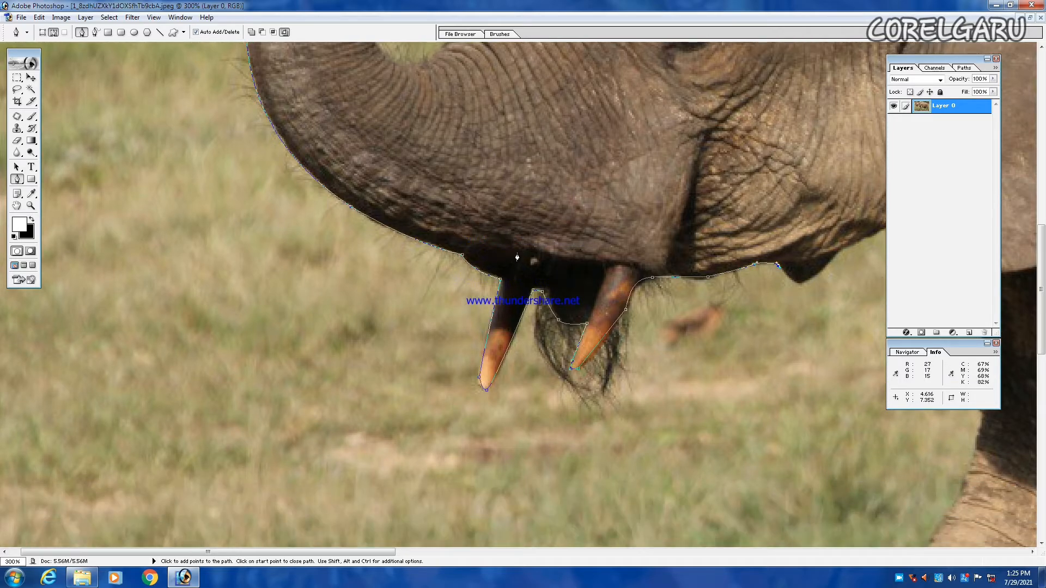
Trace the path around the hanging chin flap and up along the cheek to the gap beside the ear.
key(h)
drag(601, 285, 189, 305)
drag(419, 332, 325, 352)
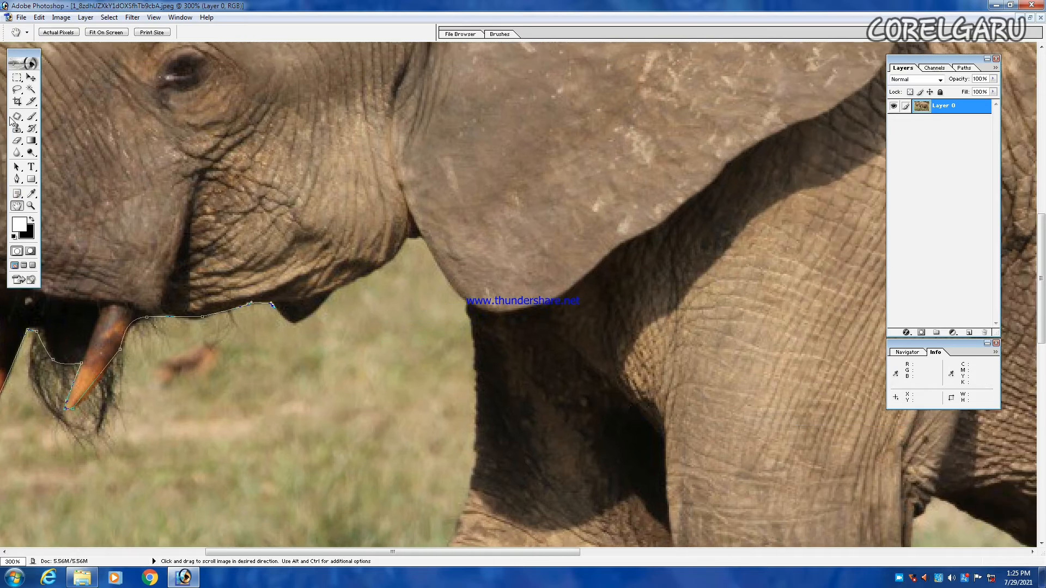
click(17, 178)
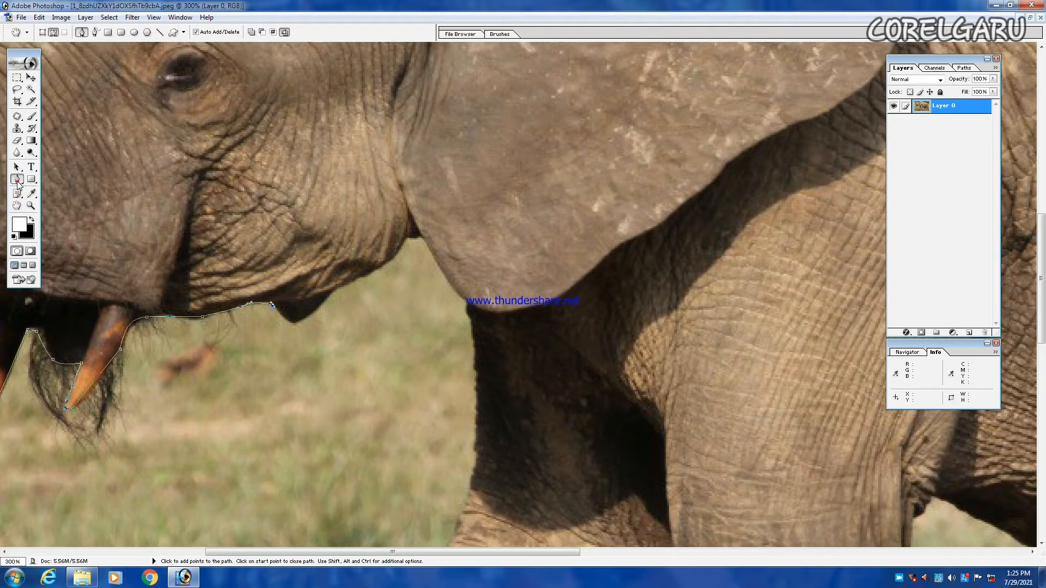
click(292, 324)
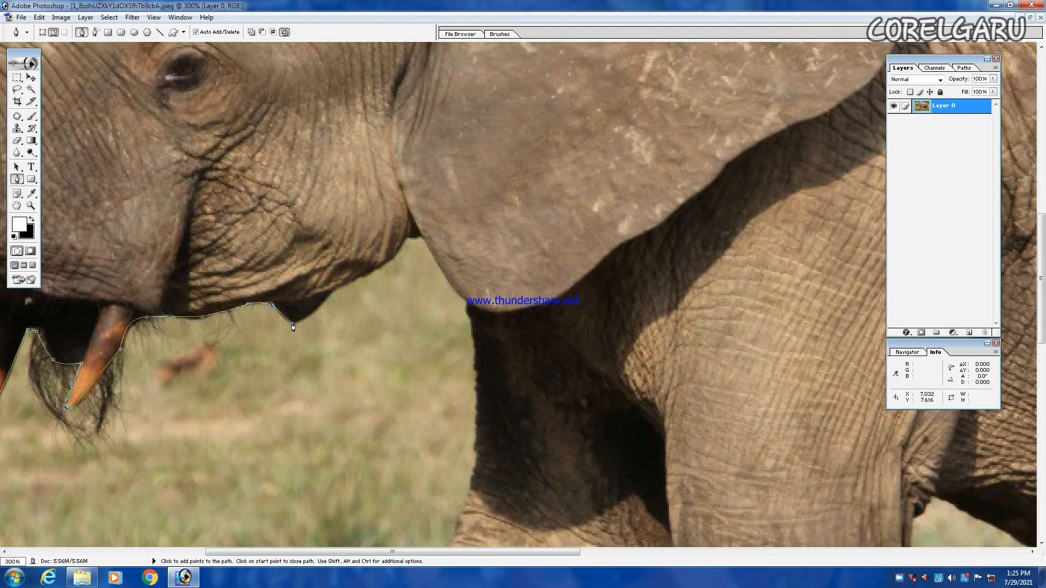
drag(331, 298, 354, 263)
alt+click(337, 289)
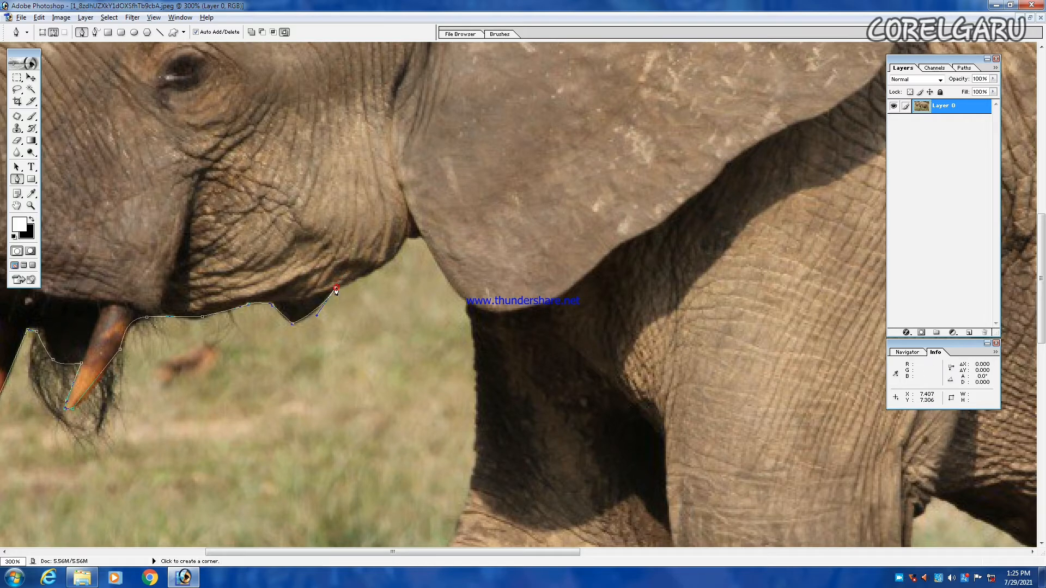
drag(364, 275, 369, 274)
drag(406, 240, 417, 237)
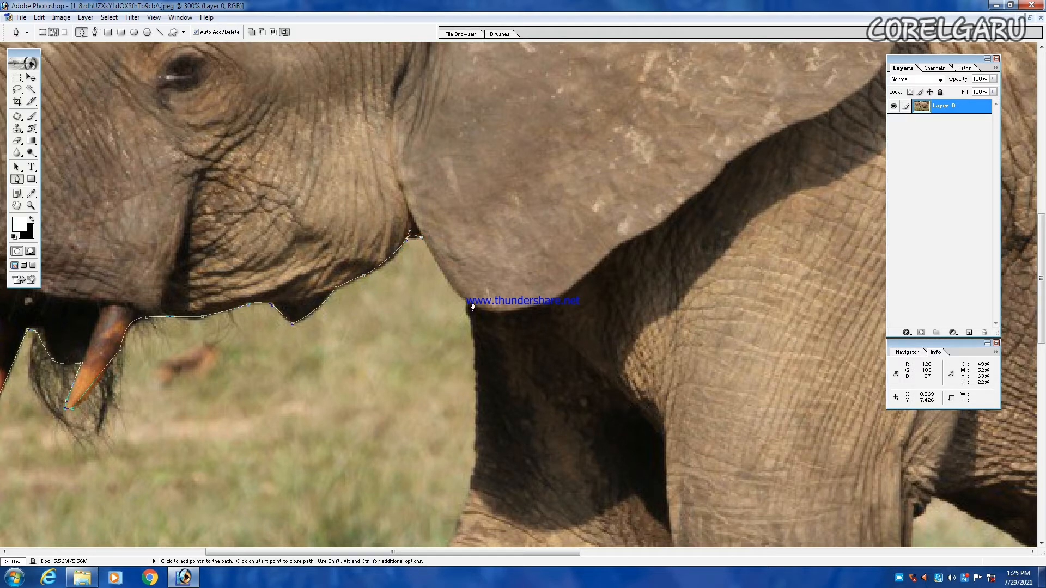
Trace the ear's lower front edge to where it meets the front leg, ending in a corner point.
drag(467, 302, 491, 317)
scroll(432, 249, down, 2)
scroll(479, 271, down, 3)
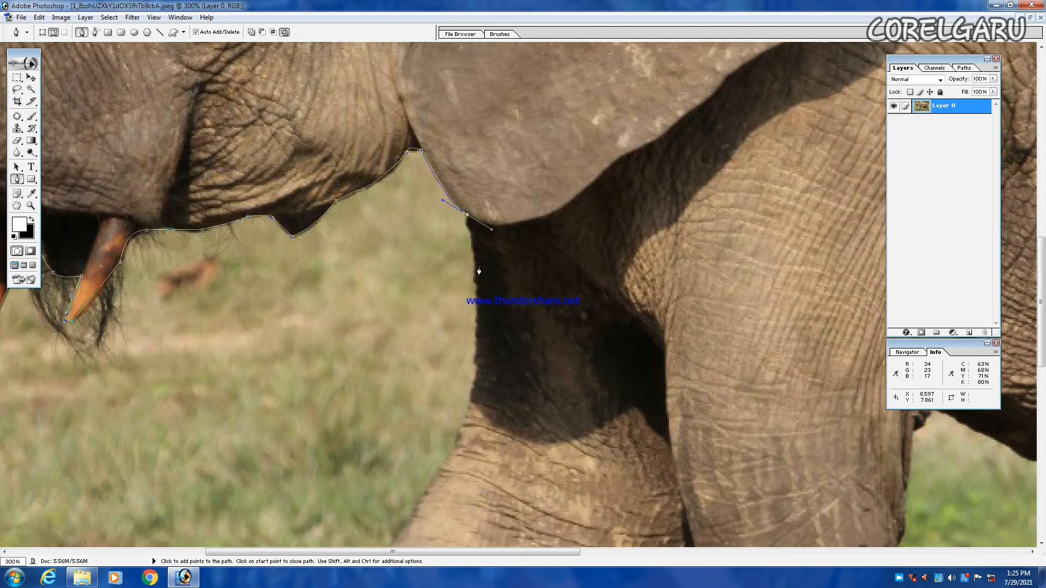
alt+click(467, 215)
Trace the front edge of the raised front leg from the shadowed upper part down to above the knee.
drag(475, 292, 455, 356)
scroll(445, 261, down, 5)
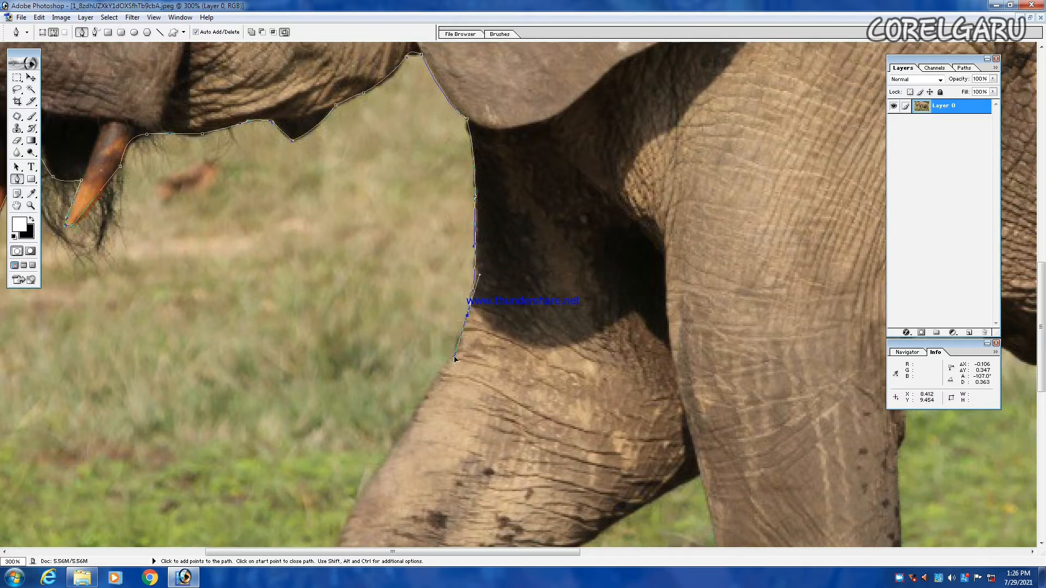
scroll(482, 254, down, 1)
scroll(482, 255, down, 4)
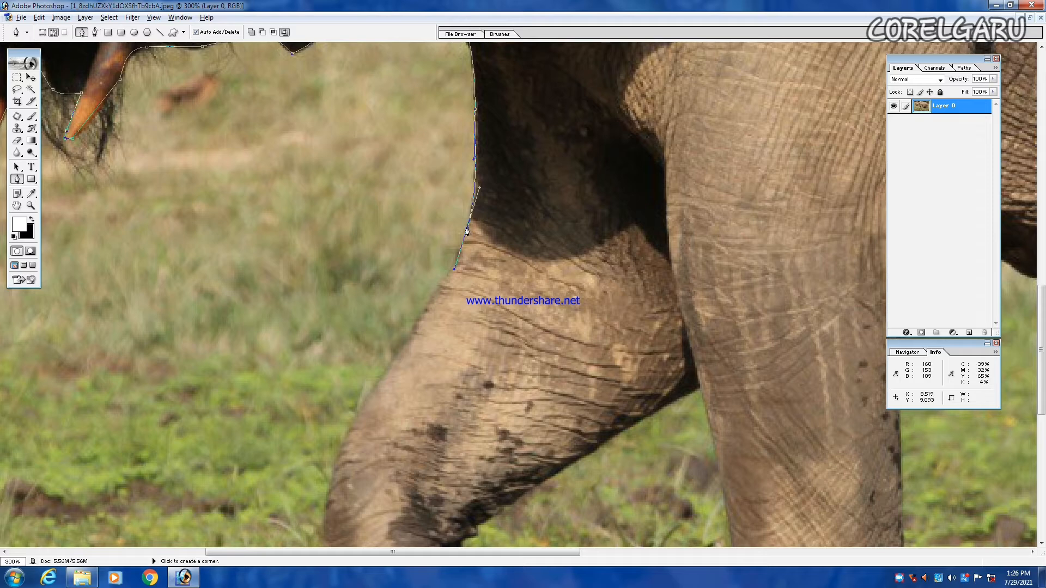
drag(406, 346, 370, 402)
scroll(381, 275, down, 2)
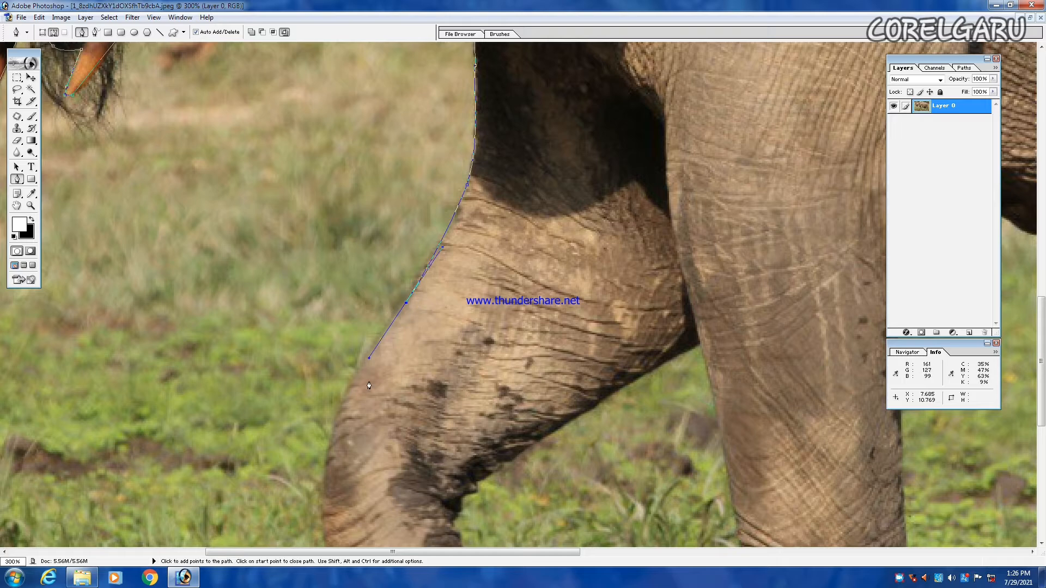
click(406, 305)
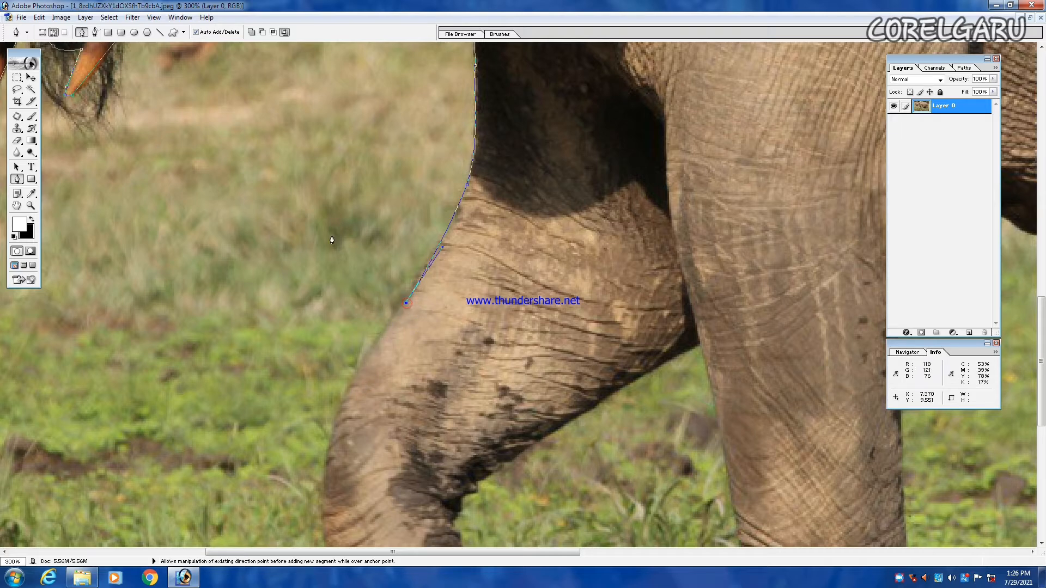
Continue the path around the raised front leg's knee and onto its lower leg above the foot.
scroll(346, 275, down, 4)
drag(339, 327, 332, 376)
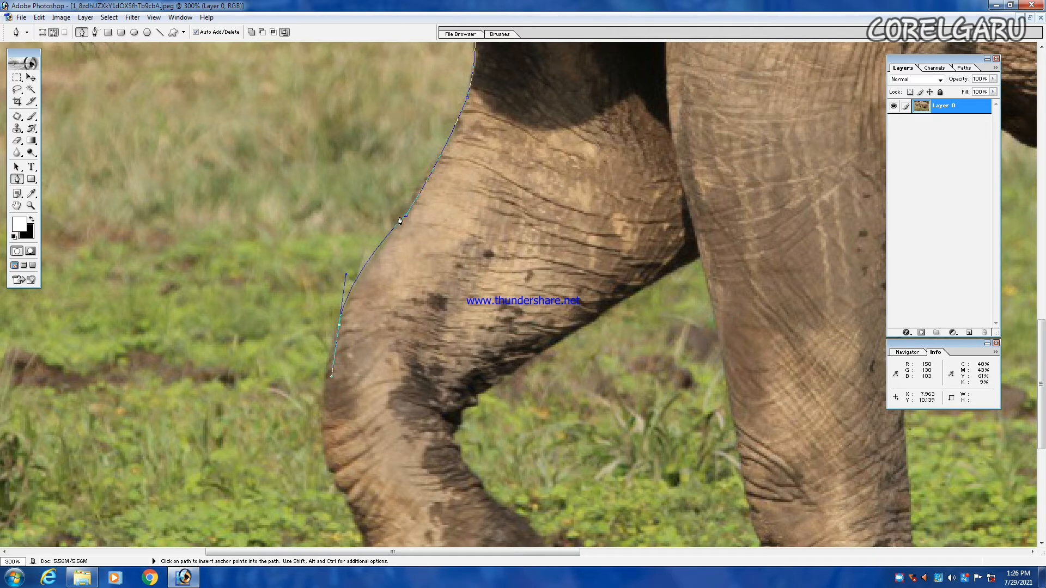
scroll(370, 205, down, 4)
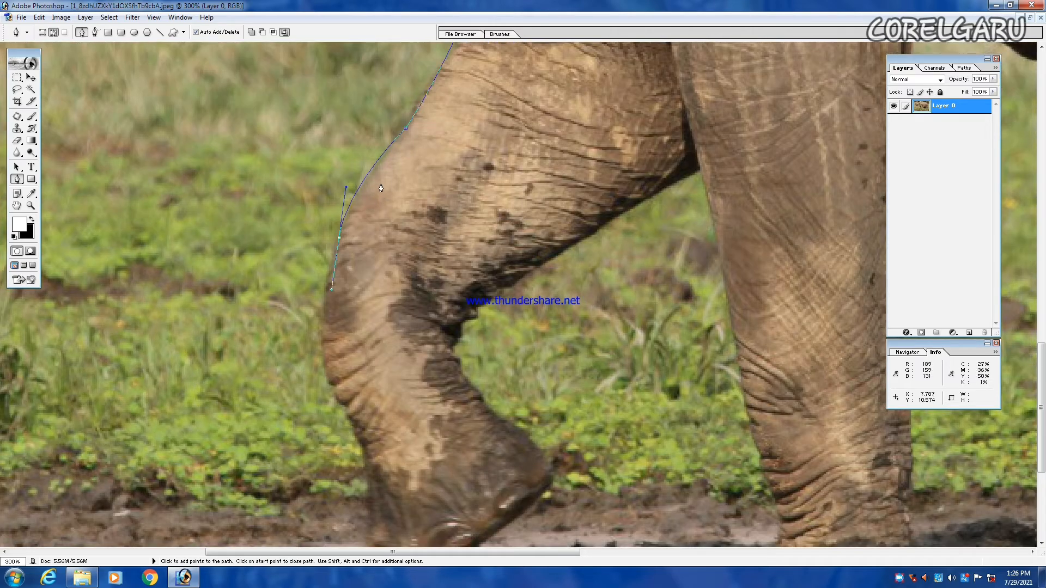
scroll(381, 188, up, 3)
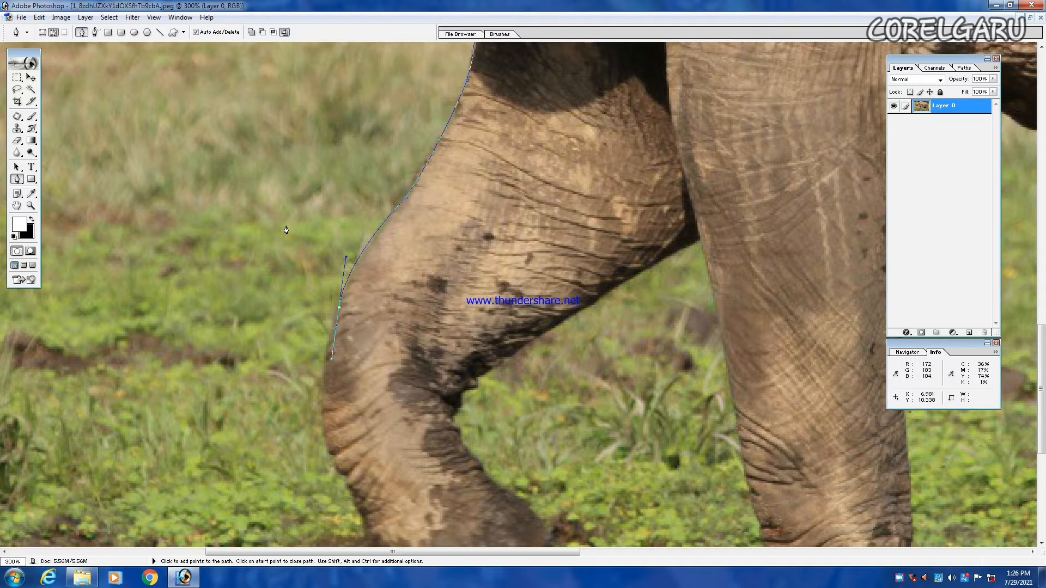
scroll(298, 199, down, 4)
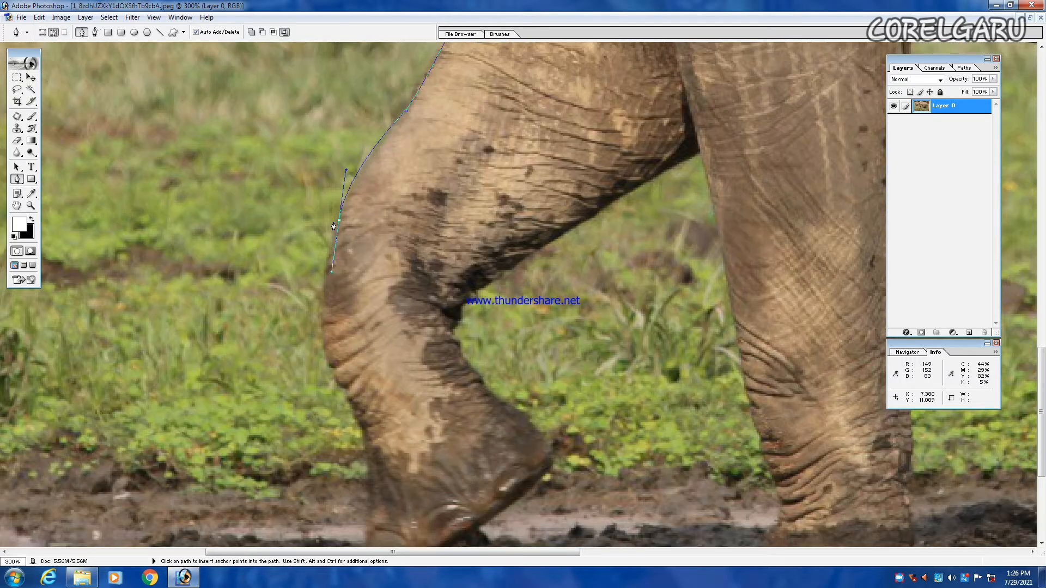
scroll(336, 305, down, 2)
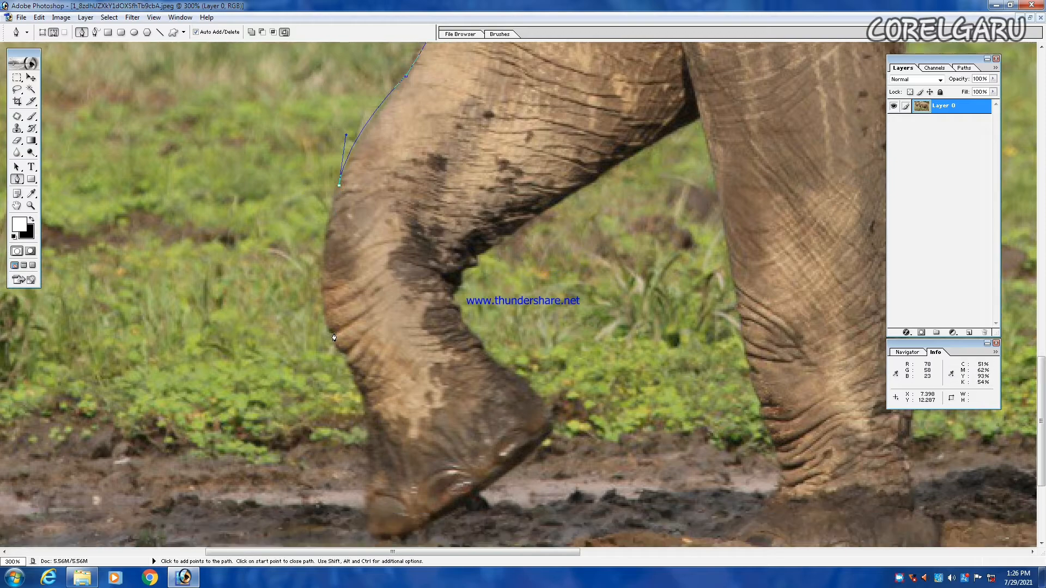
drag(332, 338, 358, 393)
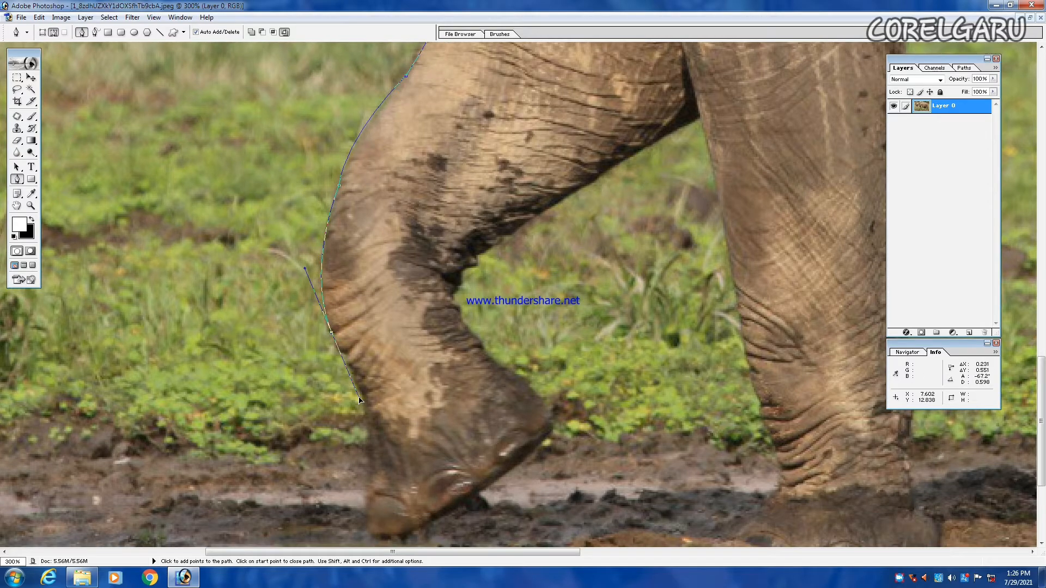
Continue the Pen path down the front of the raised foot and place an anchor at its toe tip.
scroll(318, 251, down, 3)
scroll(319, 252, down, 3)
drag(367, 334, 368, 384)
scroll(369, 384, down, 5)
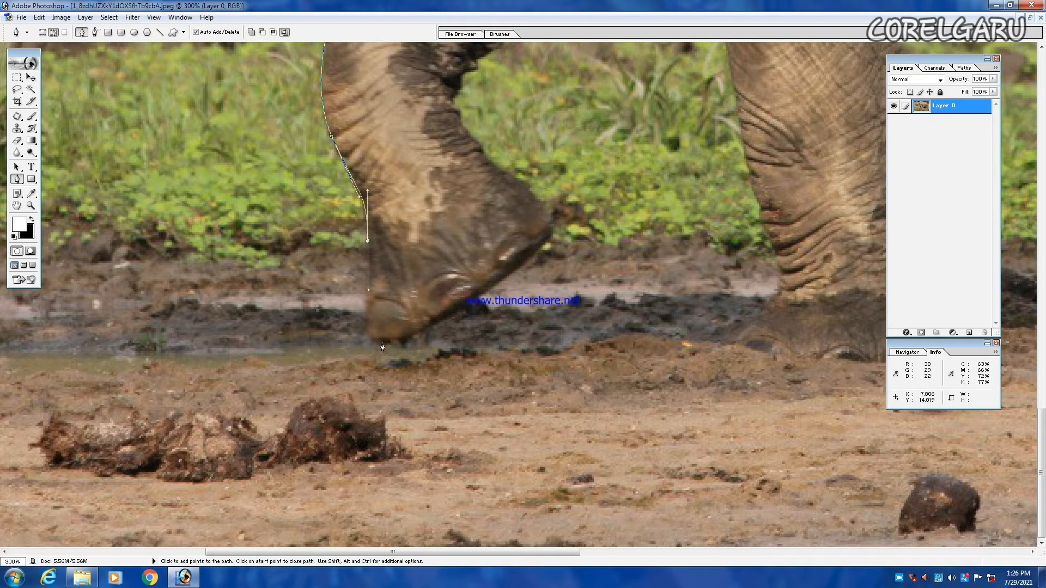
drag(376, 345, 394, 347)
Trace the sole of the raised foot from the toe to the heel, ending in a corner point.
drag(482, 298, 489, 292)
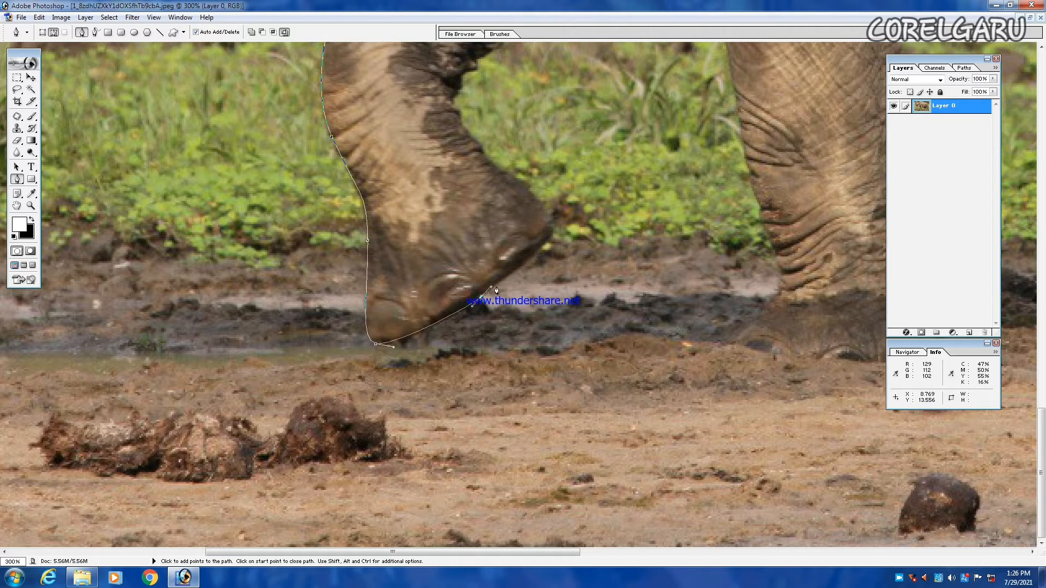
key(ctrl+z)
click(378, 349)
drag(475, 307, 561, 215)
alt+click(475, 306)
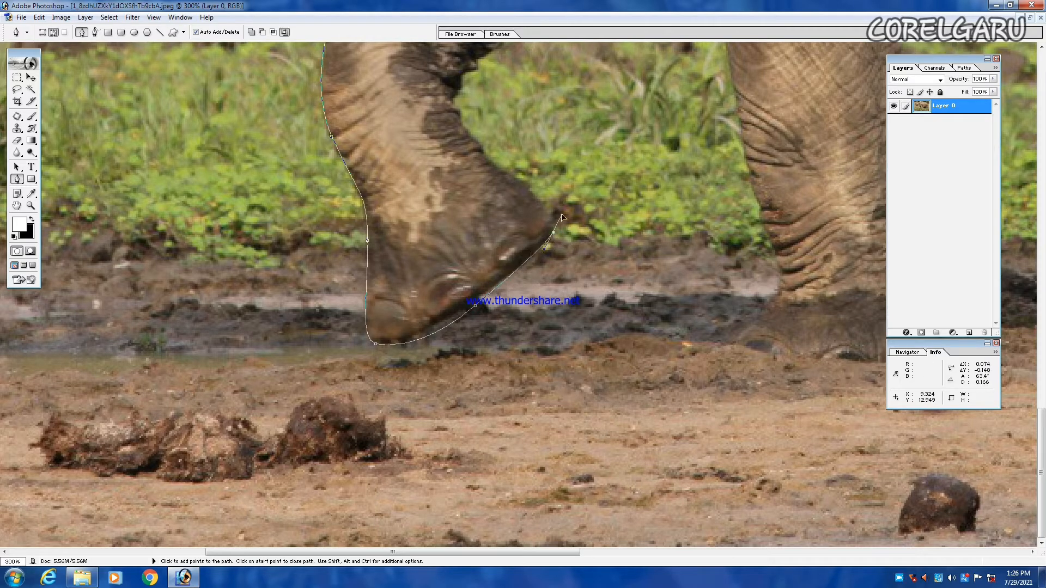
alt+click(553, 233)
Trace the back of the raised leg from the heel around the inner bend up to the standing front leg.
drag(485, 153, 507, 111)
scroll(432, 146, up, 3)
scroll(611, 172, up, 4)
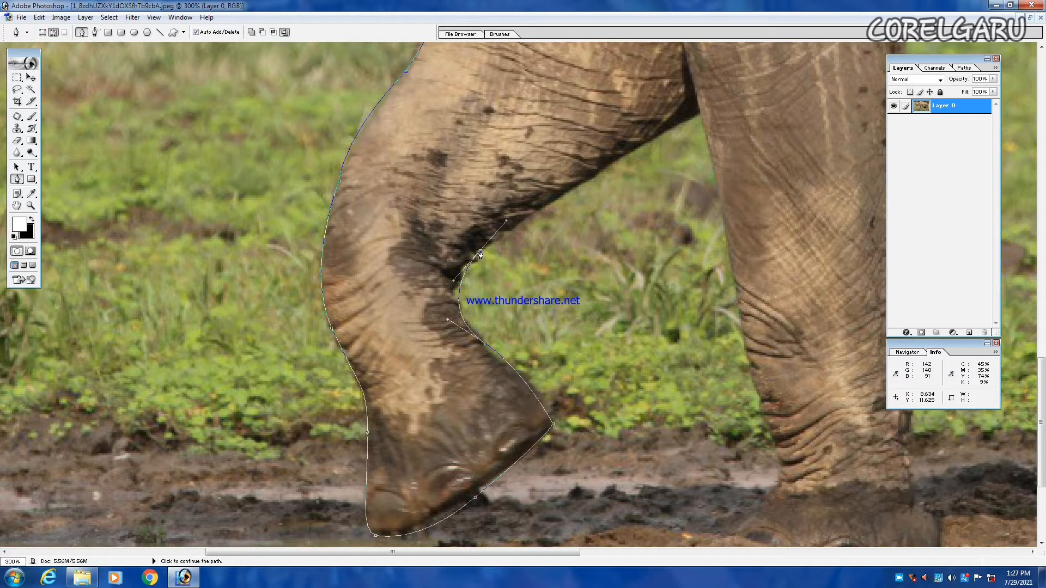
drag(698, 114, 730, 93)
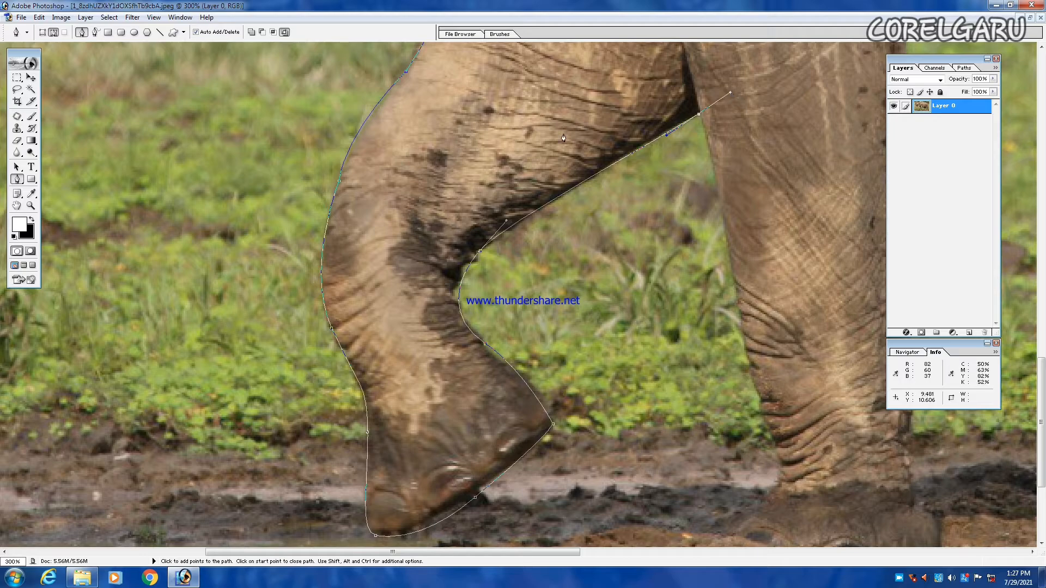
scroll(714, 170, down, 1)
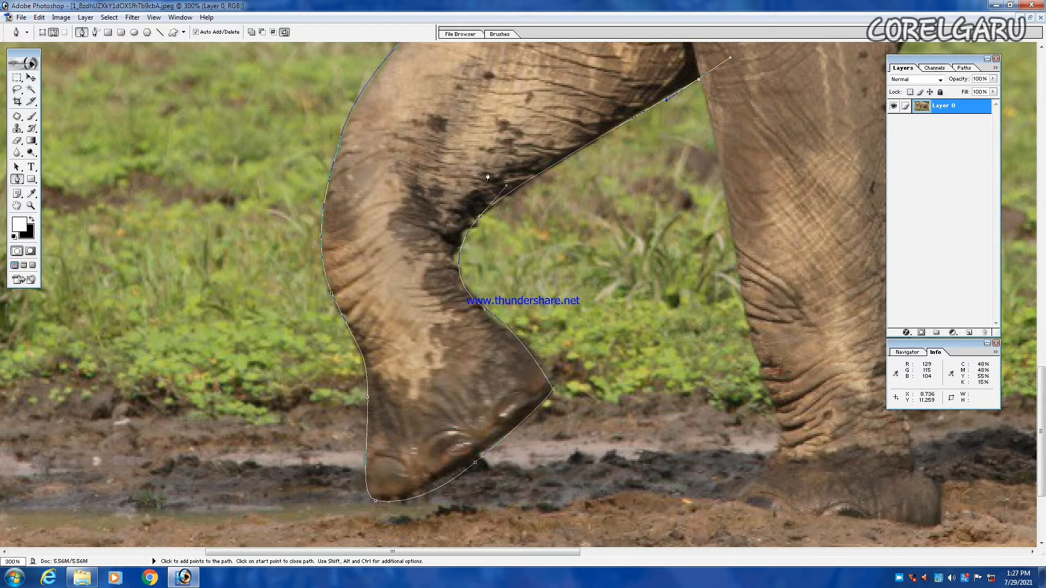
scroll(599, 183, down, 1)
scroll(680, 194, up, 3)
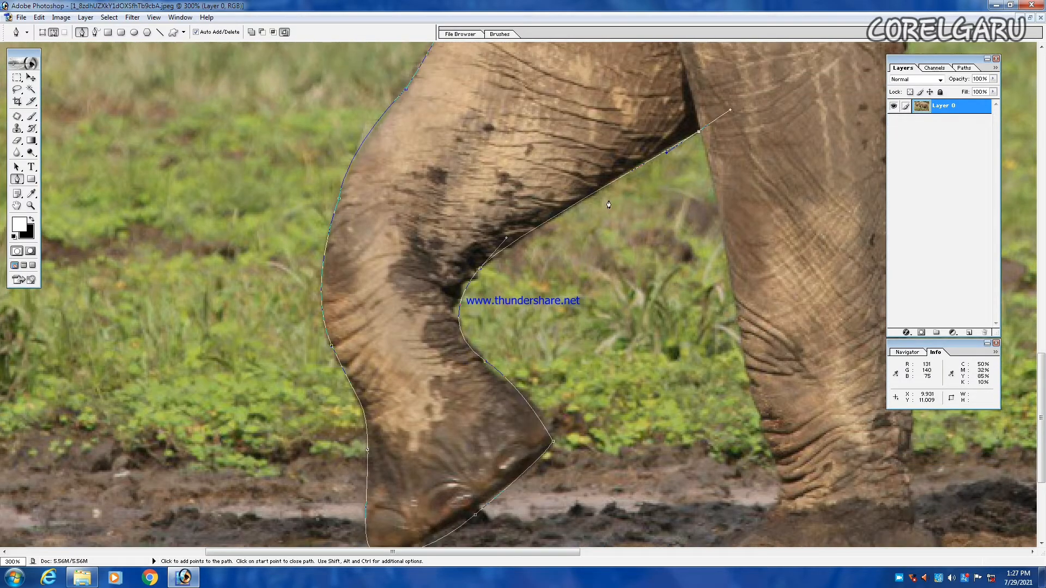
Starting from a corner point, trace the front edge of the standing front leg down to just above its foot.
key(space)
drag(627, 212, 320, 249)
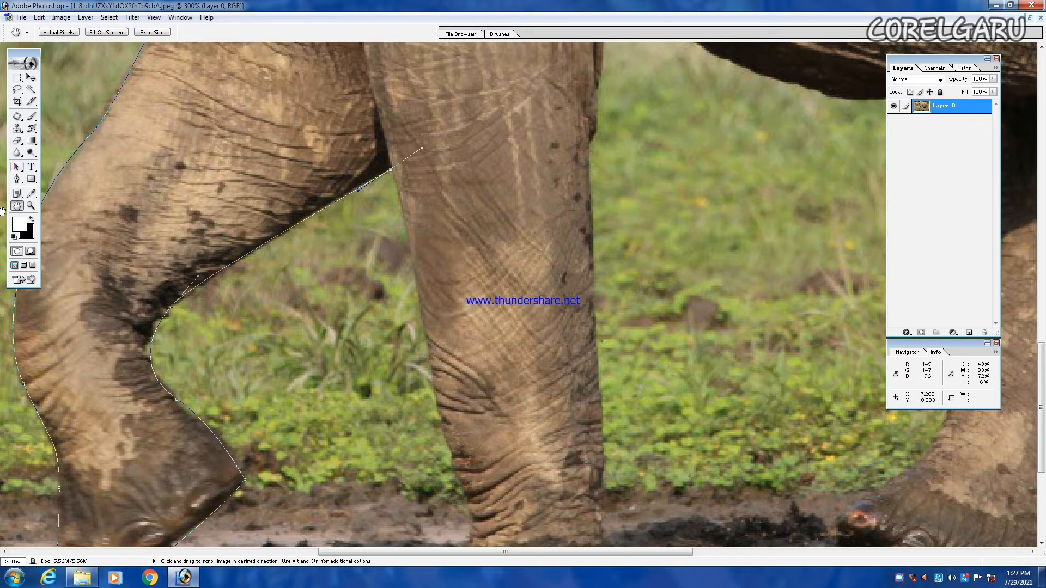
click(17, 181)
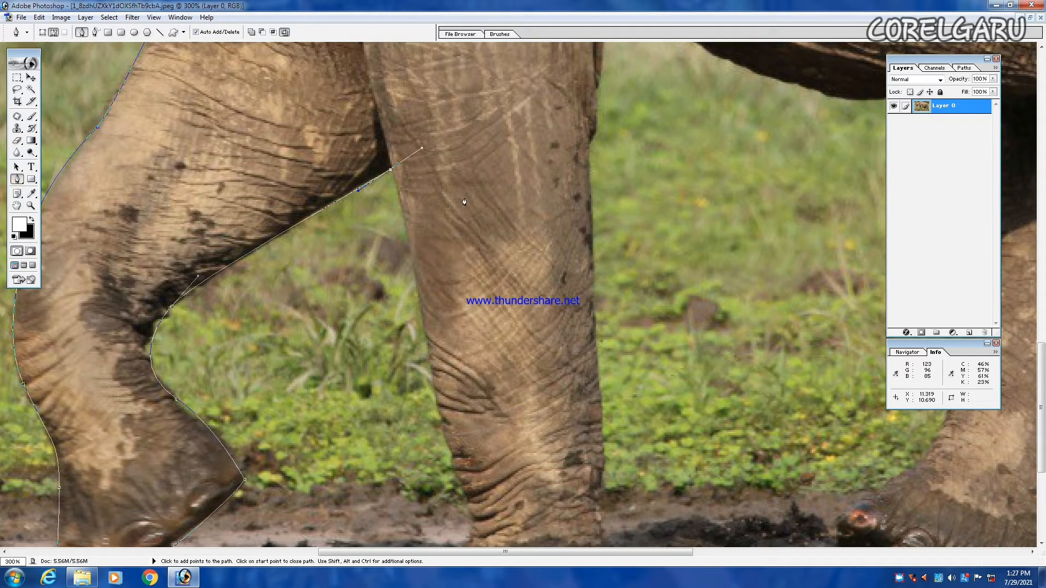
click(391, 173)
drag(413, 277, 466, 367)
scroll(422, 273, down, 2)
scroll(455, 306, down, 2)
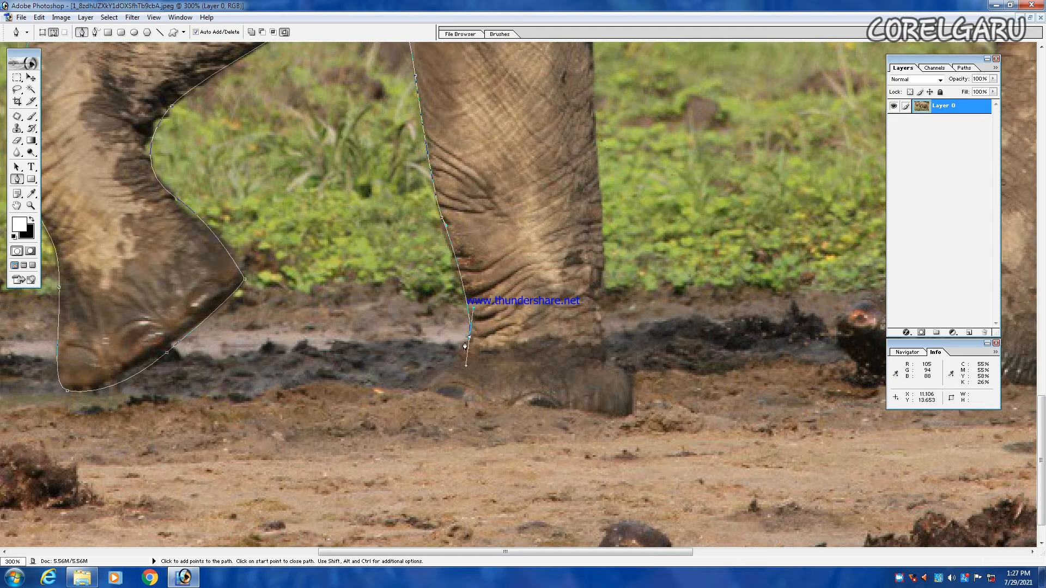
click(470, 342)
Trace the front of the standing foot from the ankle down to its toe.
drag(452, 366, 440, 396)
click(433, 390)
drag(628, 413, 720, 395)
key(ctrl+z)
key(ctrl+plus)
key(ctrl+plus)
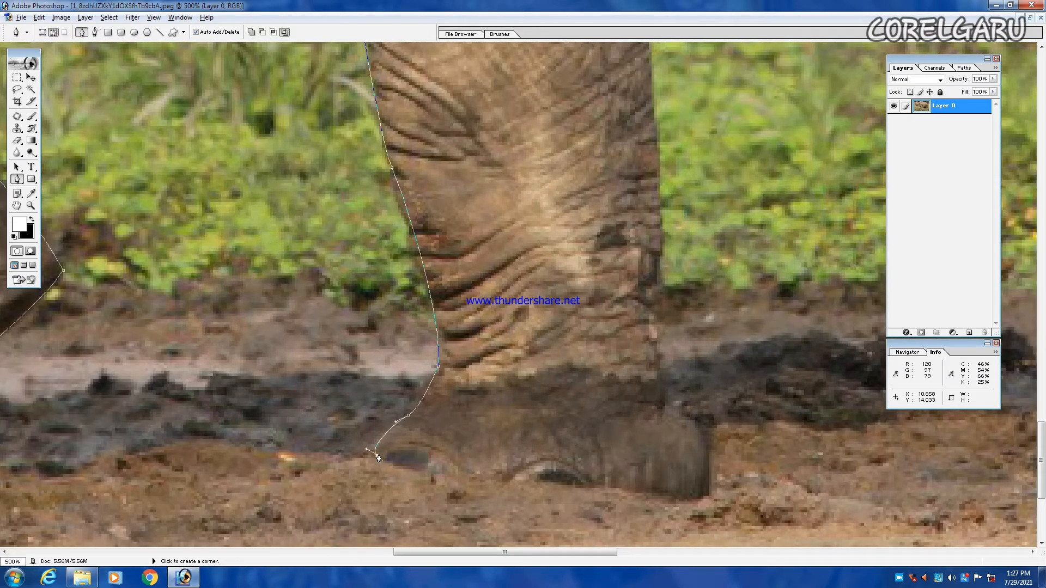
Trace the bottom edge of the standing foot from the toe to the heel using corner points.
click(377, 457)
drag(436, 474, 477, 478)
click(436, 474)
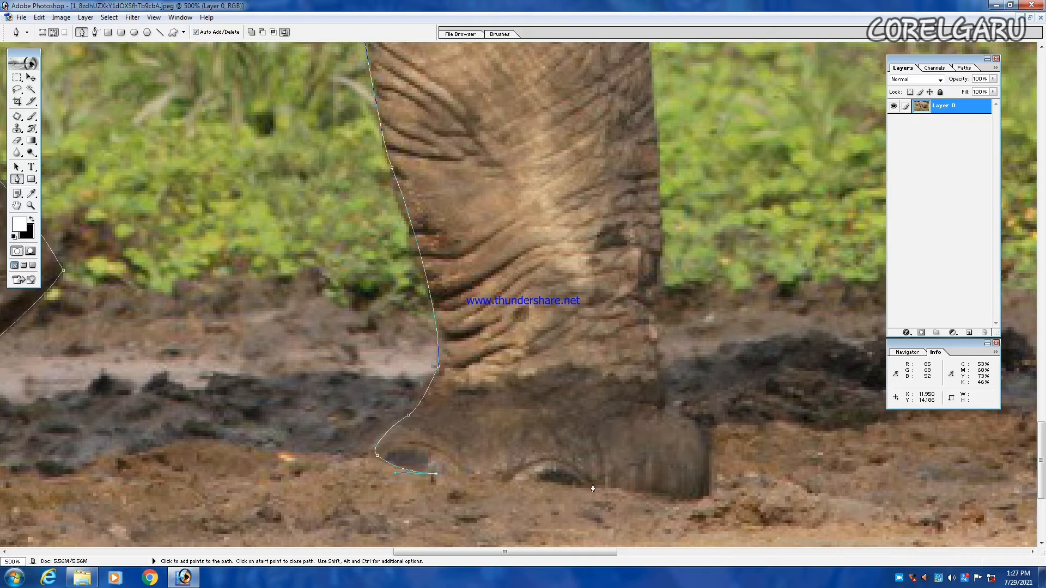
drag(597, 487, 628, 481)
click(598, 487)
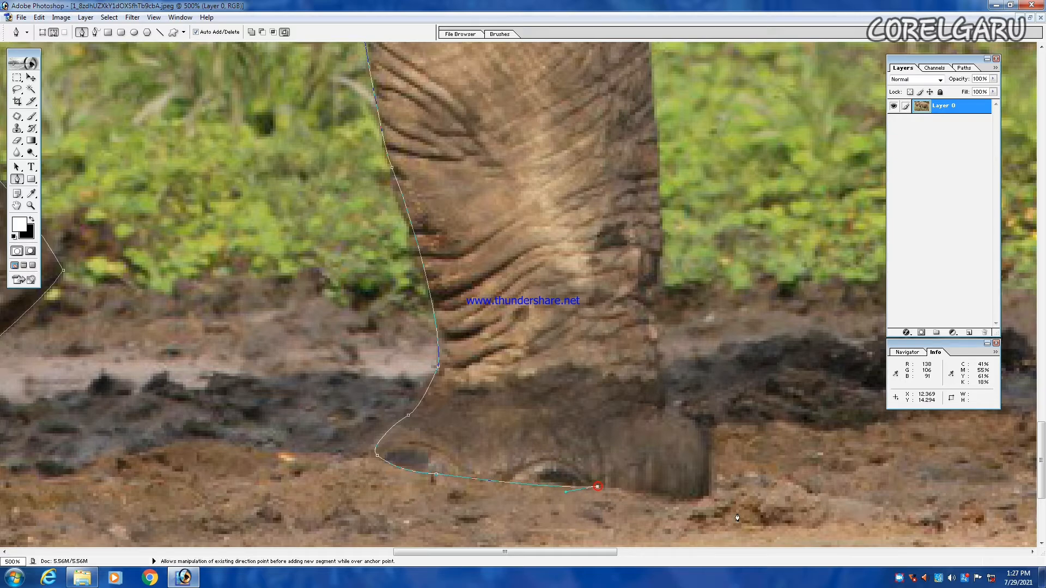
click(707, 494)
drag(707, 495, 738, 461)
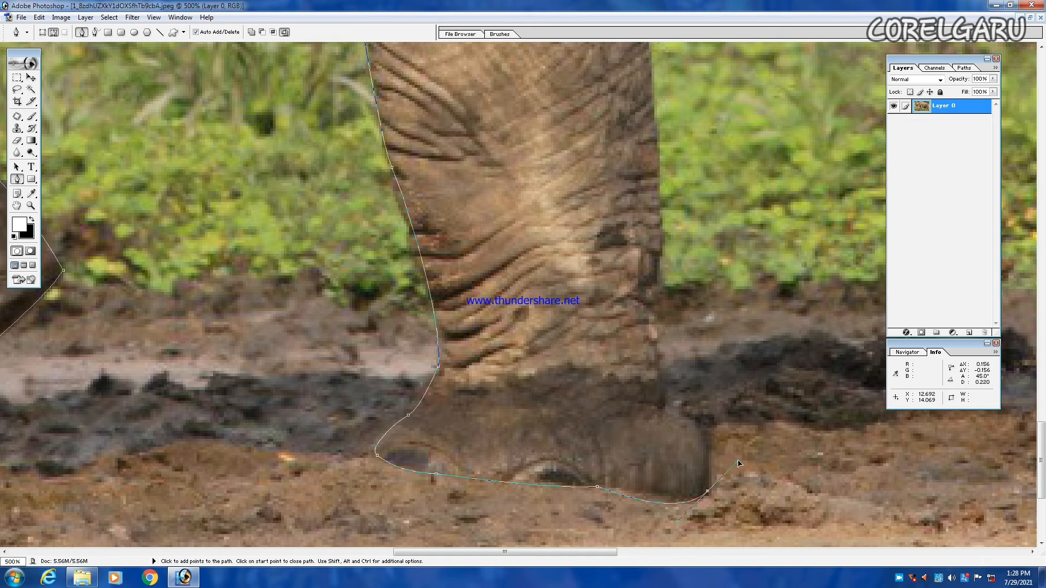
click(707, 495)
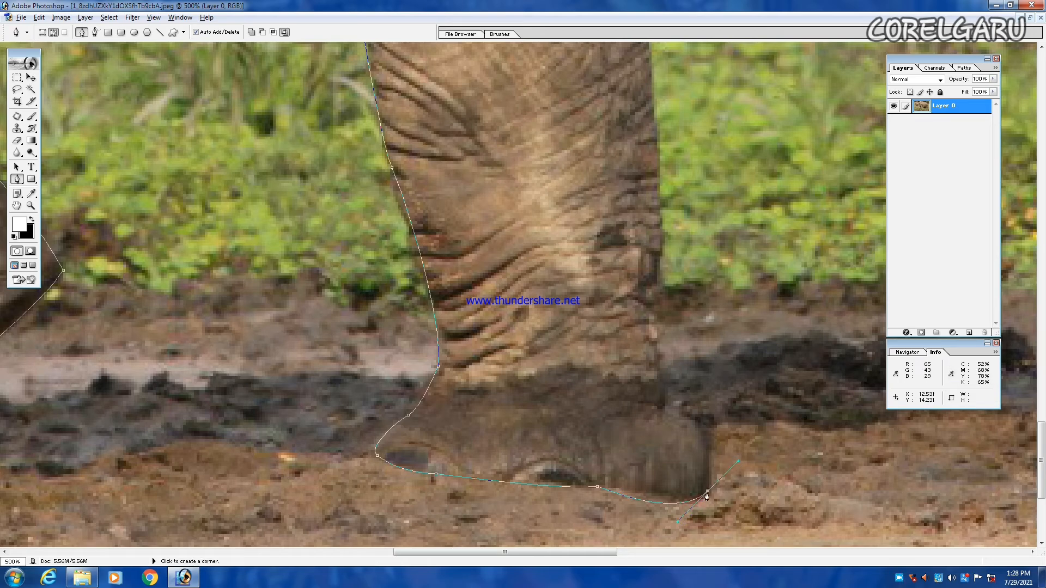
Trace around the standing foot's rounded heel and up the back of the ankle.
drag(676, 414, 628, 394)
alt+click(674, 415)
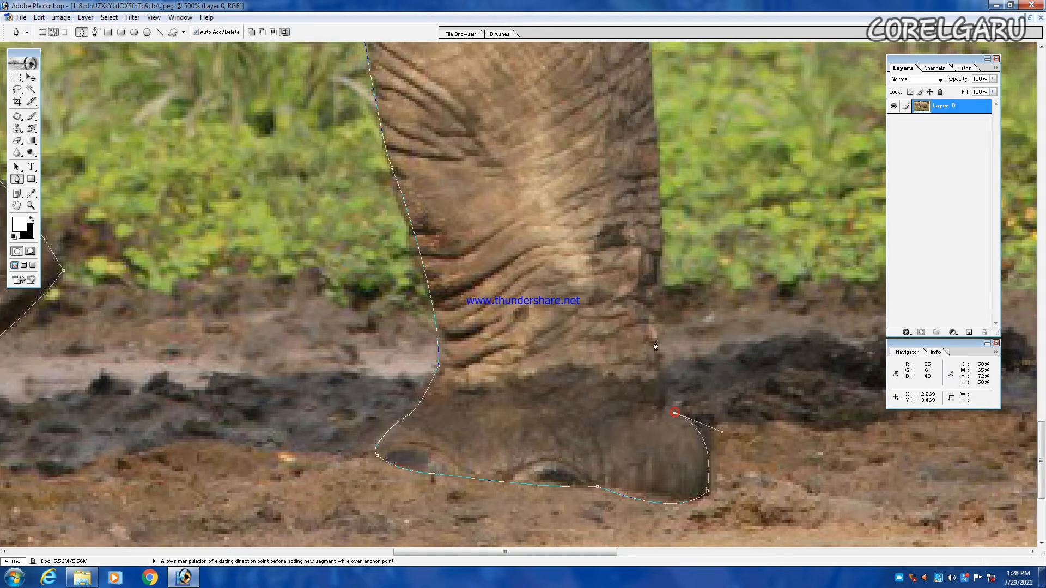
click(660, 416)
drag(660, 303, 655, 297)
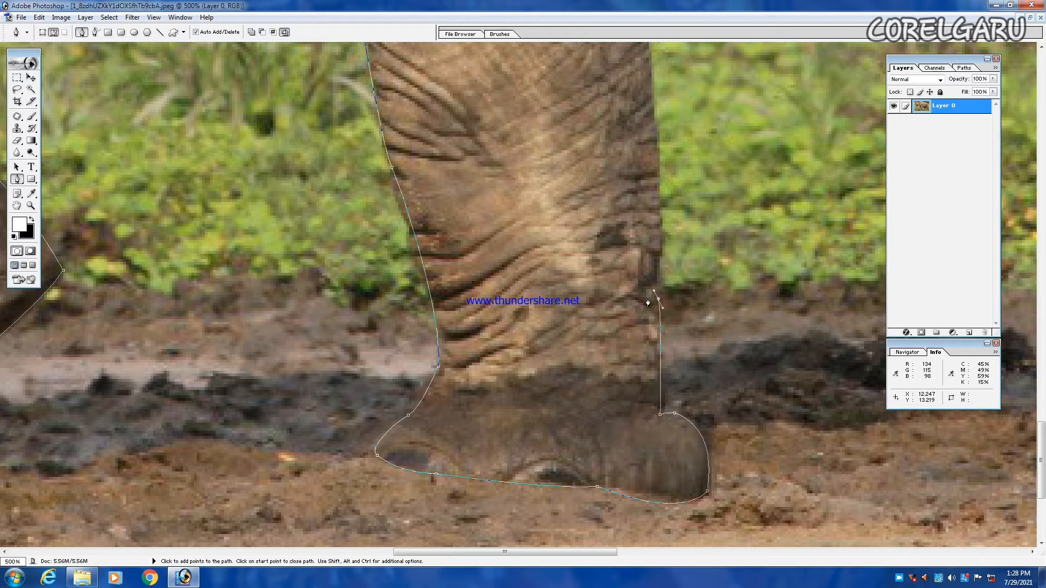
Trace the back edge of the standing leg upward to the small notch in its upper part.
scroll(657, 300, up, 3)
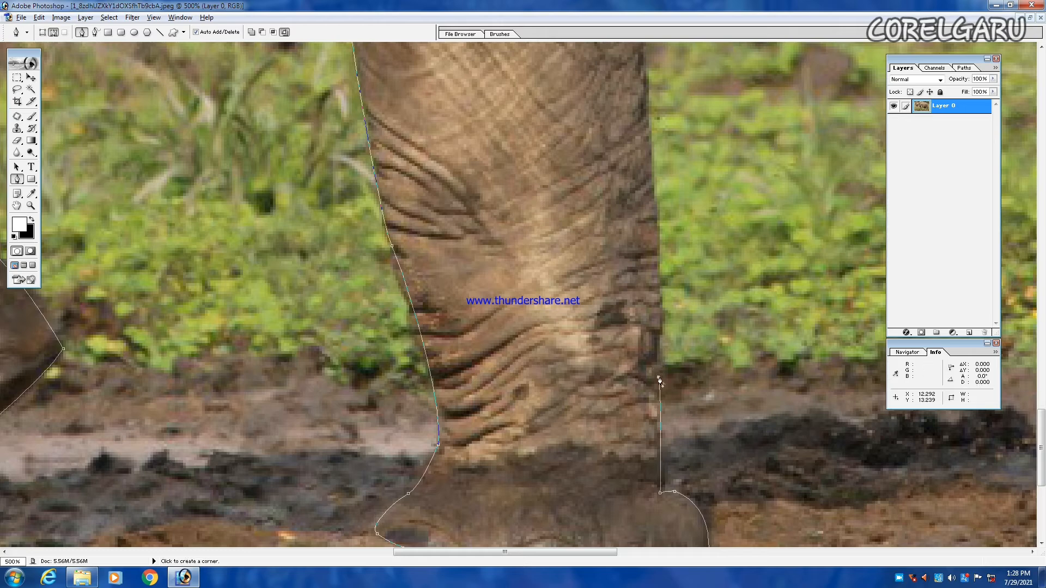
drag(653, 184, 646, 164)
scroll(654, 185, up, 8)
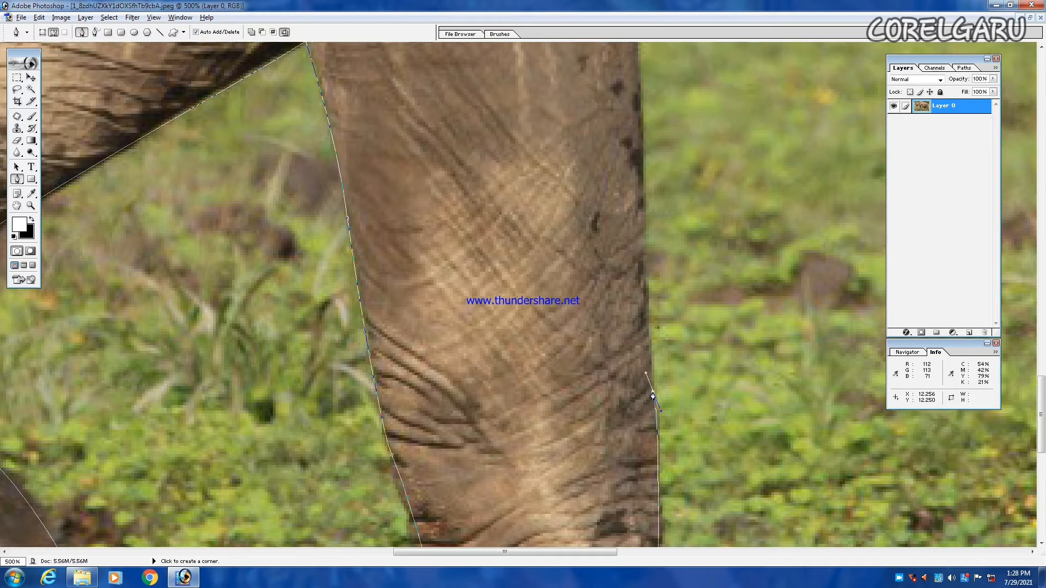
click(652, 392)
scroll(651, 381, up, 2)
click(646, 189)
drag(645, 189, 650, 175)
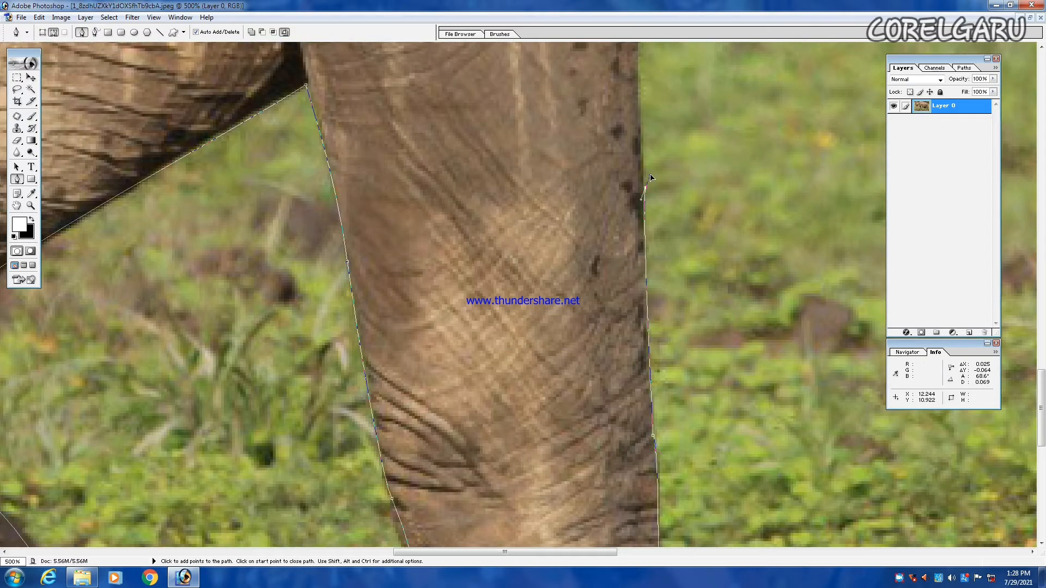
scroll(646, 176, up, 4)
scroll(645, 280, up, 3)
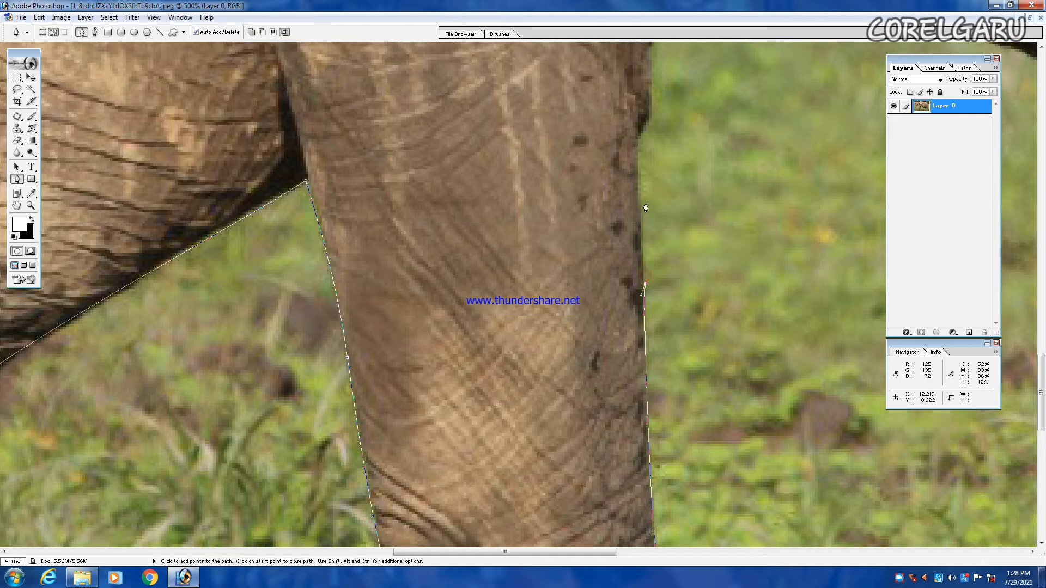
drag(637, 208, 642, 204)
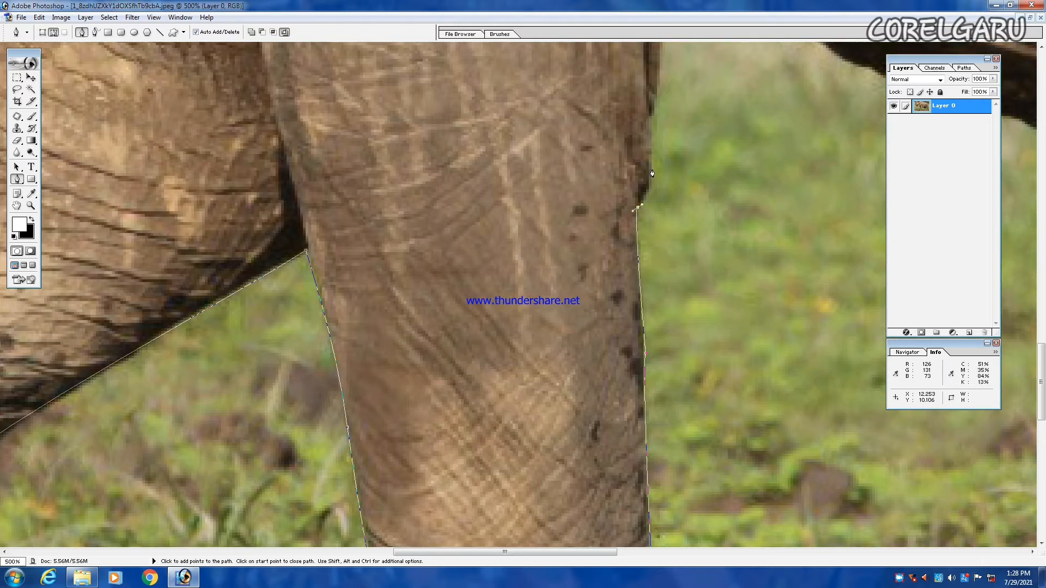
Trace past the notch and up the leg's back edge to where it meets the belly.
scroll(644, 207, up, 2)
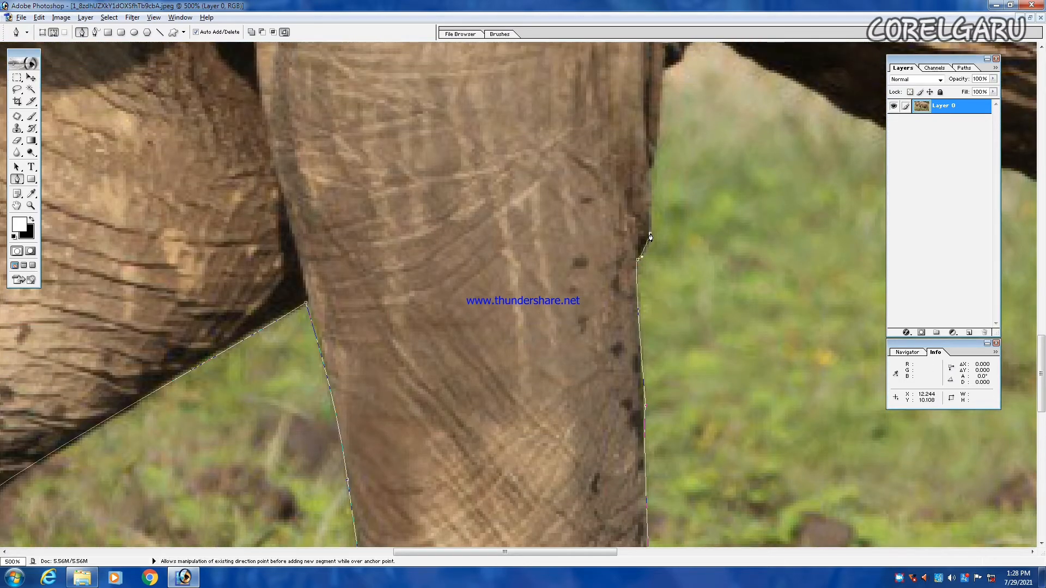
scroll(649, 236, up, 4)
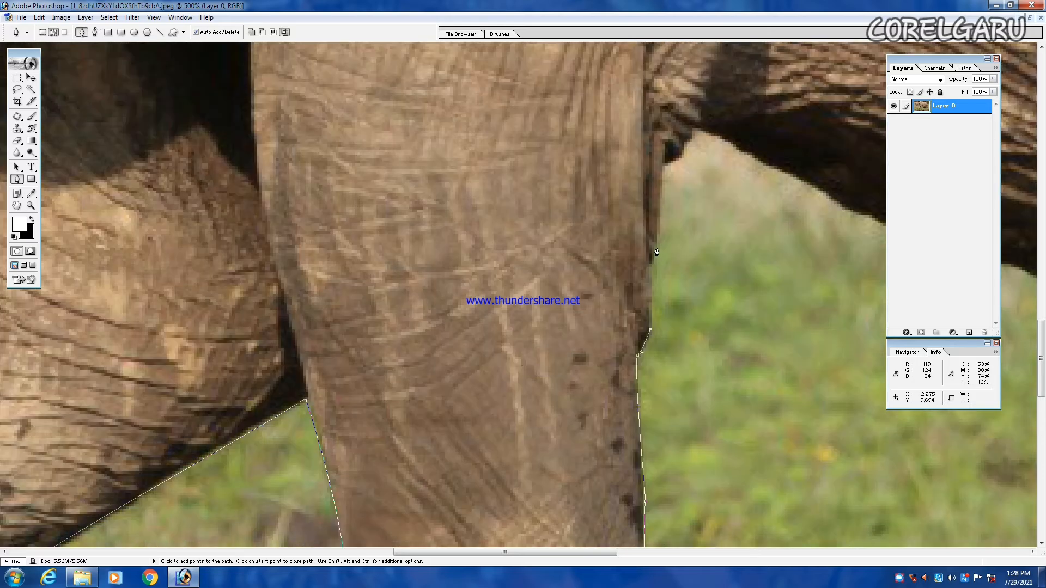
drag(657, 244, 658, 243)
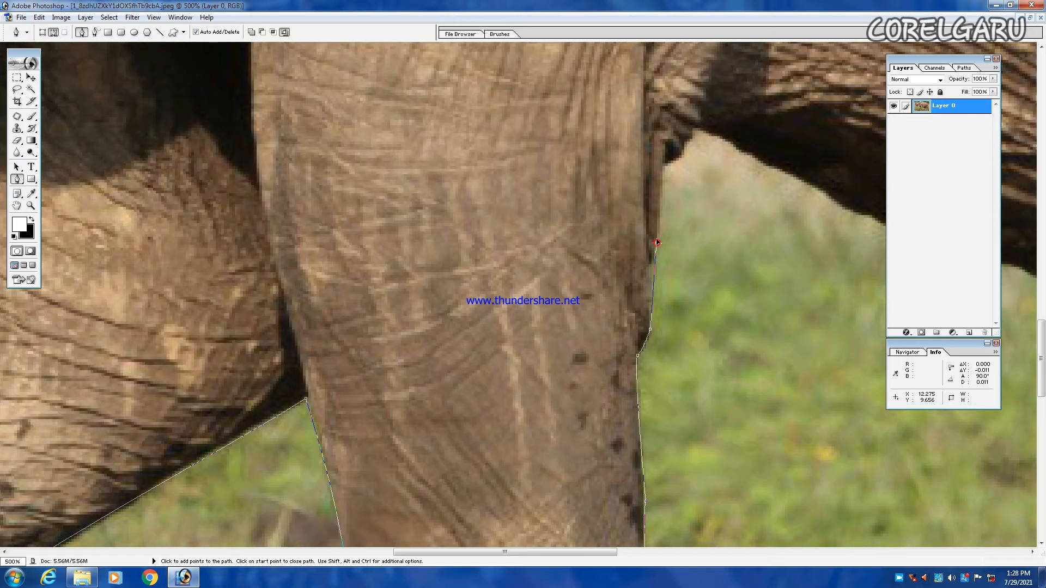
click(664, 164)
drag(696, 131, 700, 102)
scroll(556, 166, down, 1)
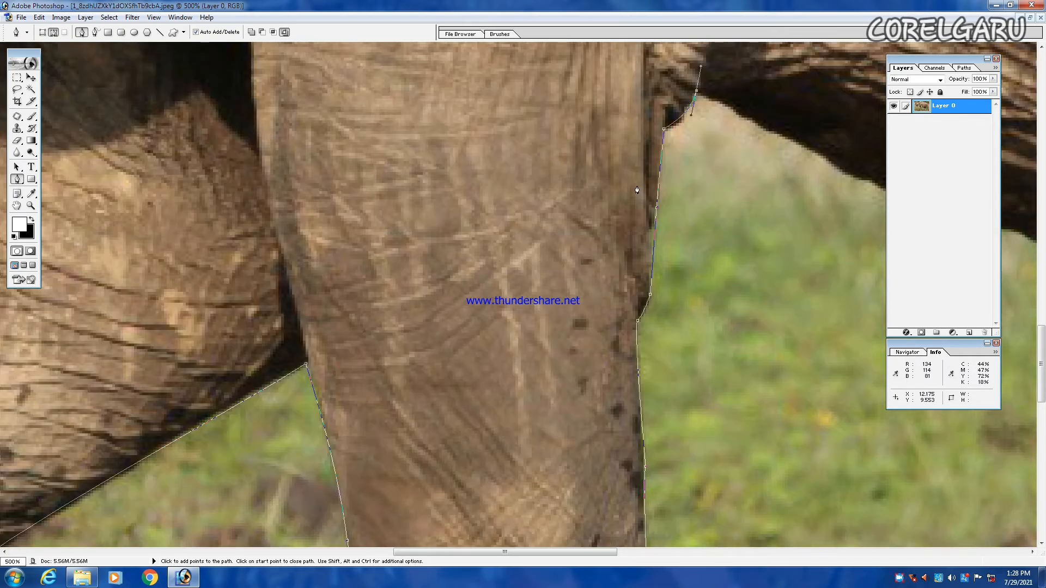
Turn the path with a corner point at the leg-belly junction and trace the first stretch of the belly's underside.
key(space)
drag(638, 186, 341, 280)
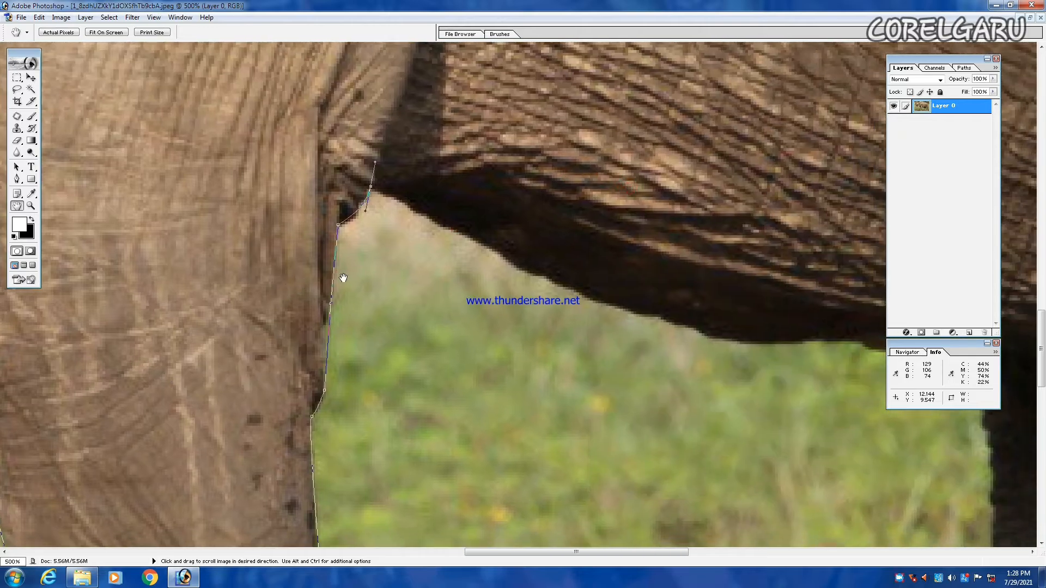
drag(539, 328, 408, 312)
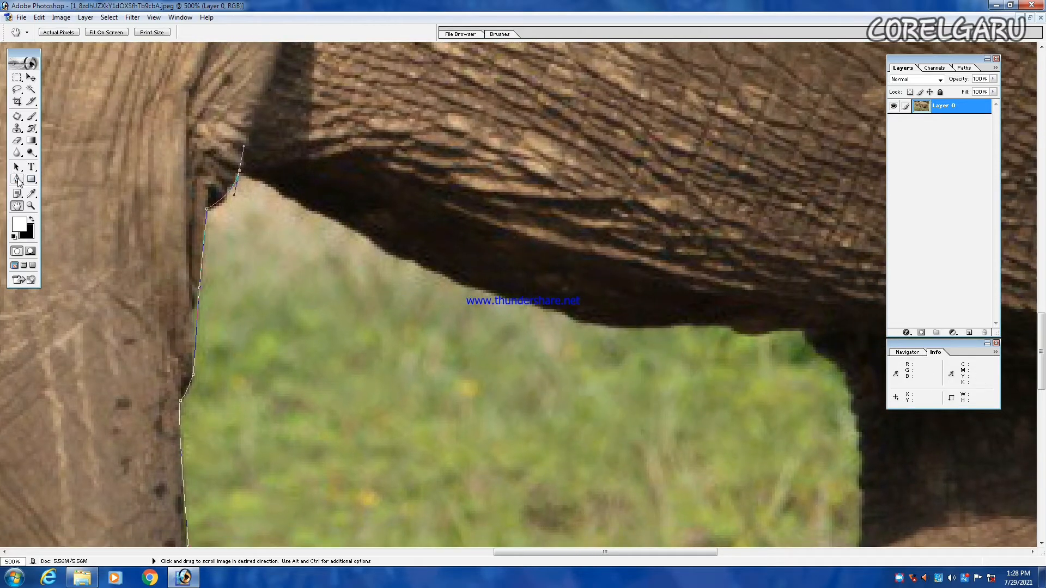
click(18, 179)
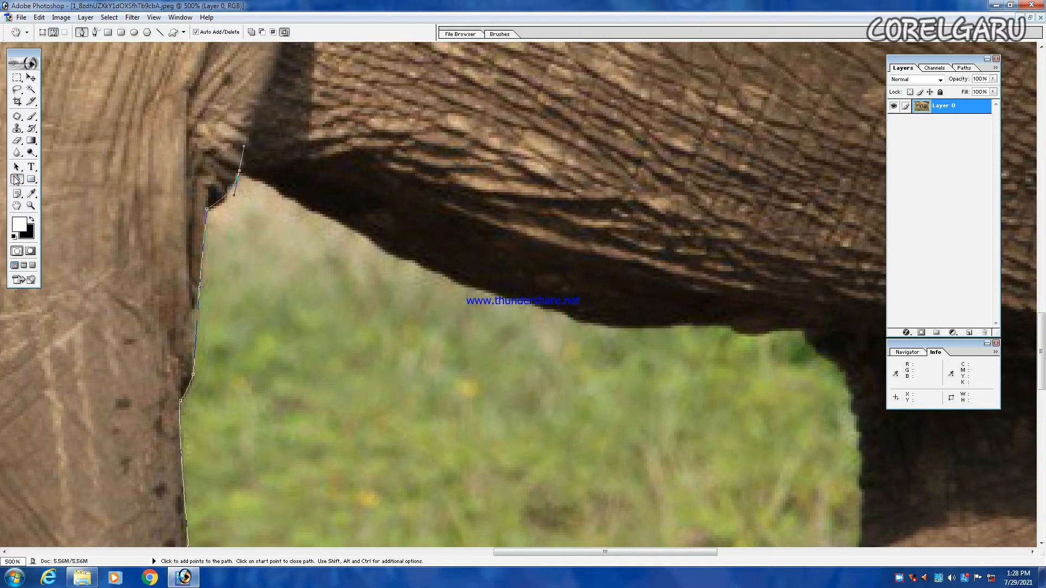
click(239, 176)
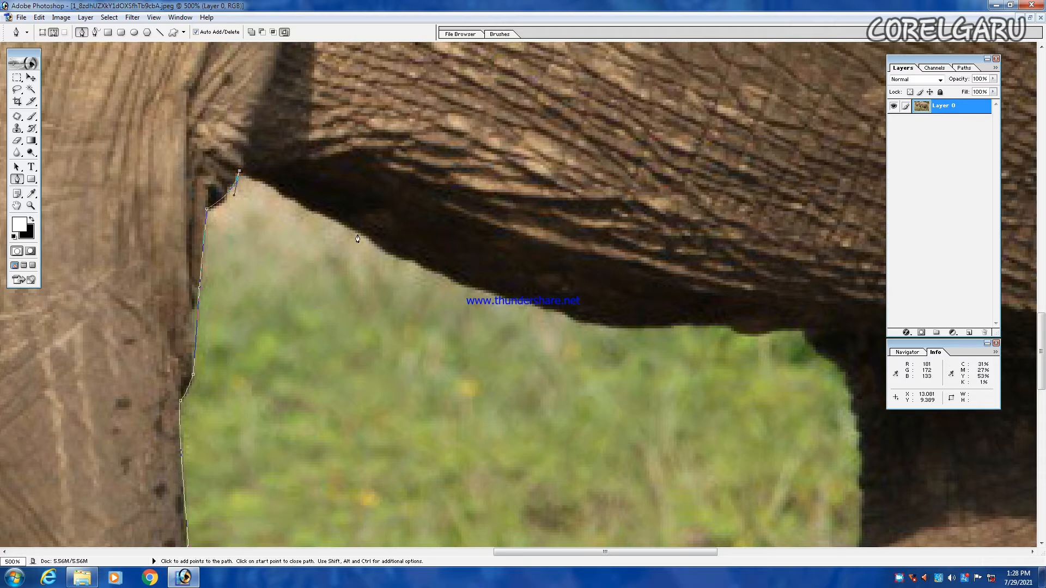
drag(365, 239, 422, 257)
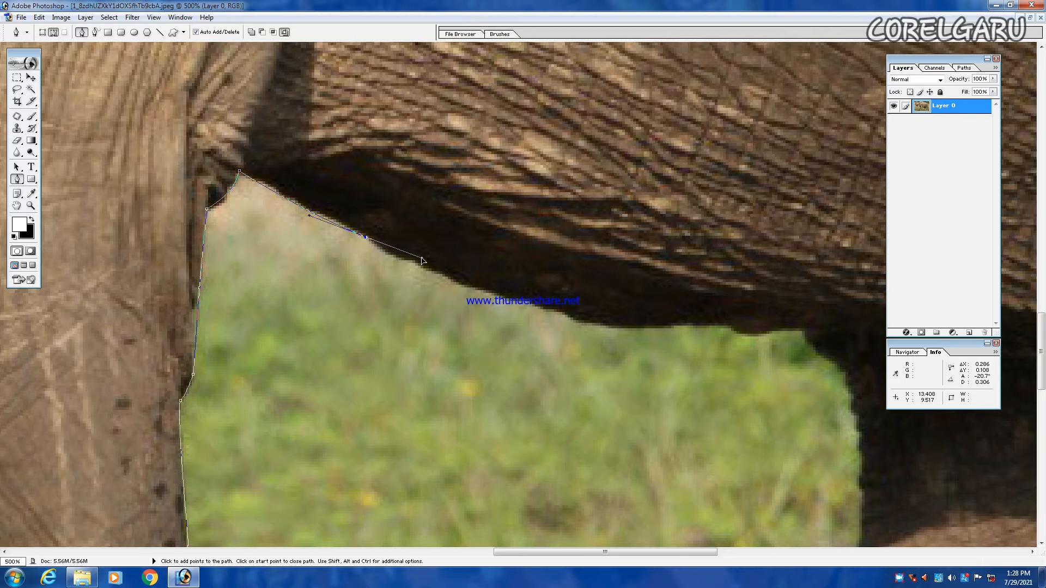
click(367, 238)
Continue the path along the belly's lower edge to just before the hind leg, undoing curves that do not fit.
drag(565, 314, 828, 322)
click(566, 317)
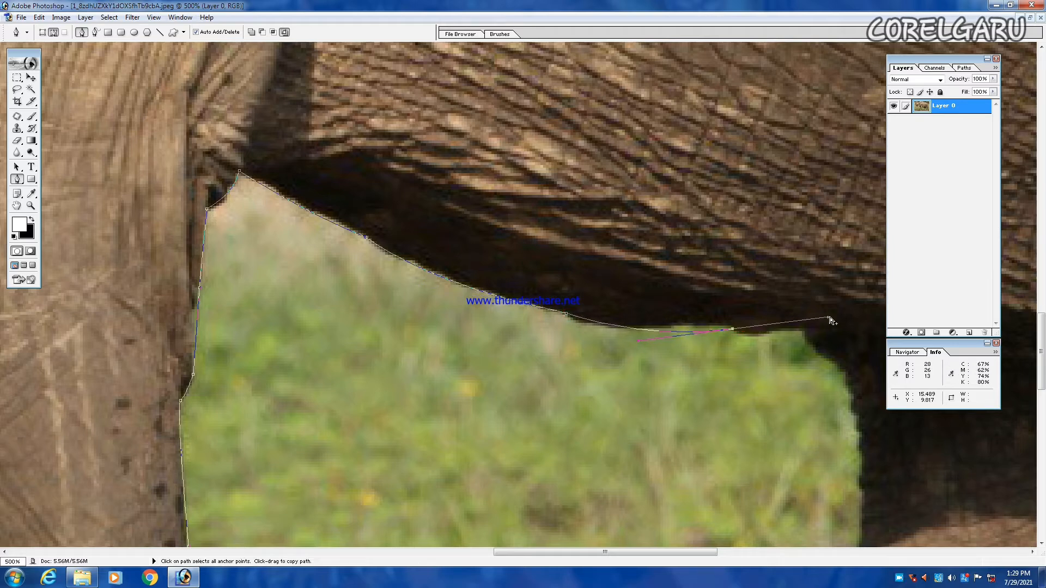
key(ctrl+z)
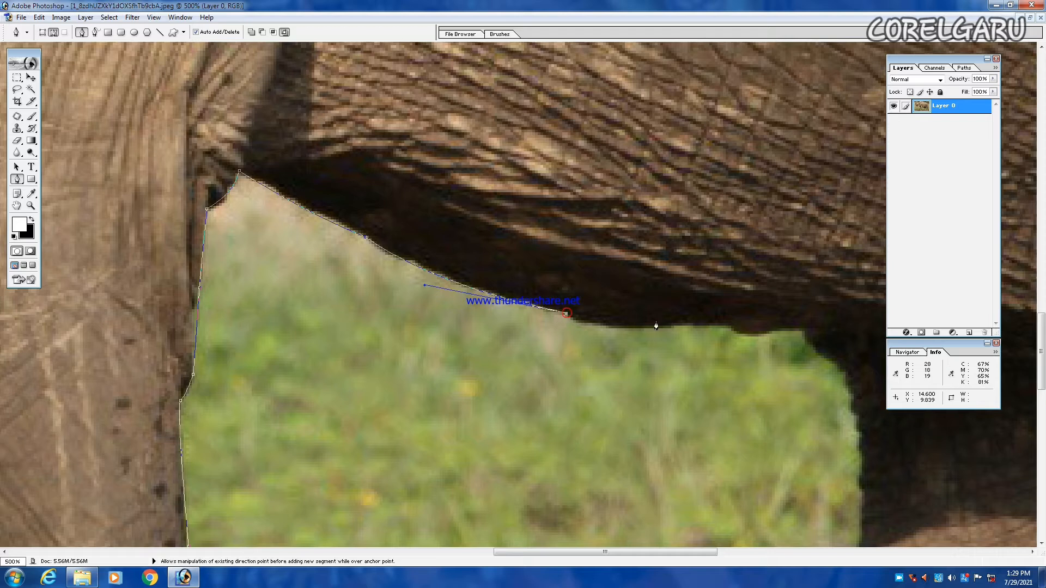
drag(672, 324, 768, 337)
alt+click(673, 326)
drag(834, 363, 864, 418)
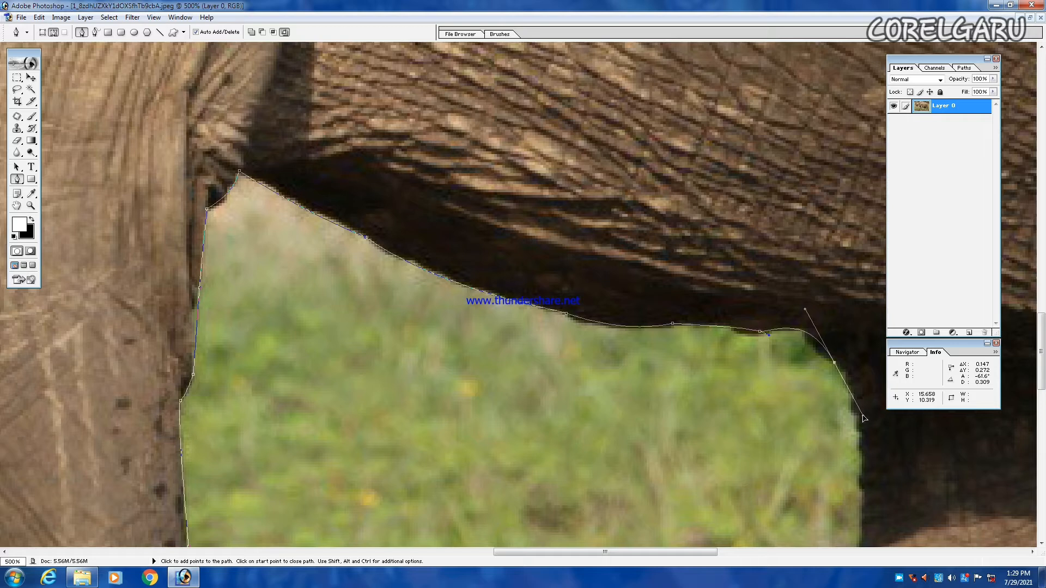
key(ctrl+z)
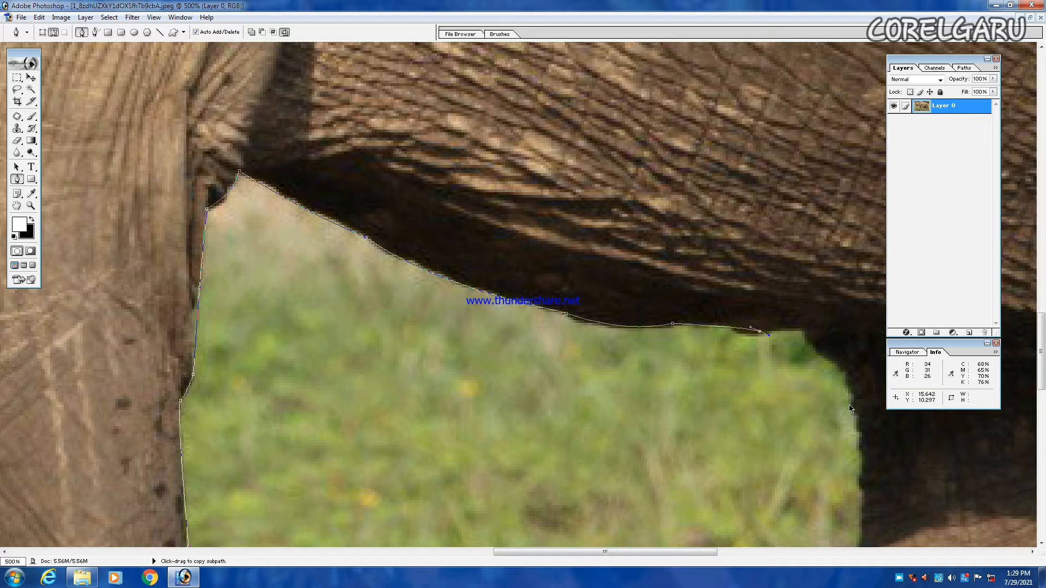
Round the path from the belly into the next leg and trace down its front edge to the end of the shadow.
click(804, 330)
drag(843, 375, 848, 394)
key(space)
drag(648, 339, 234, 53)
click(15, 178)
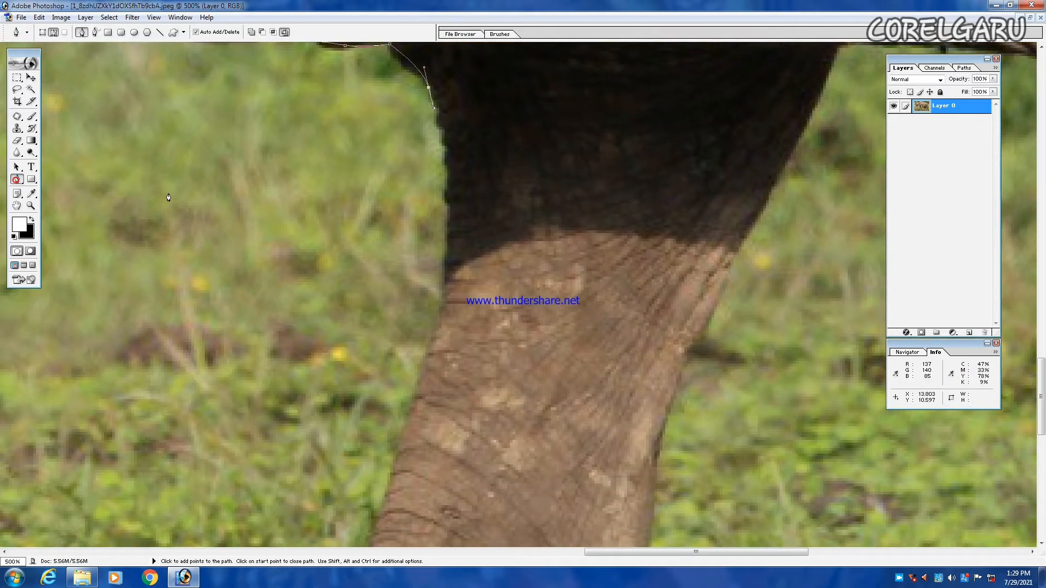
click(428, 88)
drag(445, 282, 426, 400)
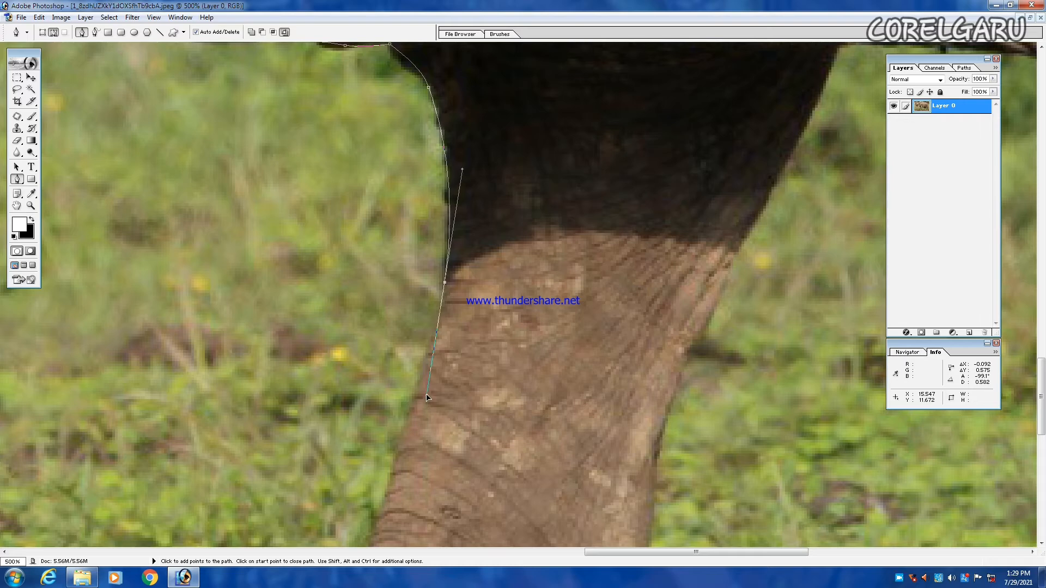
Trace the leg's front edge from the shadow's end down to the bend above the foot.
scroll(431, 327, down, 5)
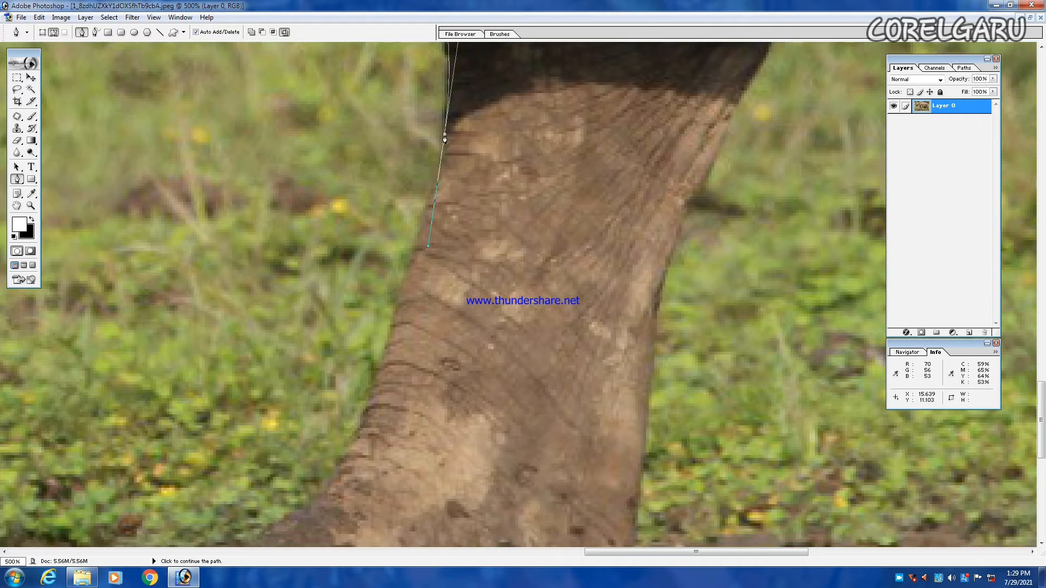
click(444, 139)
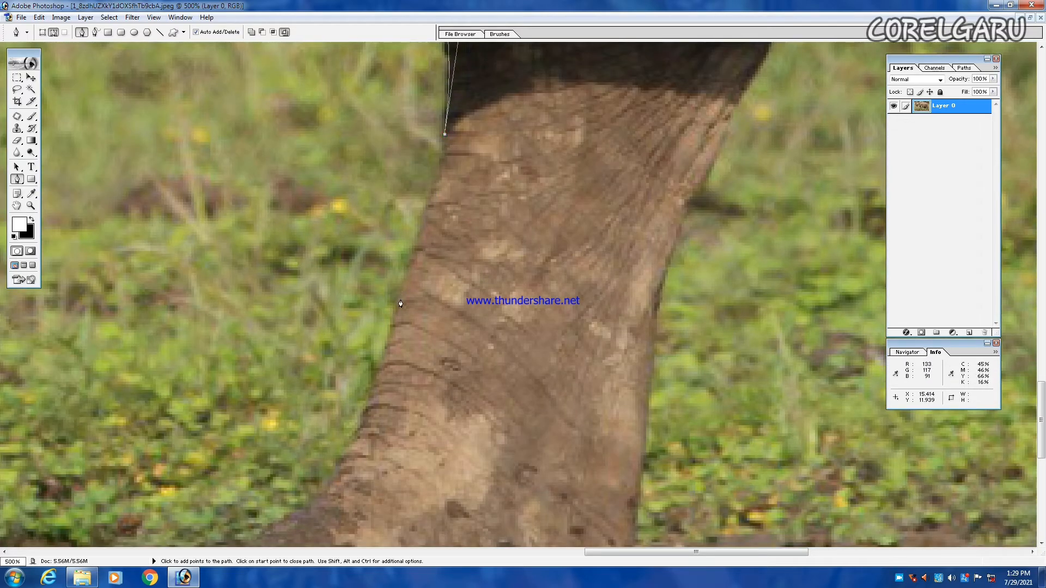
drag(400, 304, 400, 315)
scroll(430, 248, down, 3)
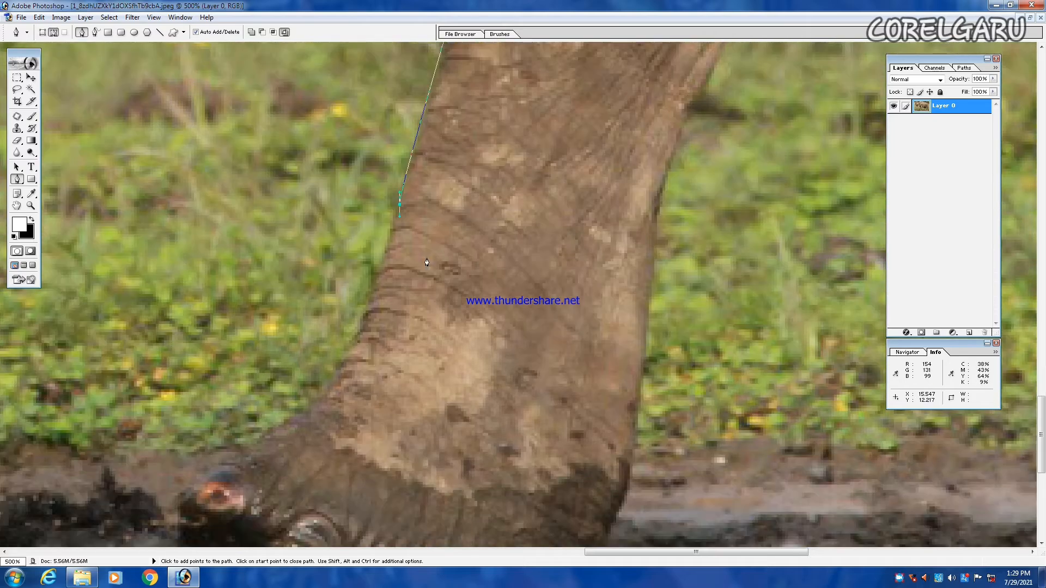
scroll(427, 262, down, 1)
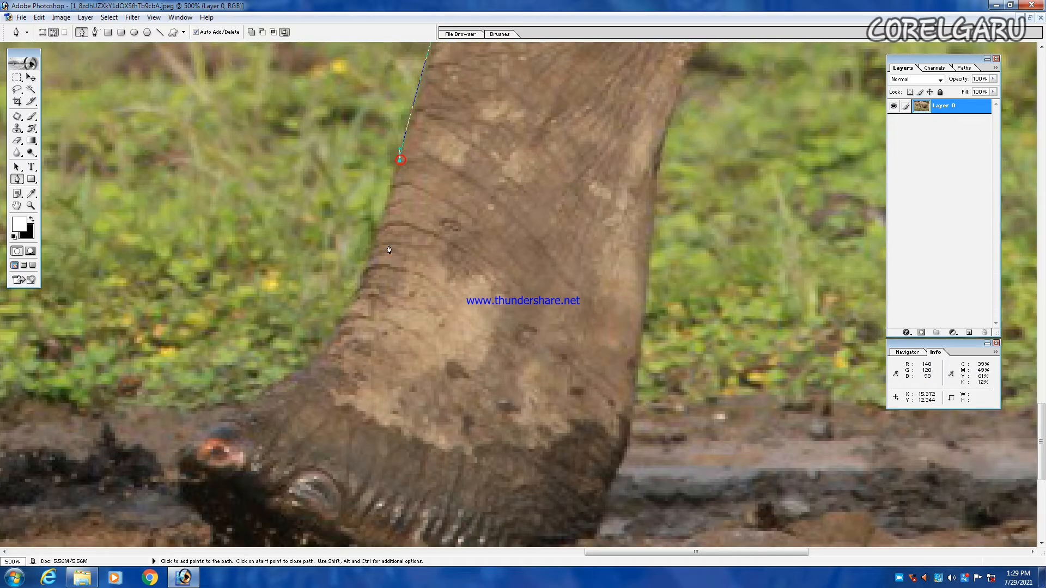
drag(331, 337, 285, 410)
scroll(361, 312, down, 1)
scroll(361, 312, down, 1)
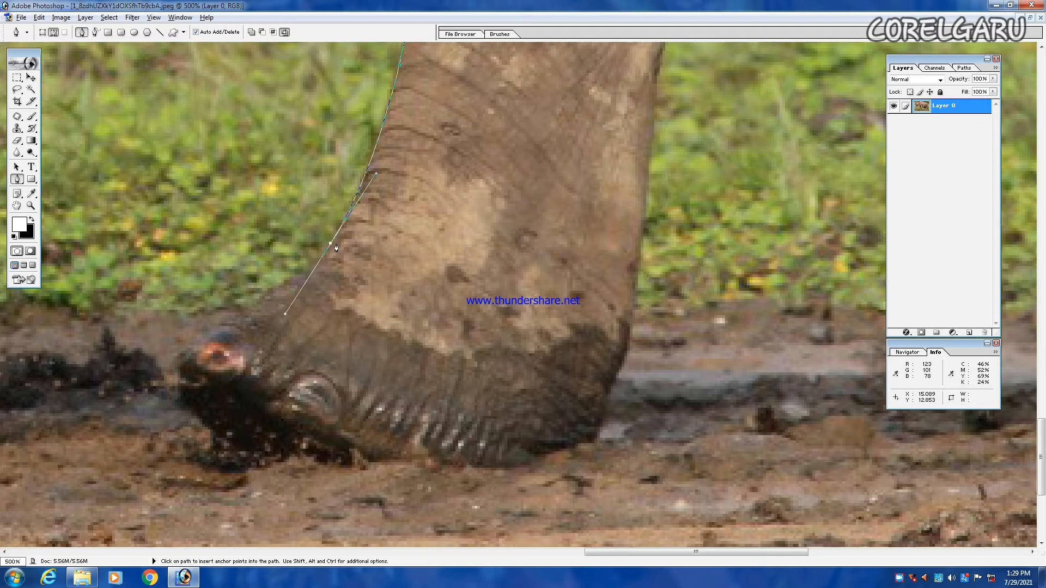
Trace the top of the foot to the toe with a corner point there, and follow the sole to the heel.
drag(179, 360, 153, 373)
click(176, 364)
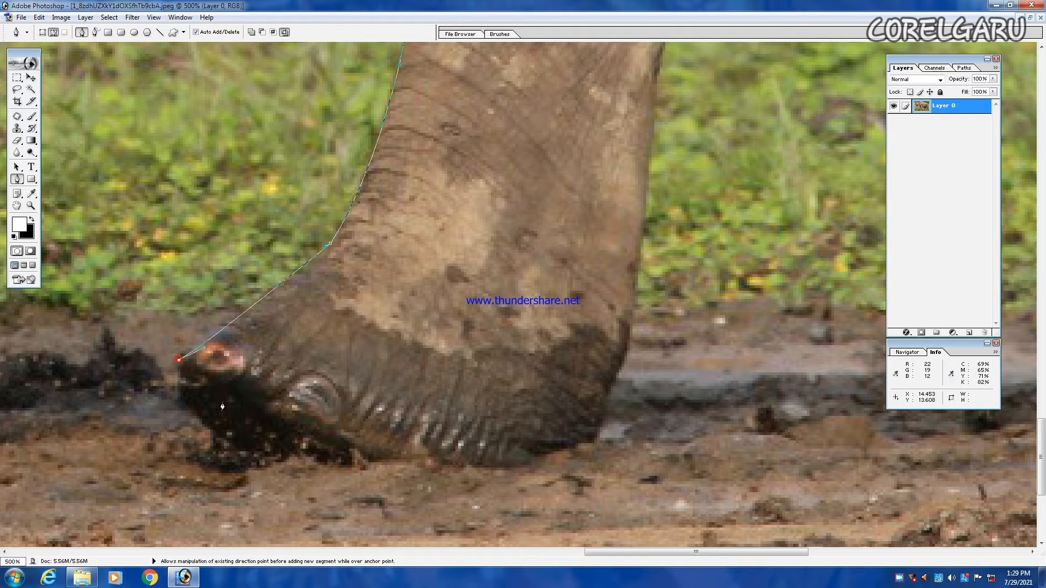
drag(218, 432, 278, 452)
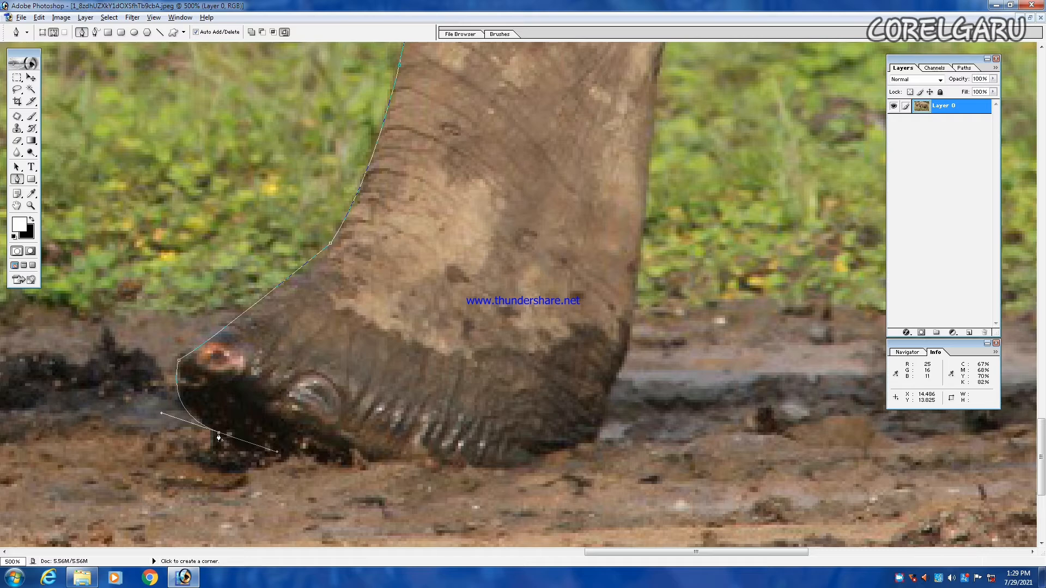
click(219, 433)
drag(329, 466, 360, 463)
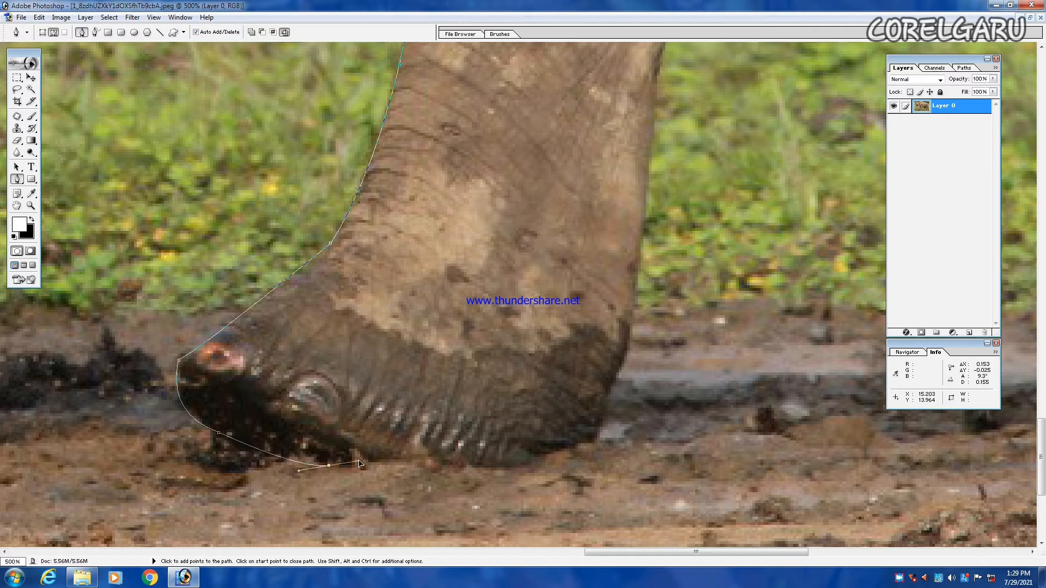
click(435, 458)
drag(534, 460, 605, 444)
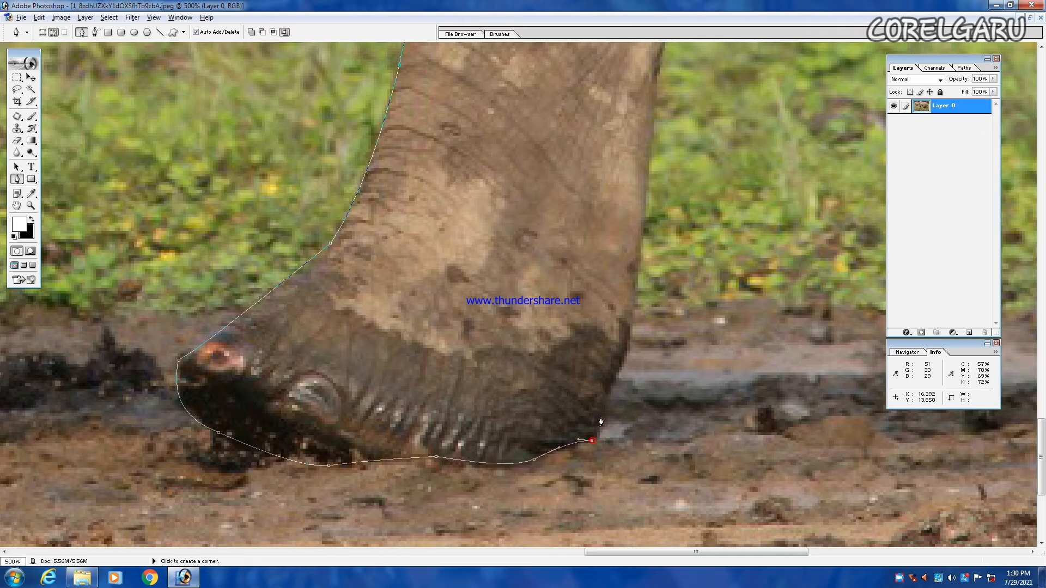
Trace around the heel and up the lower part of the leg's back edge.
drag(619, 372, 633, 346)
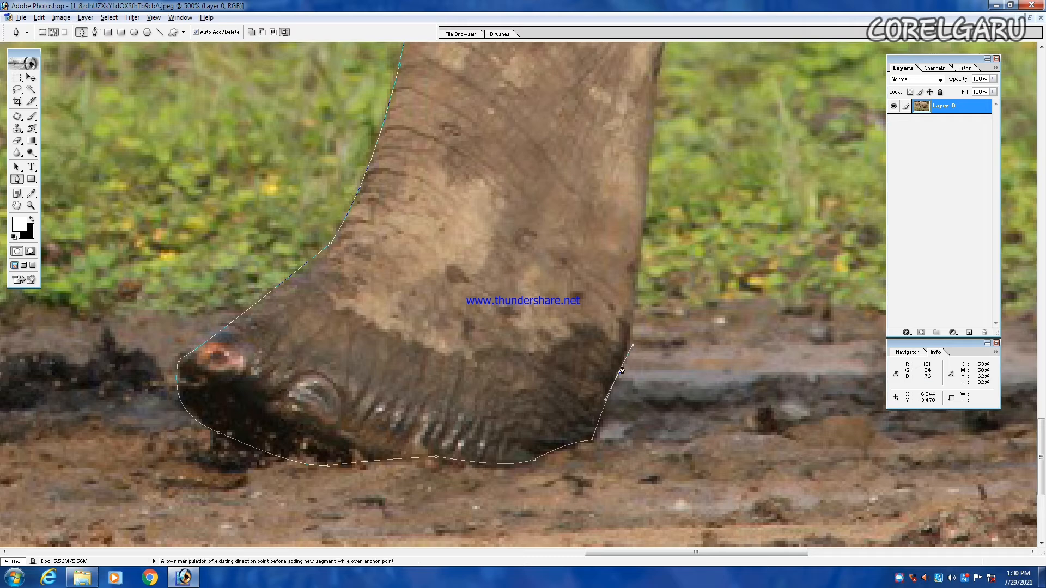
drag(637, 272, 645, 181)
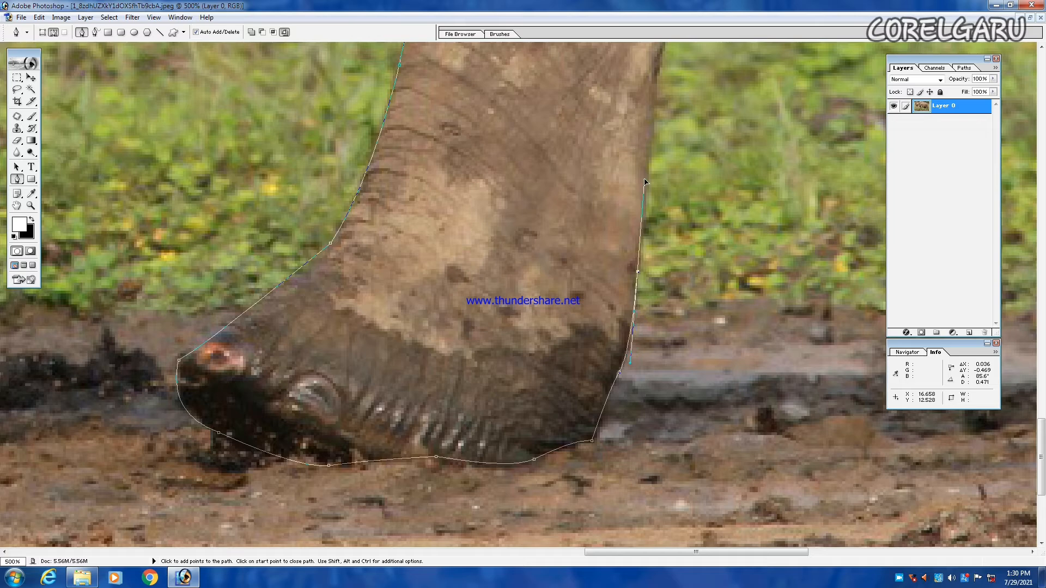
alt+click(637, 271)
drag(651, 138, 655, 131)
Continue the path up the leg's back edge to the start of the shadowed upper part.
scroll(640, 162, up, 6)
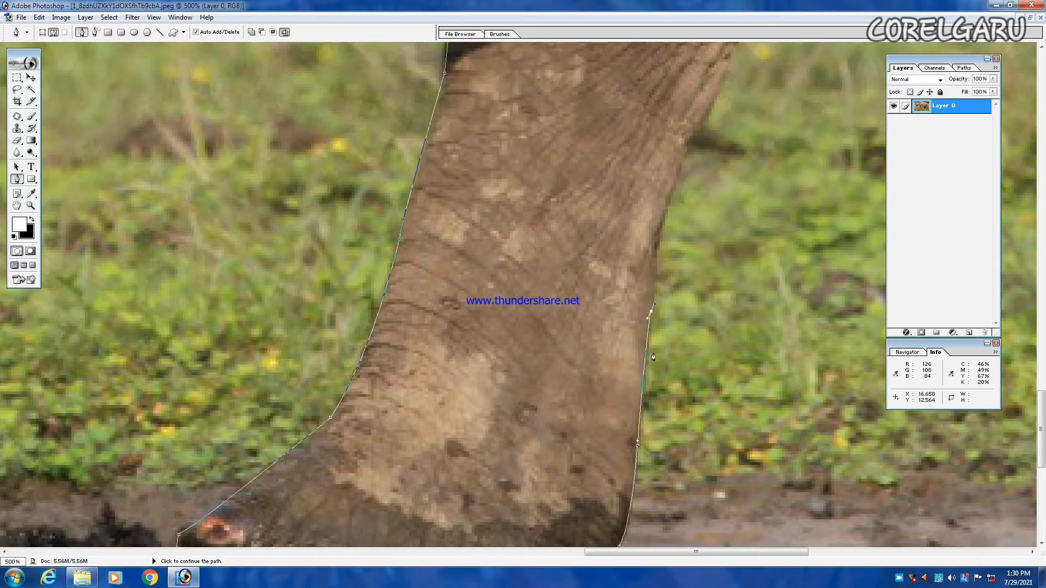
scroll(726, 245, up, 3)
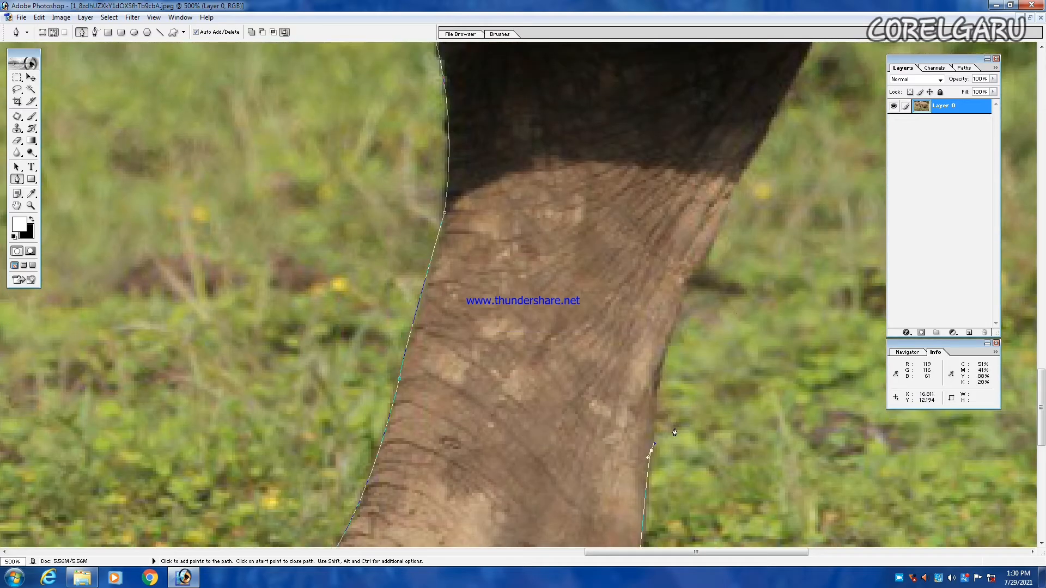
alt+click(651, 453)
drag(736, 184, 812, 102)
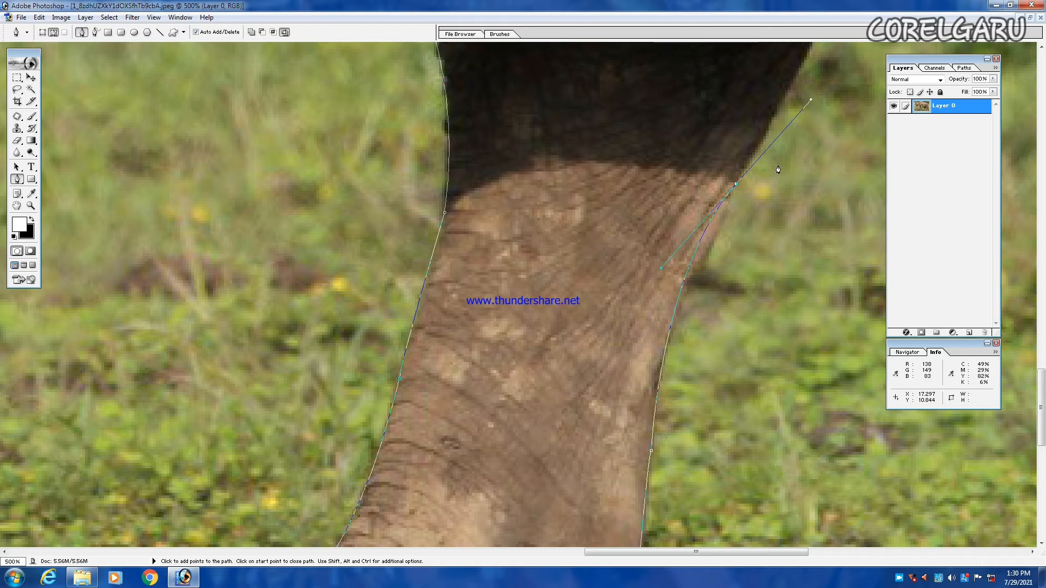
Trace the shadowed upper back edge of the leg to the belly and end it in a corner point.
scroll(778, 170, up, 5)
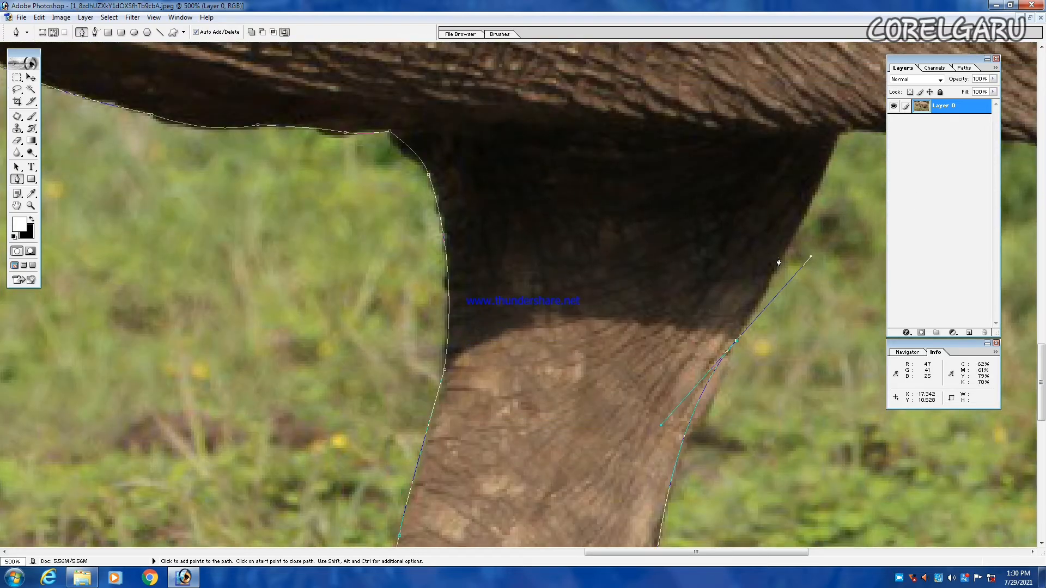
key(h)
drag(778, 256, 393, 280)
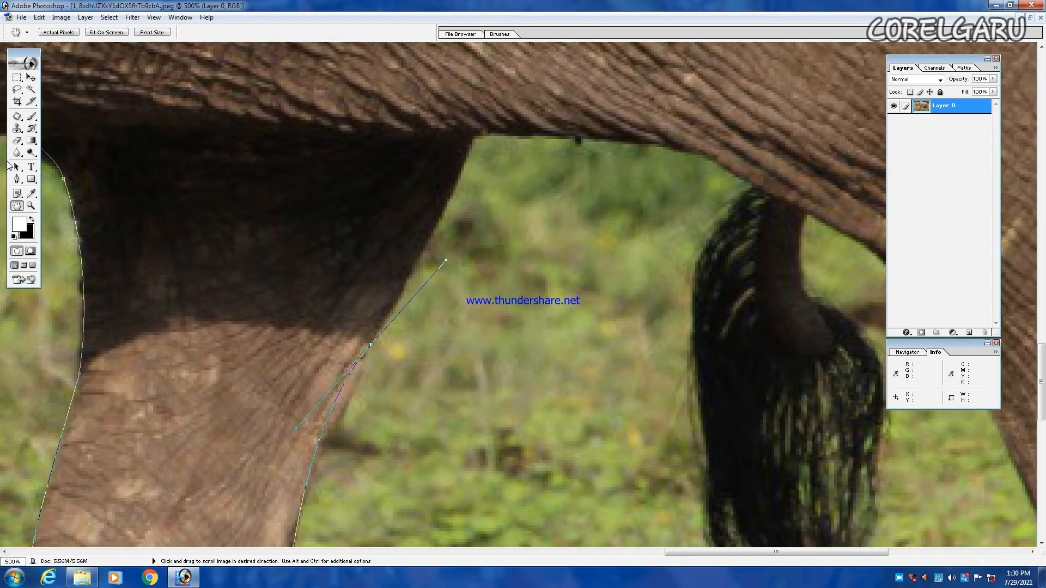
click(16, 178)
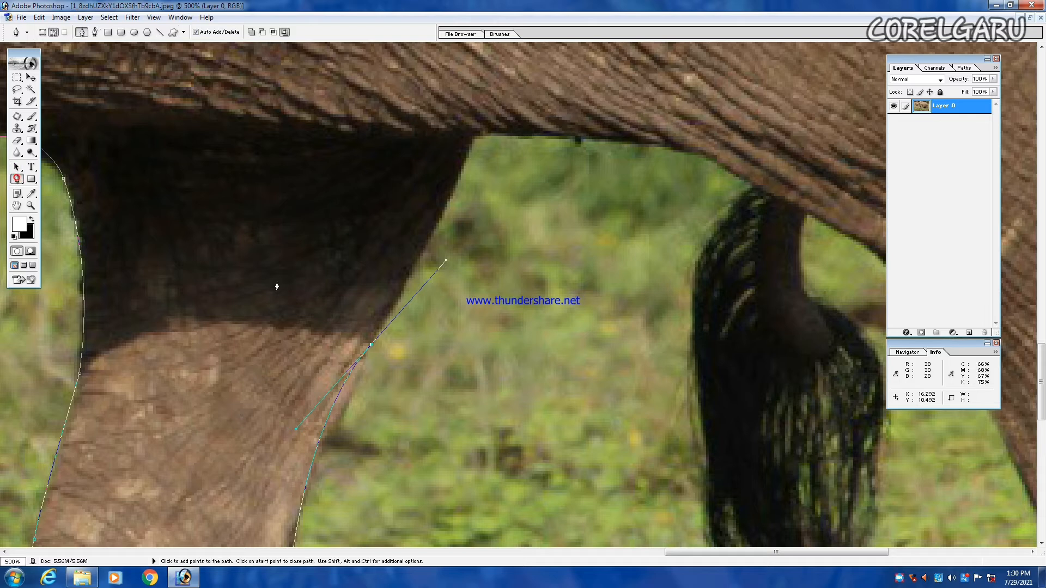
click(371, 347)
drag(475, 138, 494, 82)
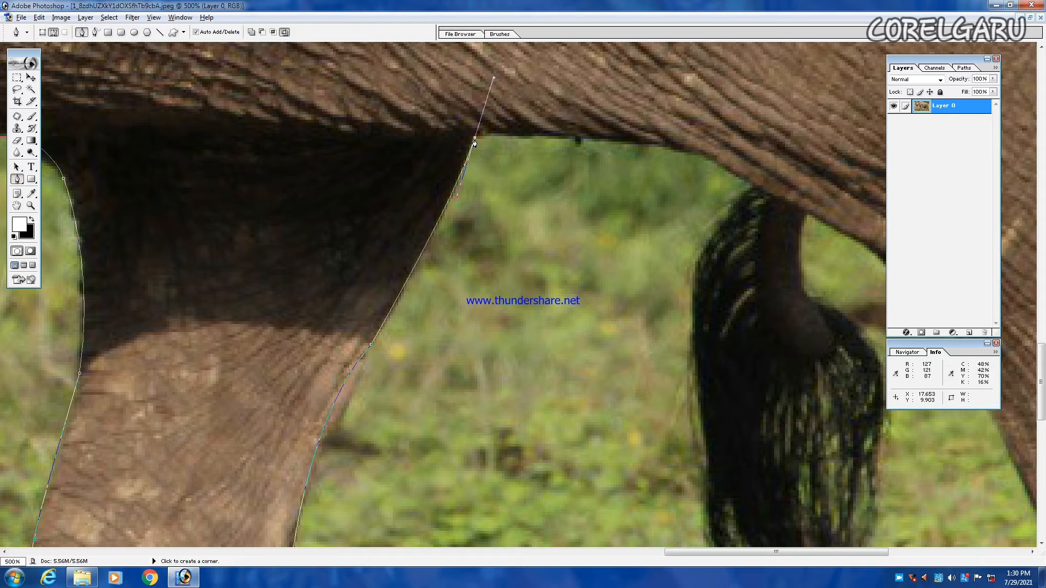
alt+click(475, 138)
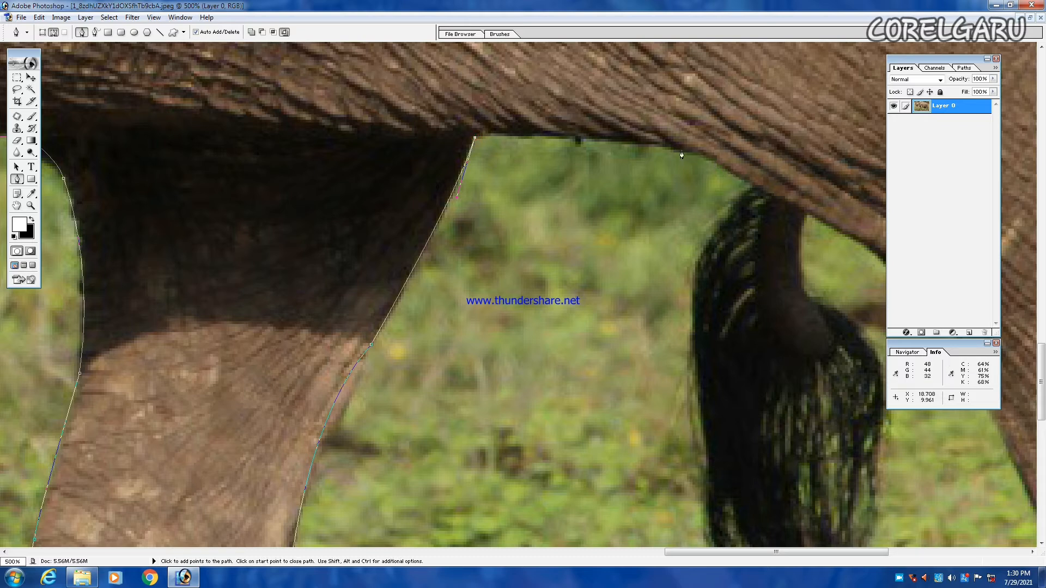
Trace the belly's underside from the leg to the point where the tail hair begins.
drag(717, 160, 783, 186)
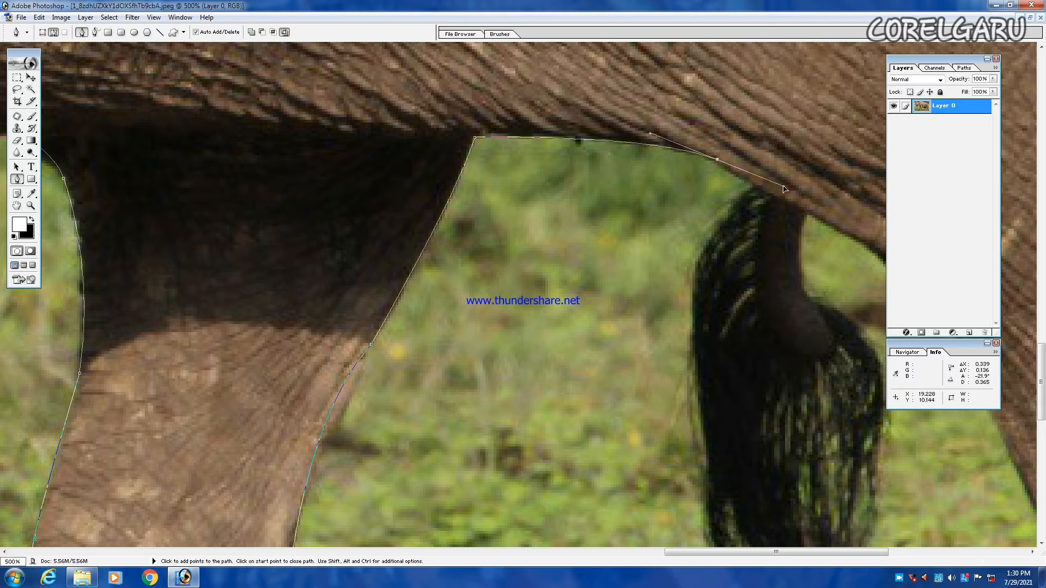
click(717, 160)
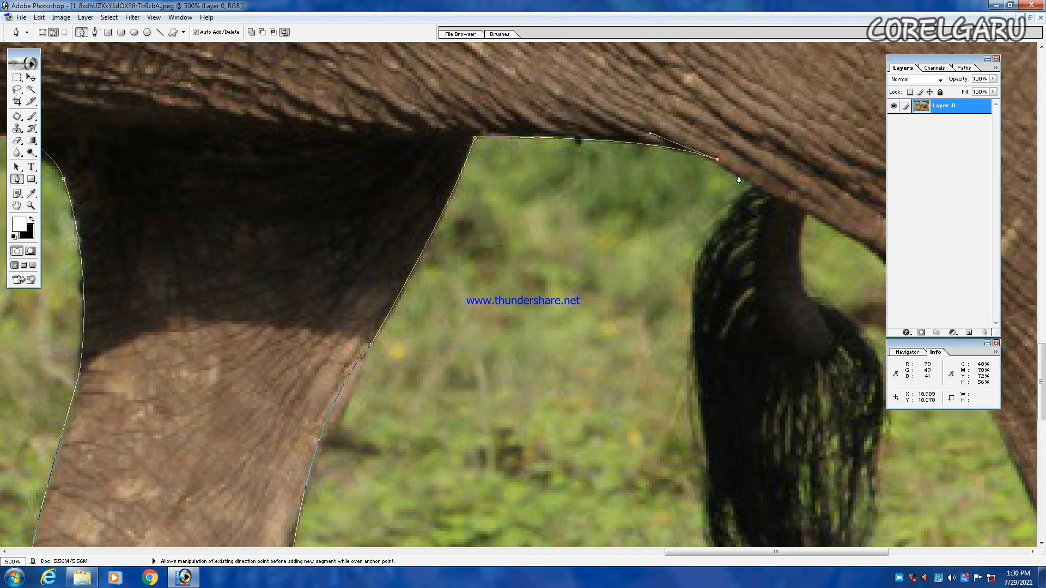
click(750, 187)
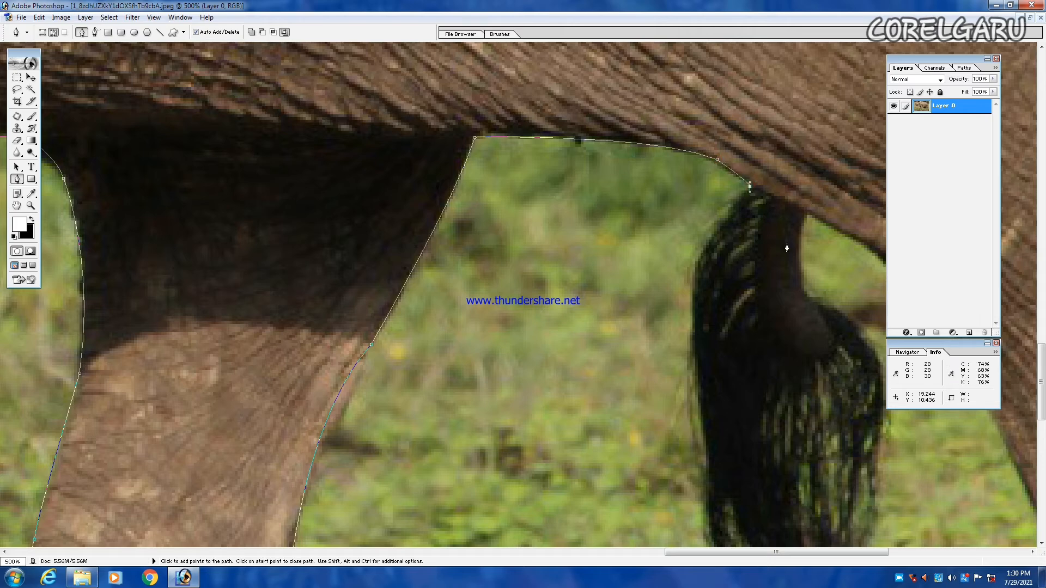
Trace the outer edge of the tail hair from the belly down to where it starts curving inward.
key(space)
drag(736, 247, 432, 156)
drag(481, 233, 434, 216)
click(23, 180)
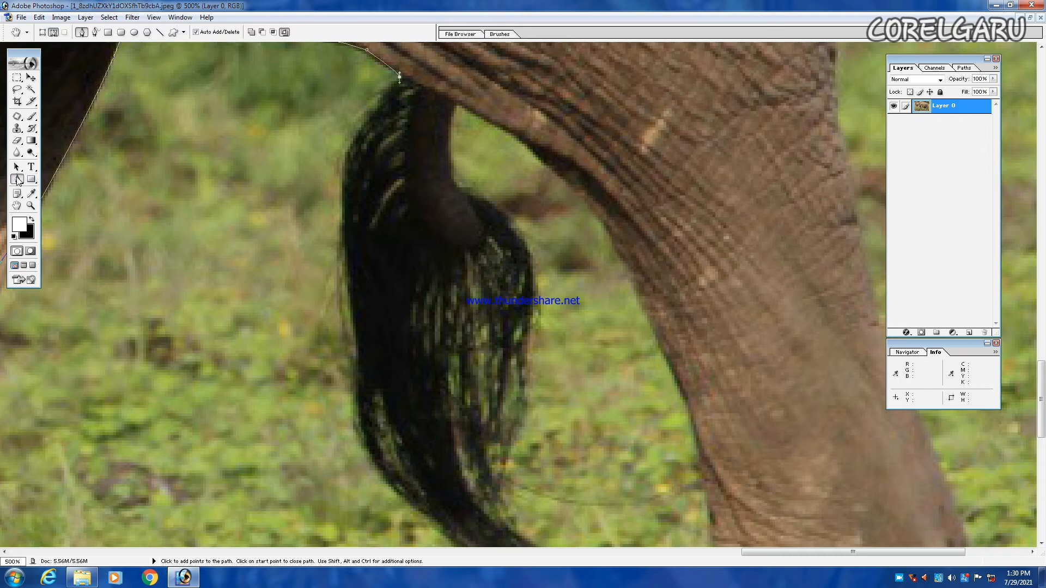
drag(351, 151, 352, 194)
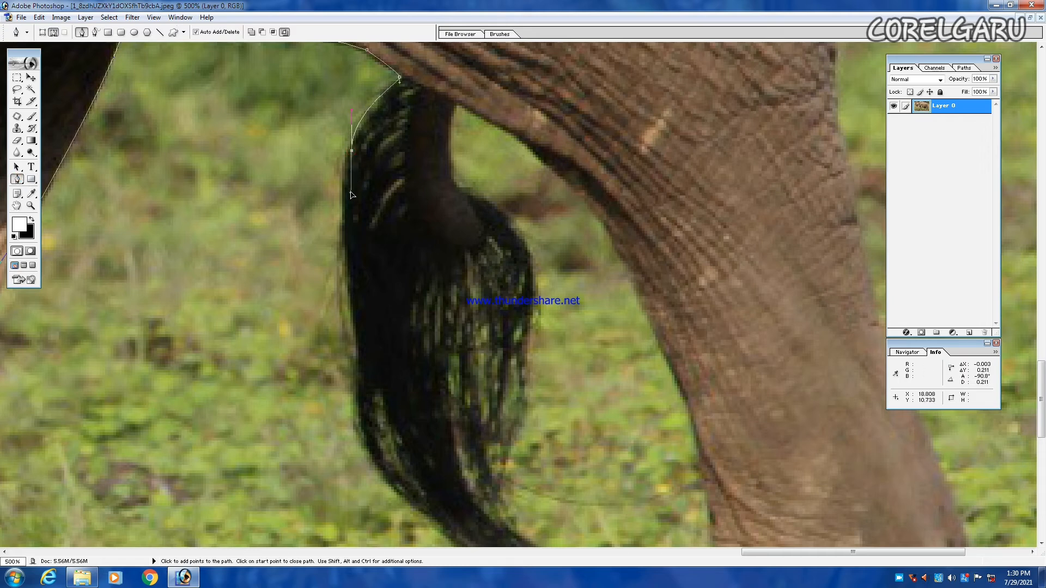
drag(352, 307, 361, 357)
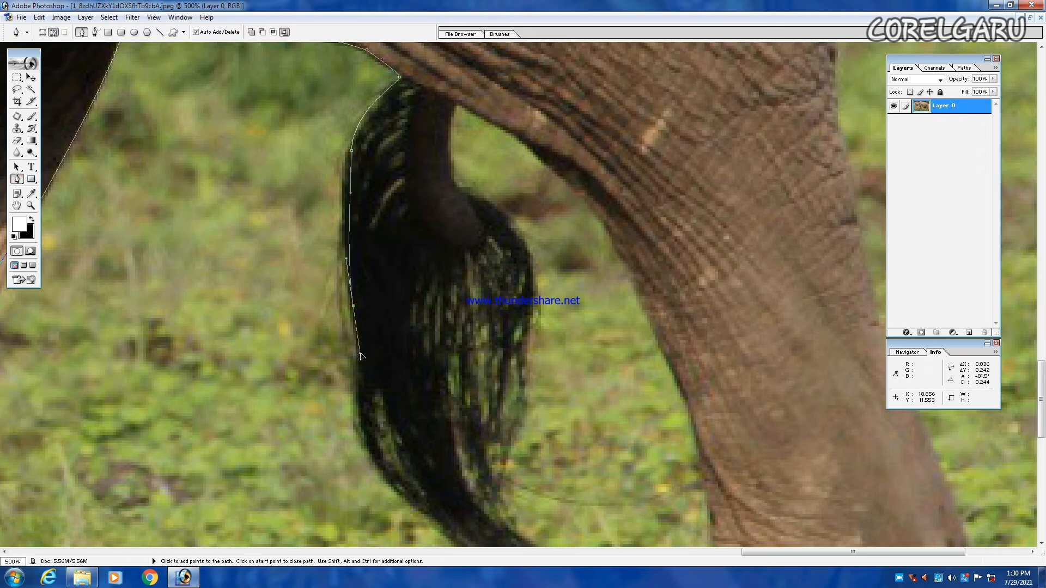
drag(359, 396, 359, 408)
Trace the tail's lower curve out to its tip and turn the path back around the tip.
scroll(381, 282, down, 5)
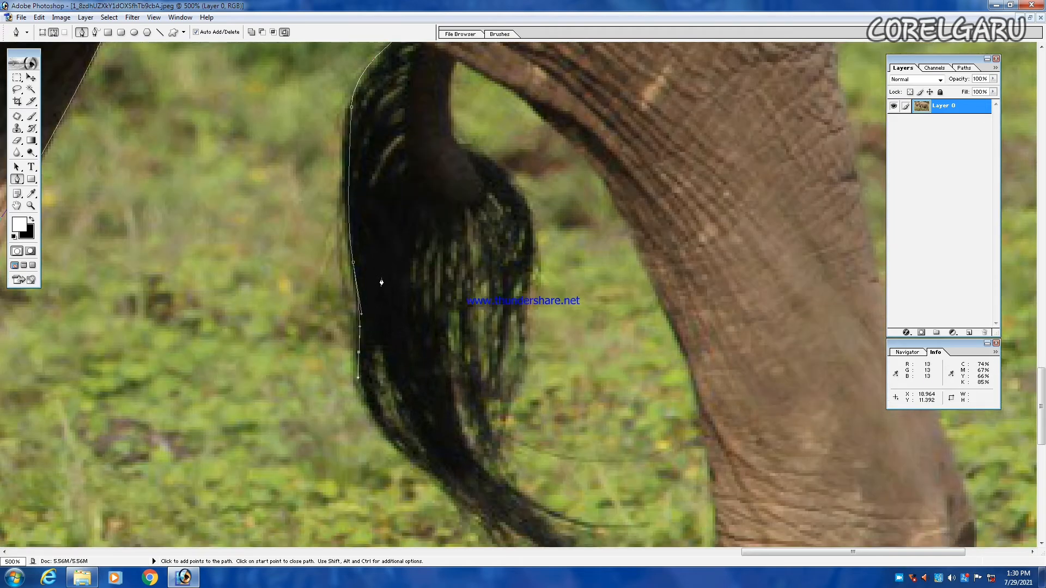
drag(429, 368, 486, 404)
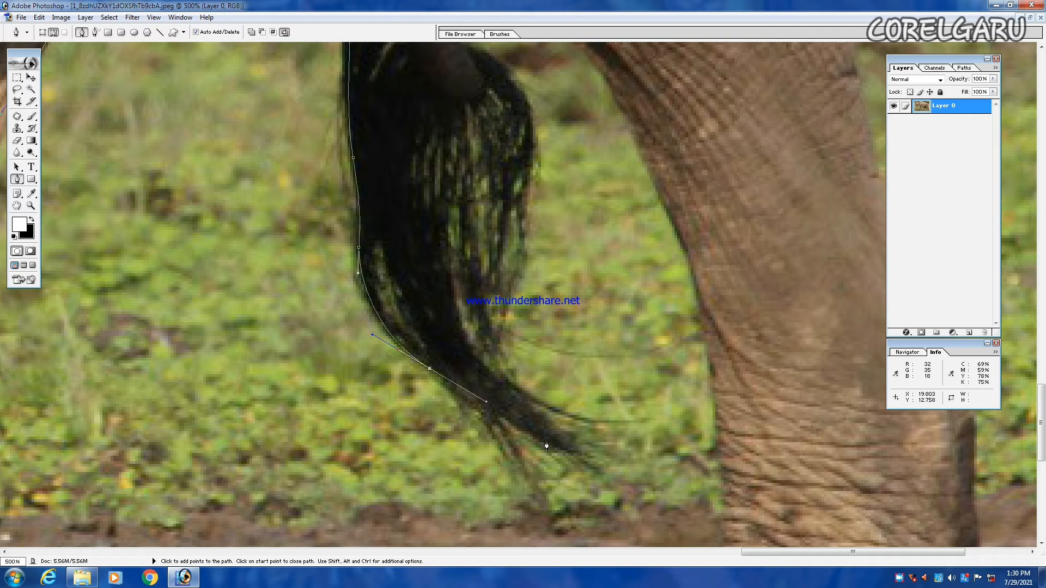
drag(547, 441, 561, 449)
drag(561, 442, 561, 437)
Trace back up the inner side of the tail hair and tail to where it meets the hind leg.
drag(473, 356, 462, 326)
drag(450, 255, 459, 241)
drag(470, 178, 478, 172)
drag(508, 142, 511, 124)
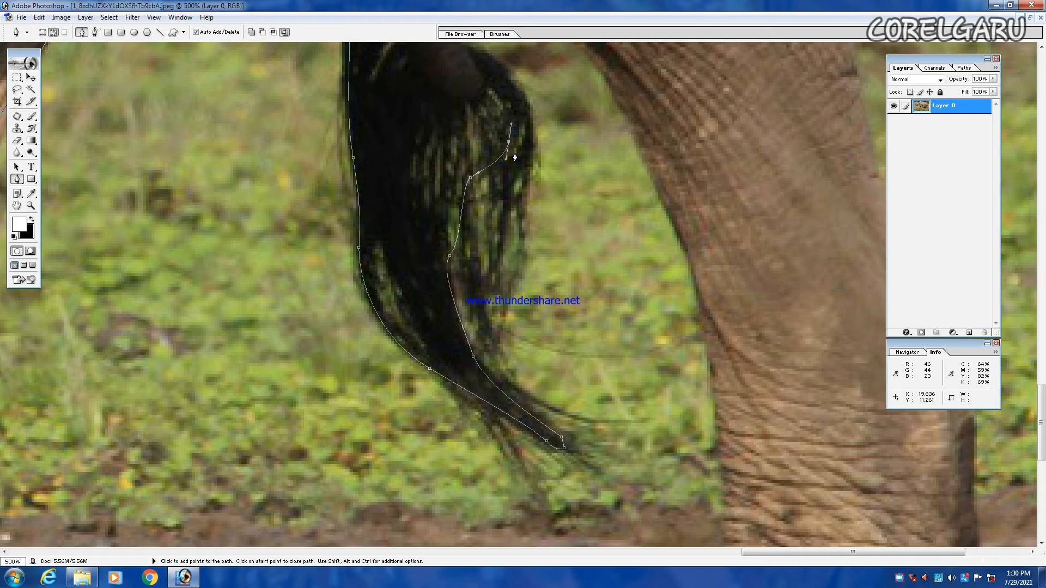
scroll(515, 157, up, 3)
drag(460, 161, 443, 153)
drag(455, 80, 459, 77)
Trace the hind leg's front edge from the tail down toward the lower leg.
drag(575, 164, 625, 230)
drag(674, 343, 681, 375)
scroll(660, 292, down, 4)
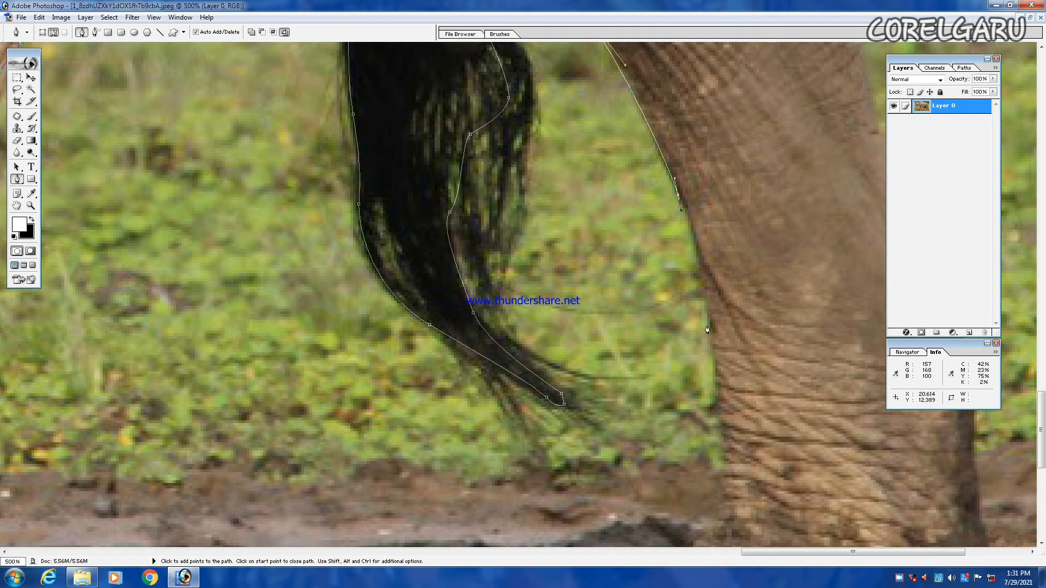
drag(707, 330, 701, 415)
Continue down the hind leg's lower front edge and out to the tip of its foot.
scroll(635, 212, down, 1)
scroll(634, 212, down, 3)
scroll(686, 381, down, 2)
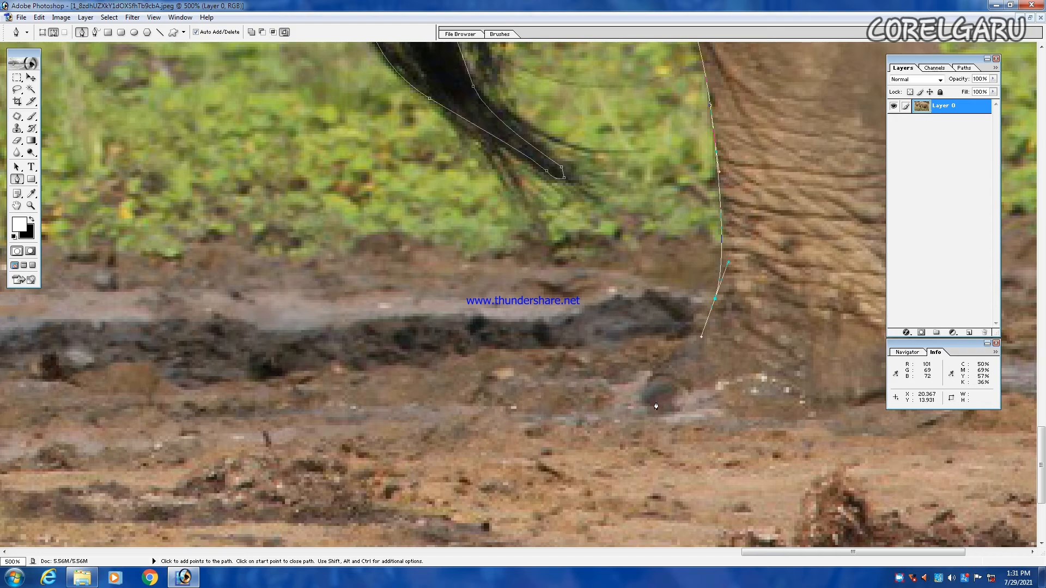
drag(646, 391, 648, 406)
Trace along the sole of the hind foot, around the heel and up the first part of the leg's back edge.
scroll(687, 391, down, 1)
key(h)
drag(468, 329, 186, 285)
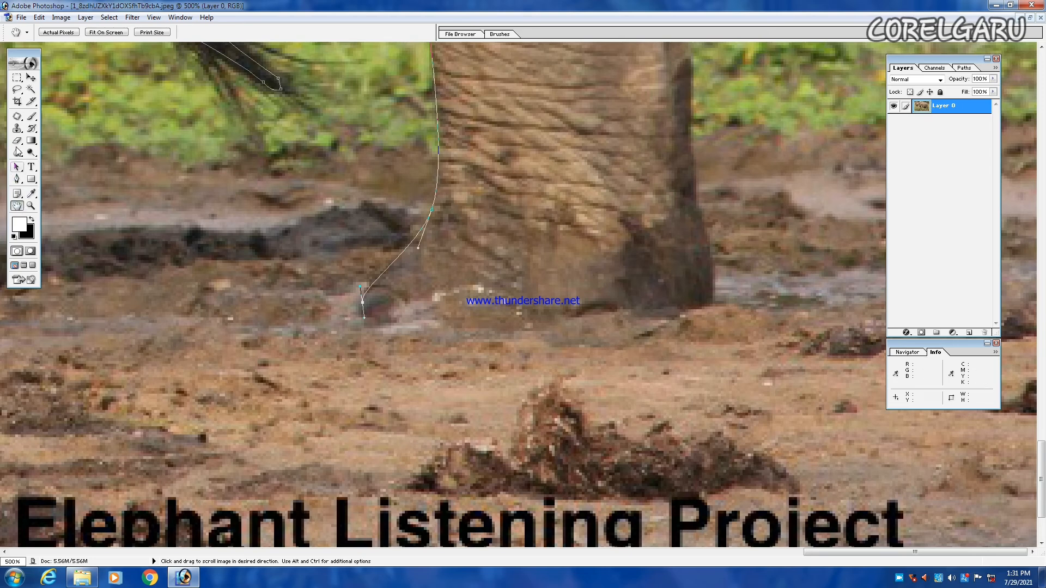
click(17, 178)
drag(450, 332, 495, 331)
drag(598, 331, 626, 335)
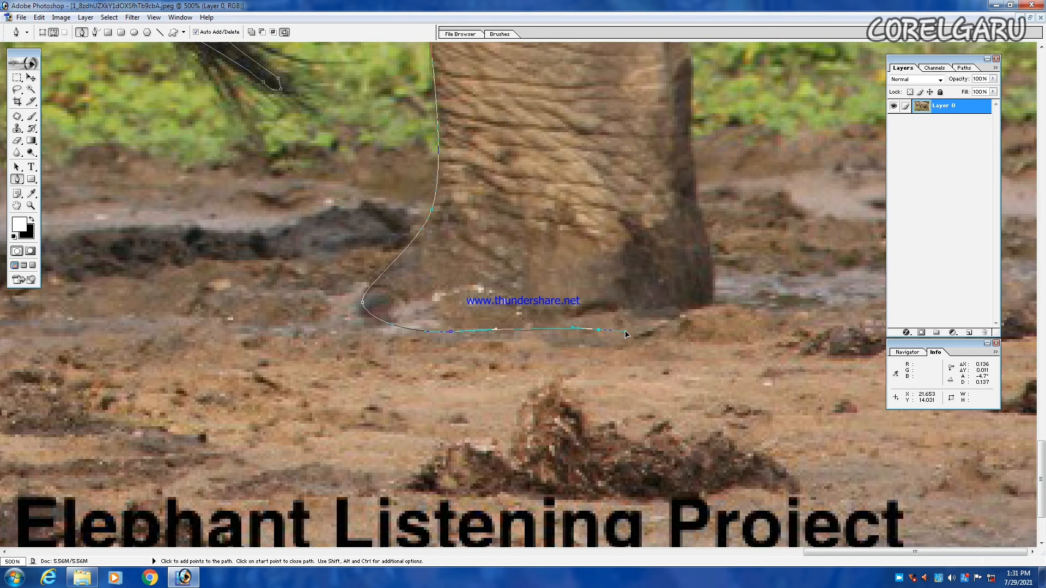
drag(713, 298, 721, 281)
drag(688, 119, 696, 87)
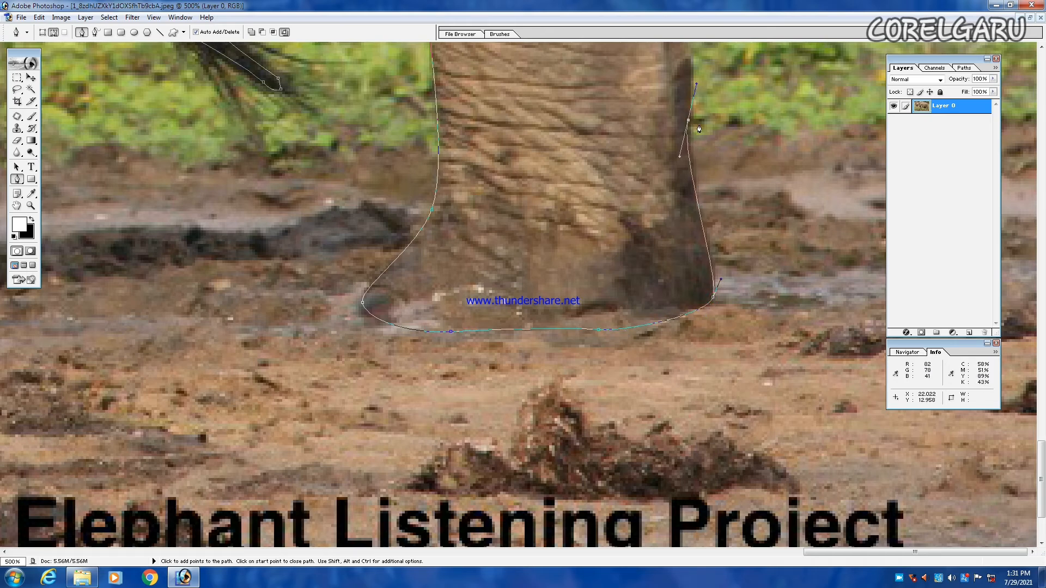
Trace the hind leg's back edge from above the heel up to the lower thigh with curved Pen segments.
scroll(698, 129, up, 5)
drag(652, 126, 628, 104)
scroll(627, 102, up, 7)
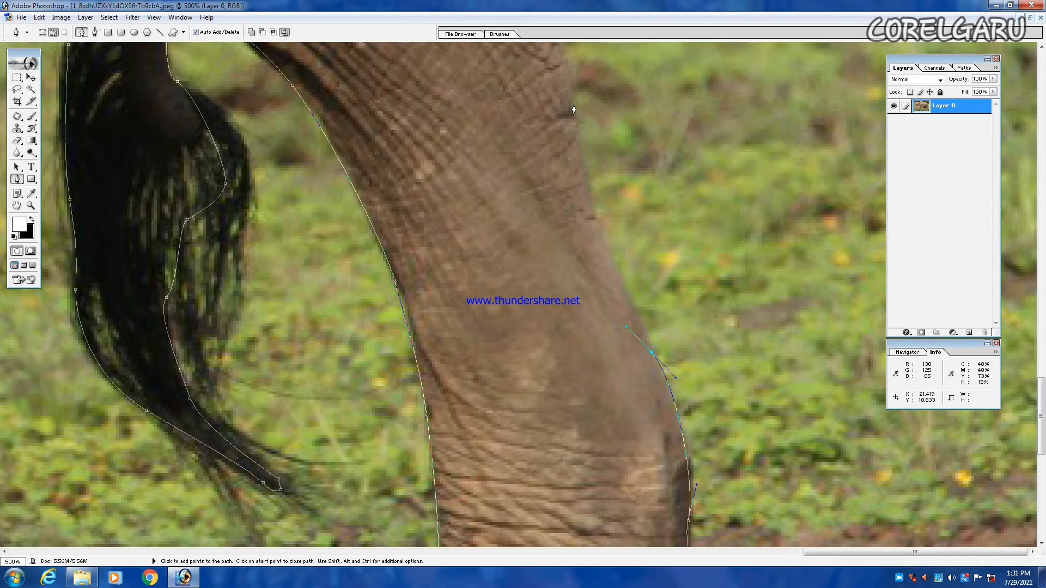
click(566, 101)
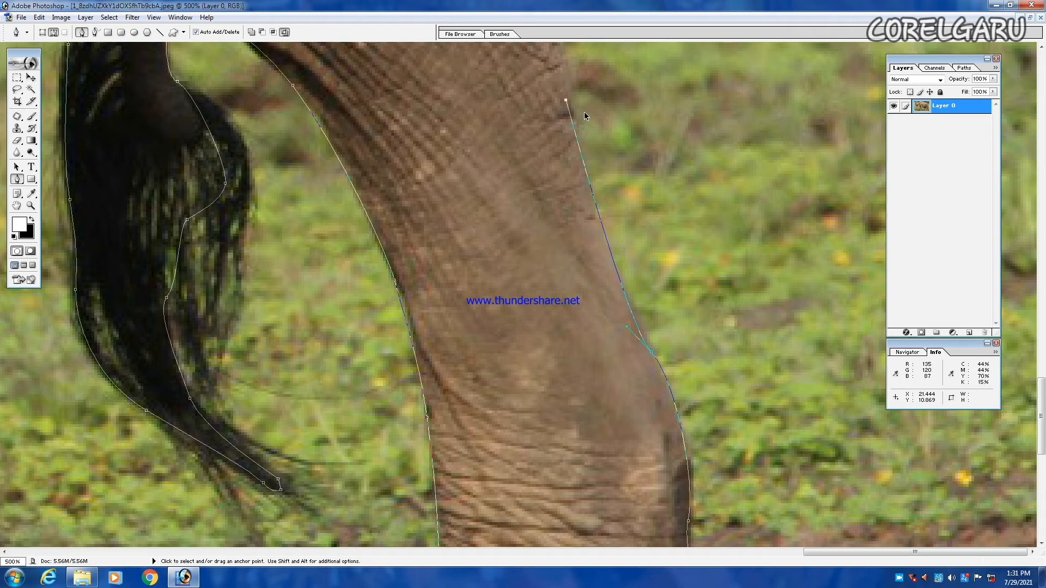
key(ctrl+z)
drag(576, 113, 578, 75)
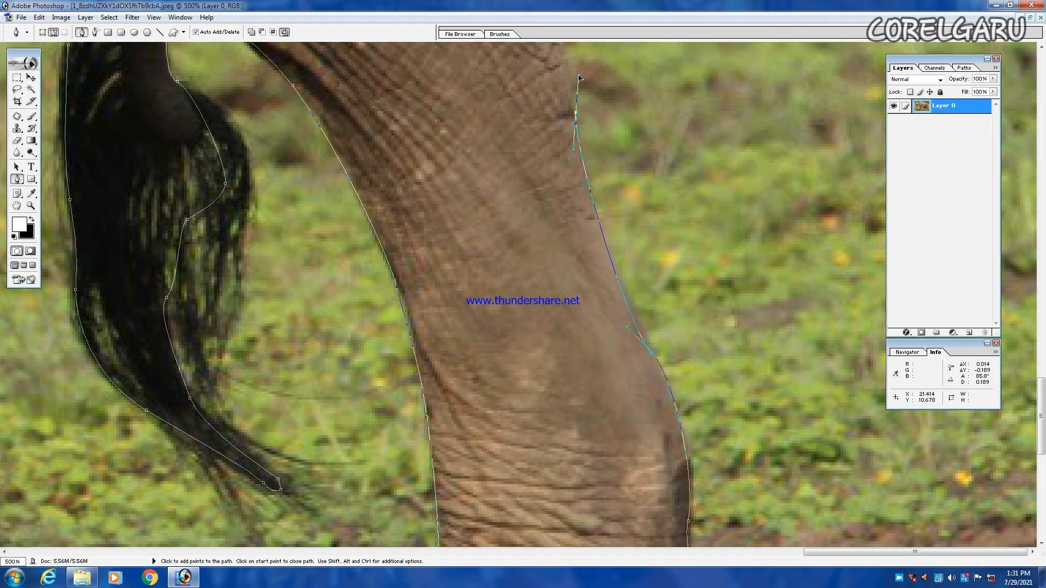
scroll(576, 131, up, 3)
scroll(576, 132, up, 7)
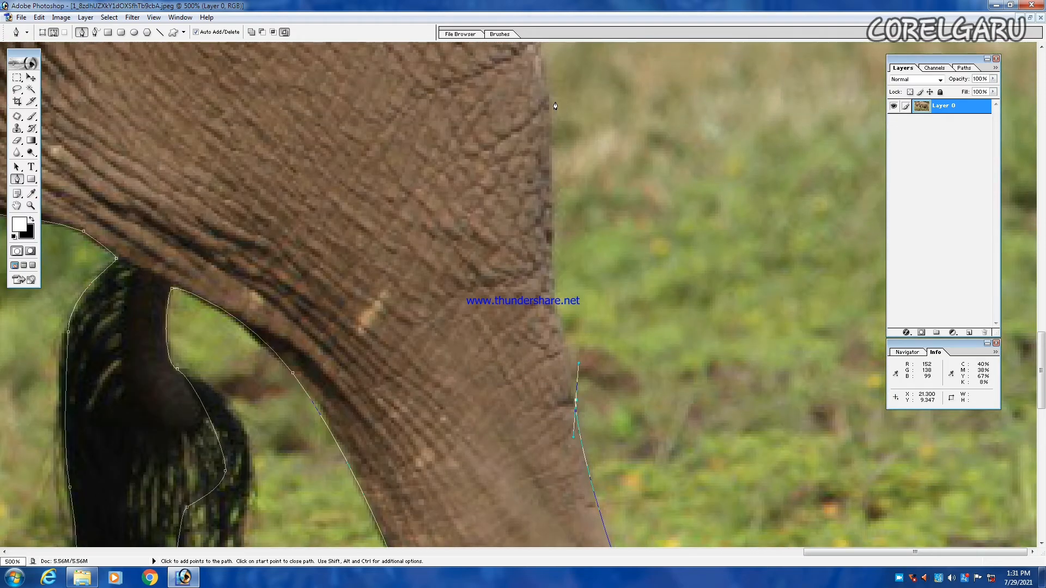
drag(555, 106, 584, 309)
scroll(577, 276, down, 10)
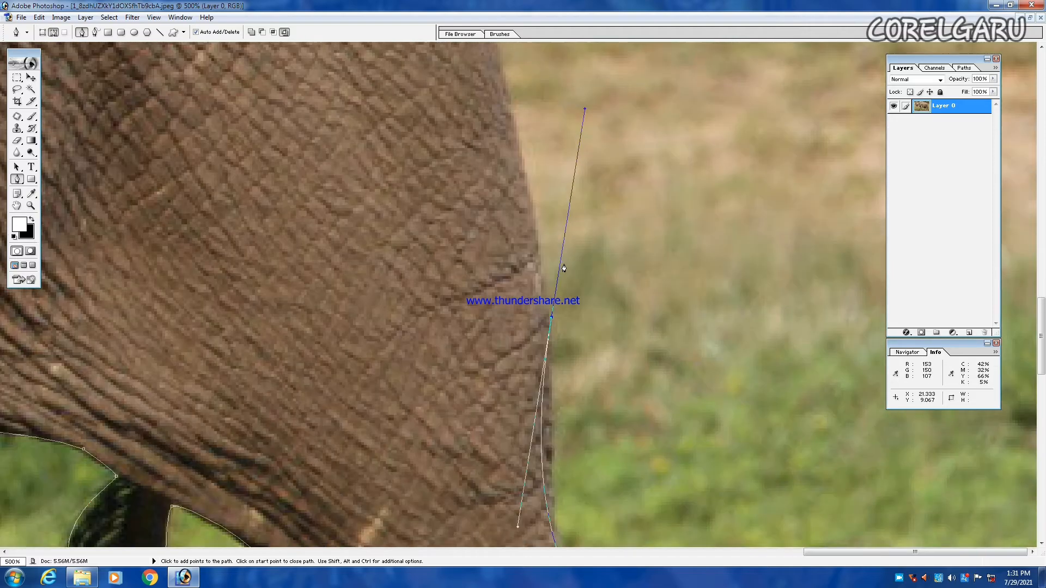
key(ctrl+z)
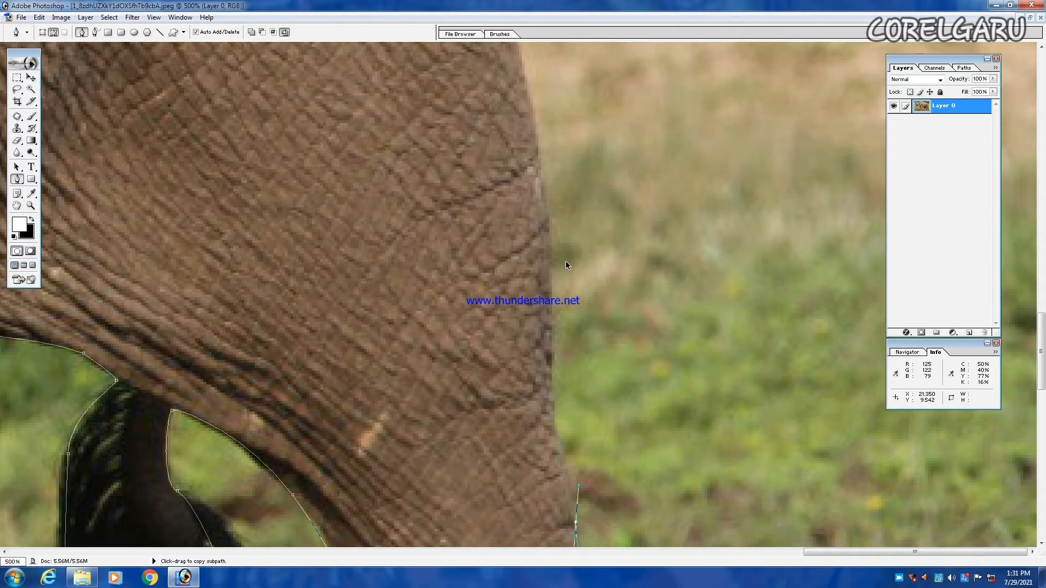
Extend the path up the back edge of the hind thigh, making its newest anchor a corner point.
key(ctrl+minus)
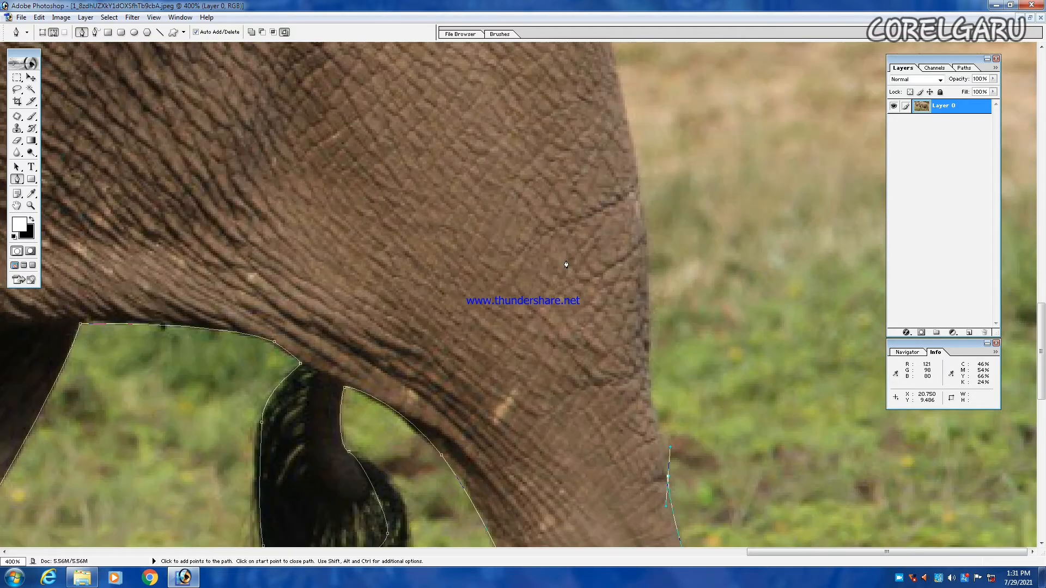
click(668, 480)
drag(650, 280, 661, 183)
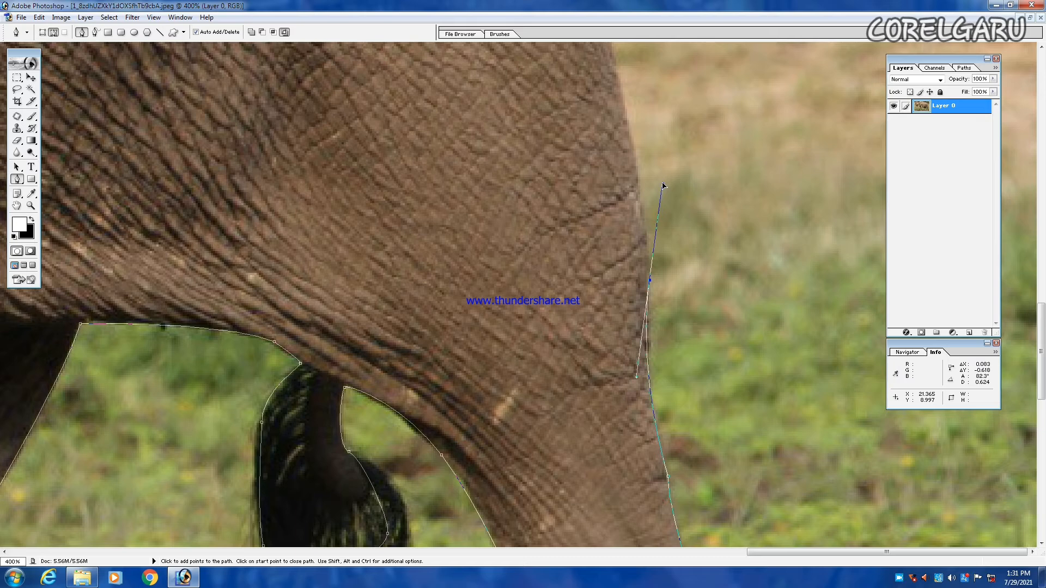
alt+click(650, 280)
scroll(649, 282, up, 3)
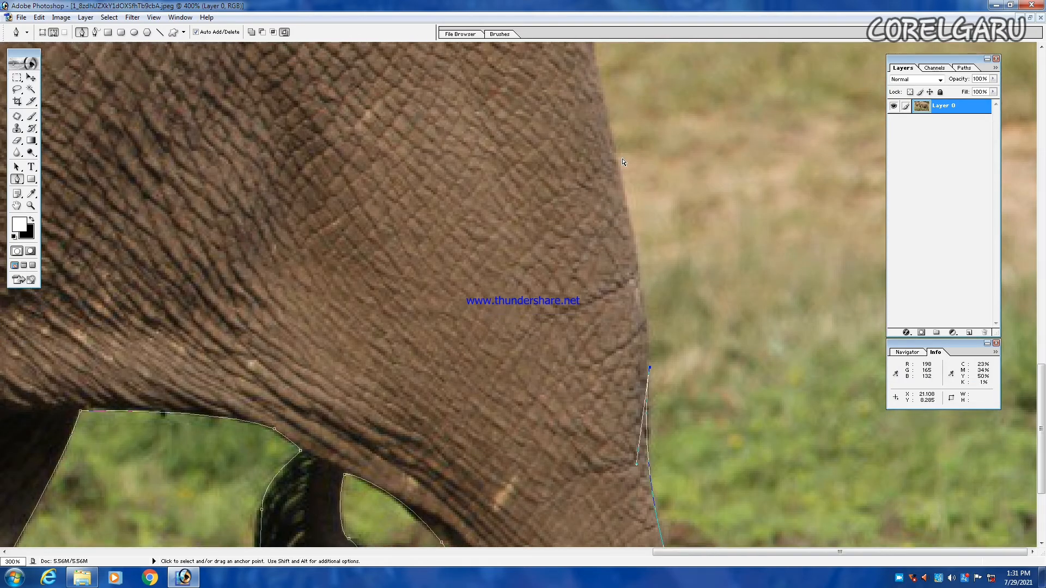
Continue the path from the upper thigh along the elephant's rear edge to the lower part of the rump.
key(ctrl+minus)
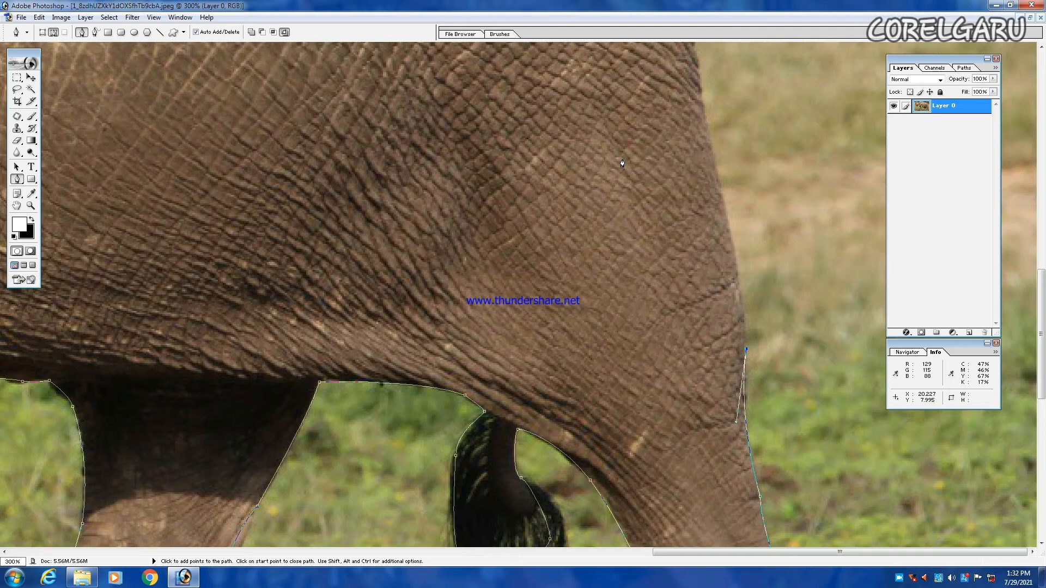
key(ctrl+minus)
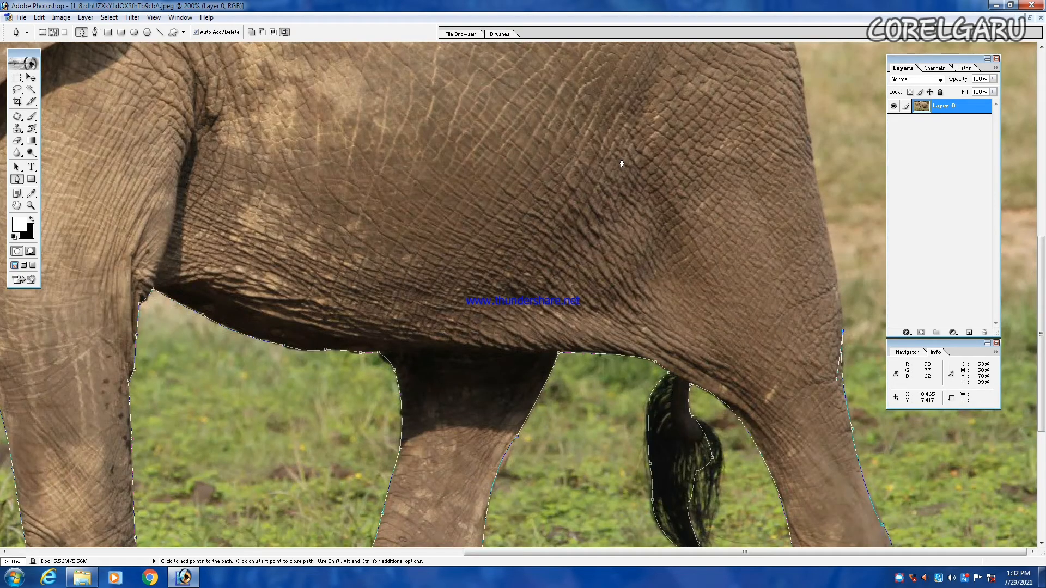
key(space)
drag(621, 163, 501, 309)
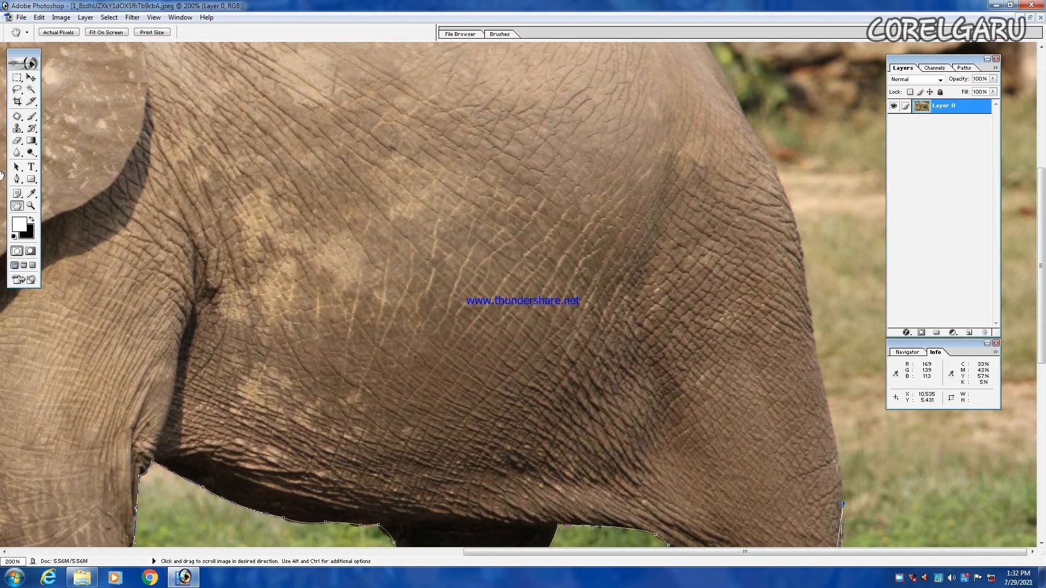
click(17, 179)
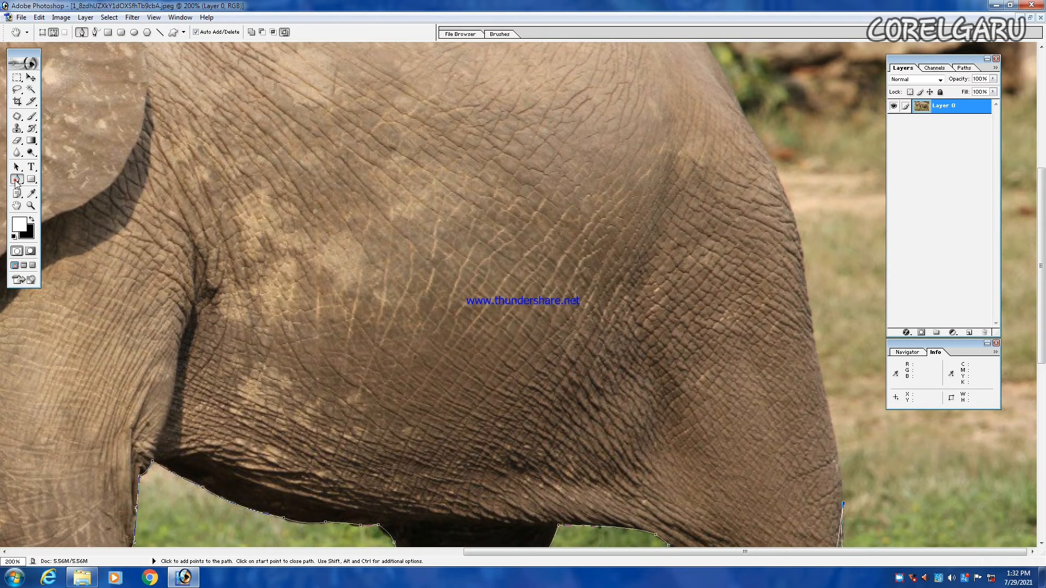
click(842, 509)
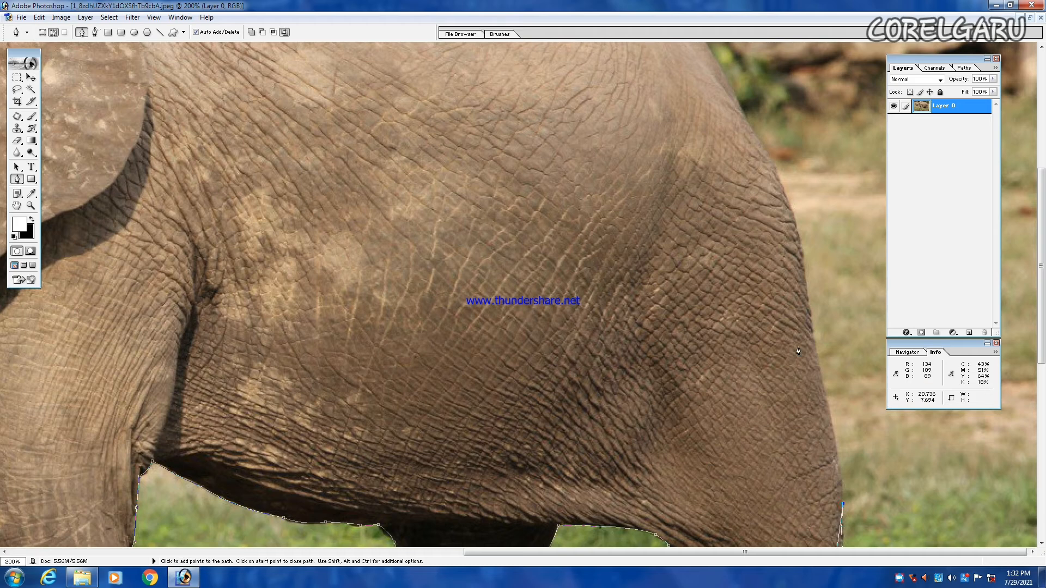
drag(802, 272, 802, 238)
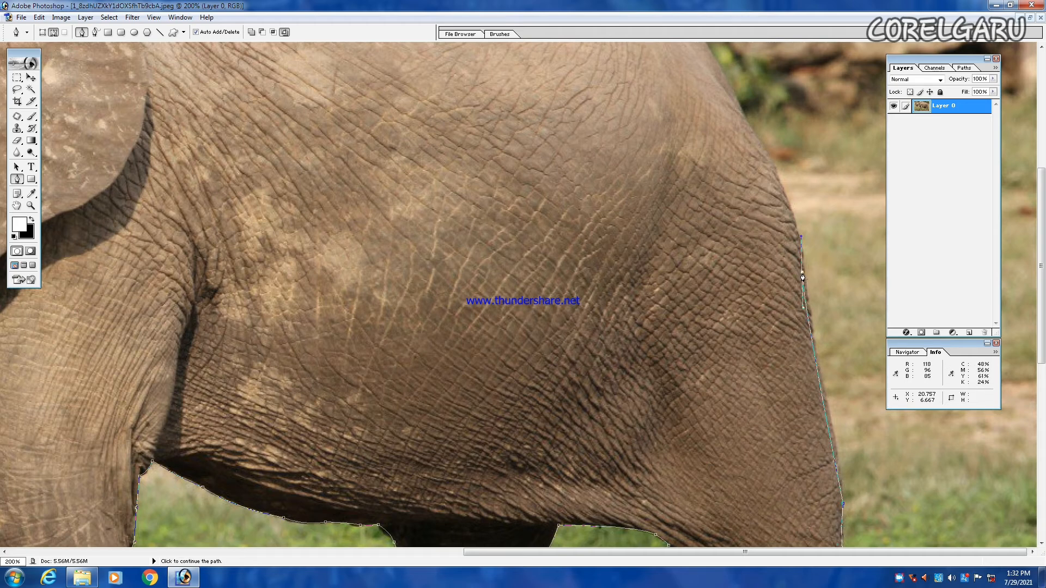
Trace the curving rear edge of the rump upward with closely spaced anchors.
scroll(757, 224, up, 3)
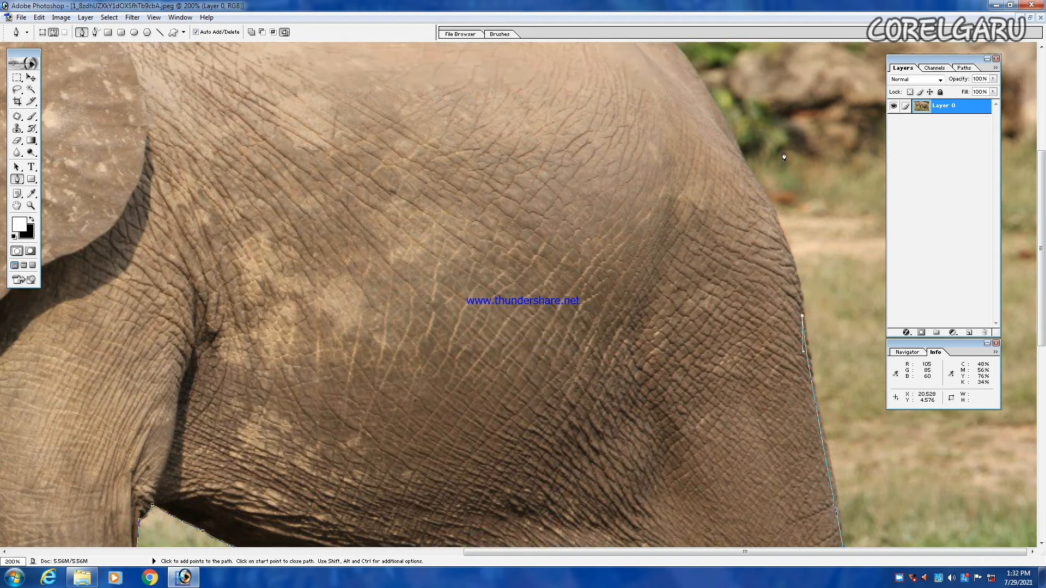
drag(713, 146, 677, 90)
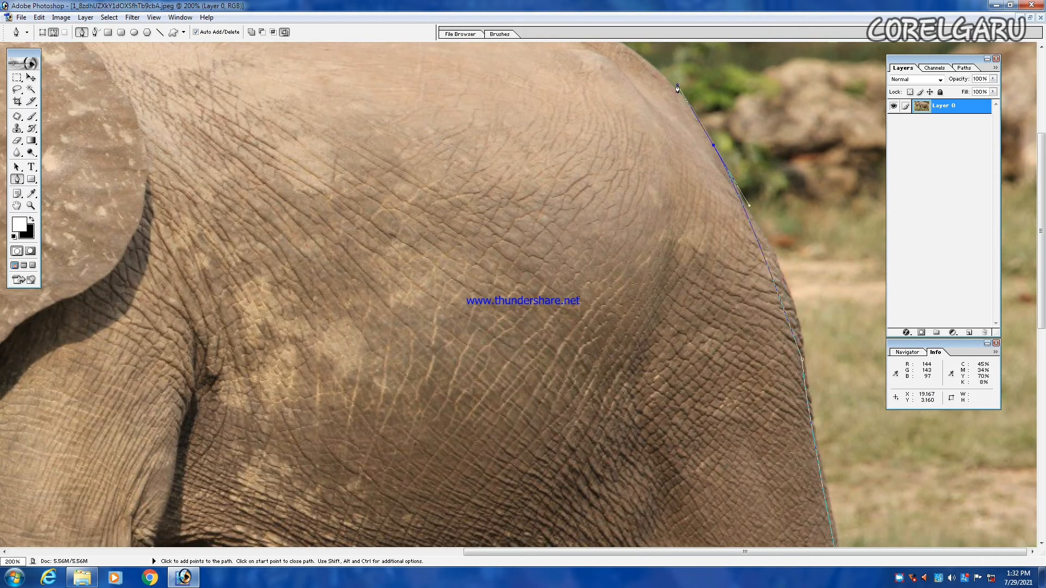
key(ctrl+z)
drag(766, 246, 747, 224)
click(766, 244)
drag(714, 146, 712, 141)
scroll(710, 137, up, 3)
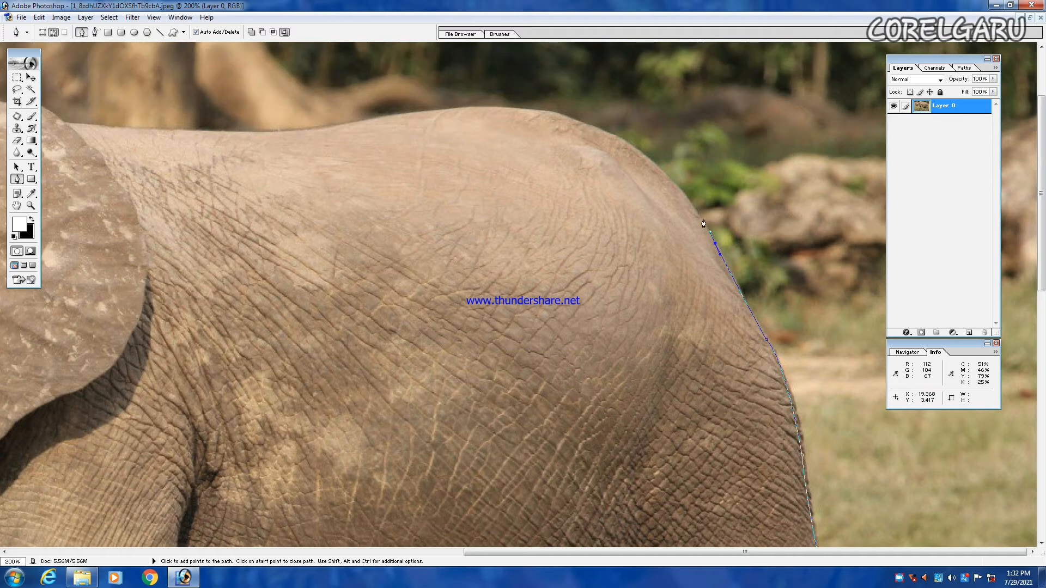
Trace over the rounded top of the rump and down its front slope toward the dip in the back.
click(715, 244)
drag(541, 112, 409, 89)
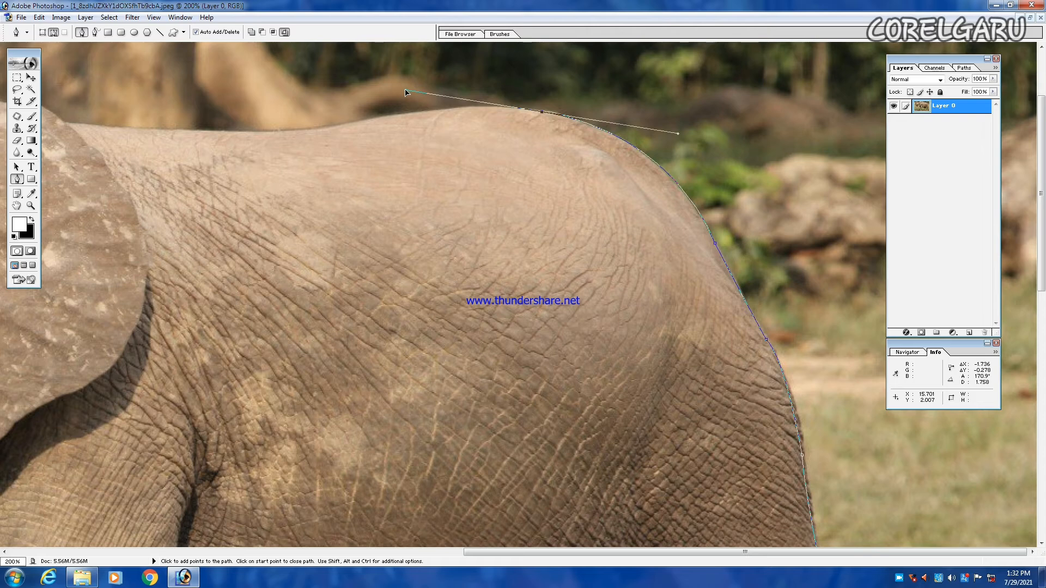
click(543, 113)
mouse_move(261, 132)
mouse_down()
mouse_move(236, 129)
mouse_move(207, 166)
mouse_up()
key(ctrl+z)
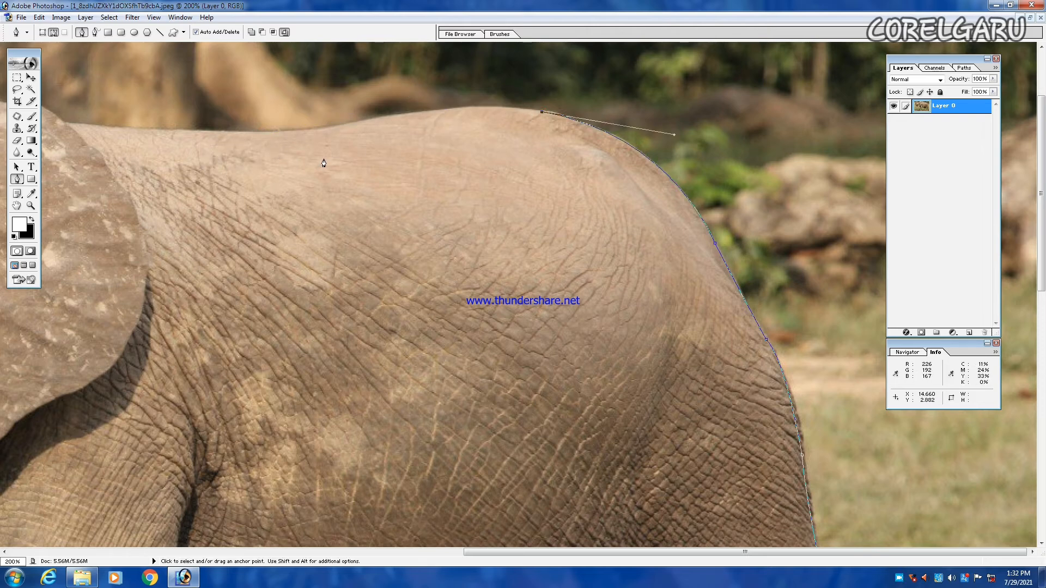
click(541, 112)
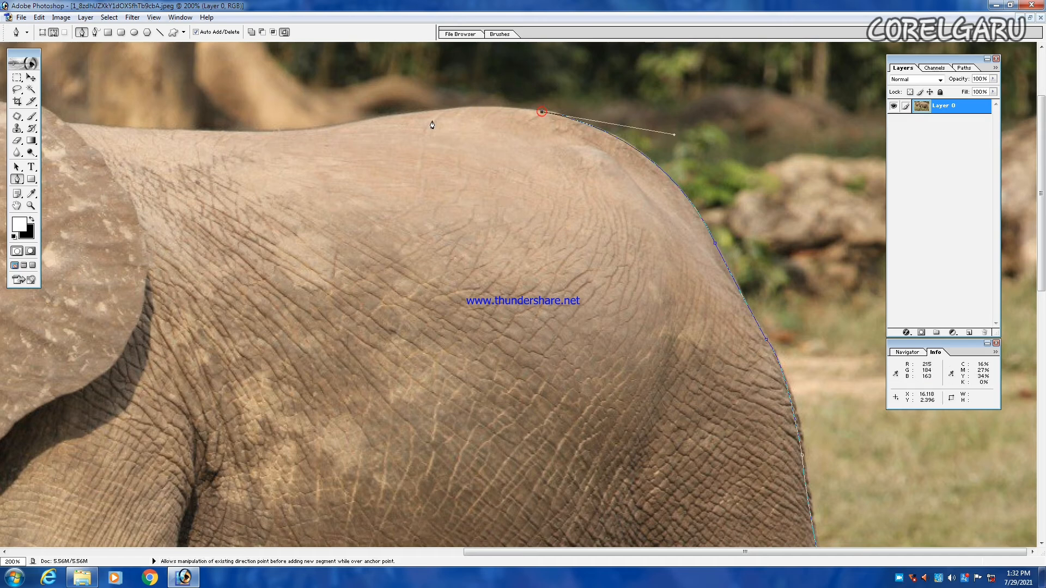
drag(344, 127, 234, 159)
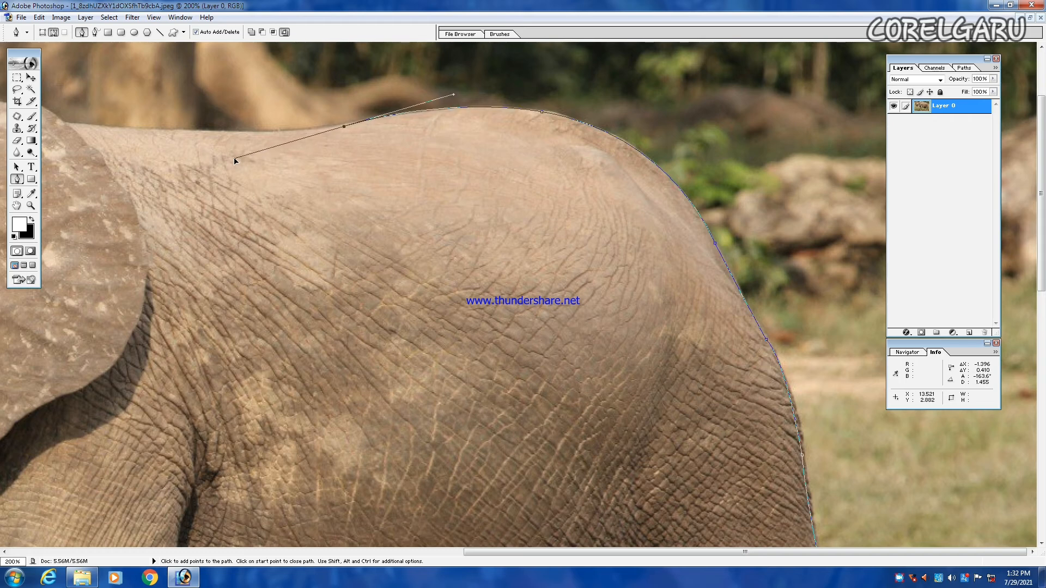
Trace the back line forward to where it meets the ear, and make that anchor a corner point.
click(344, 127)
drag(70, 126, 5, 113)
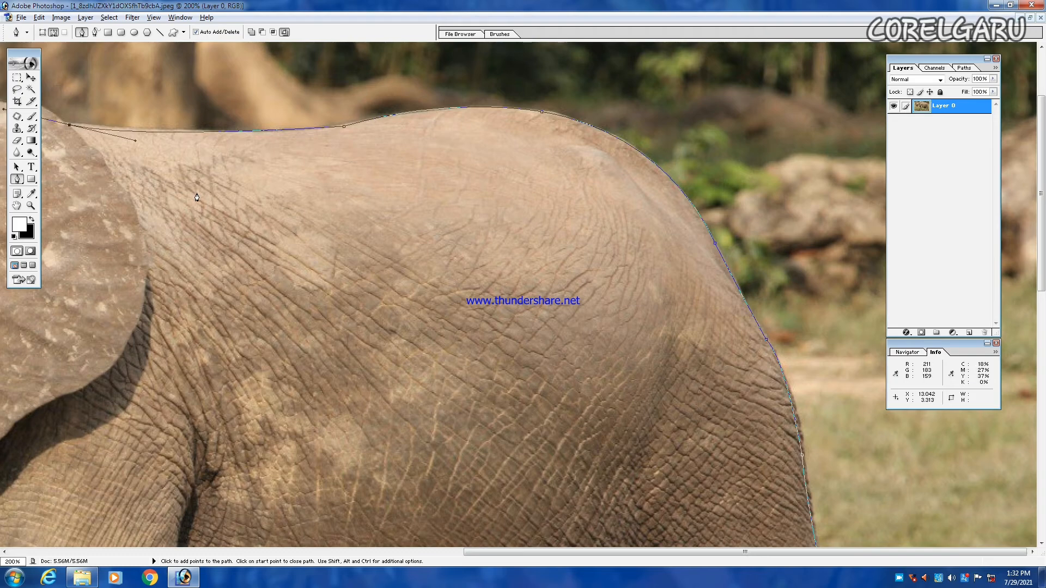
key(space)
drag(199, 199, 624, 268)
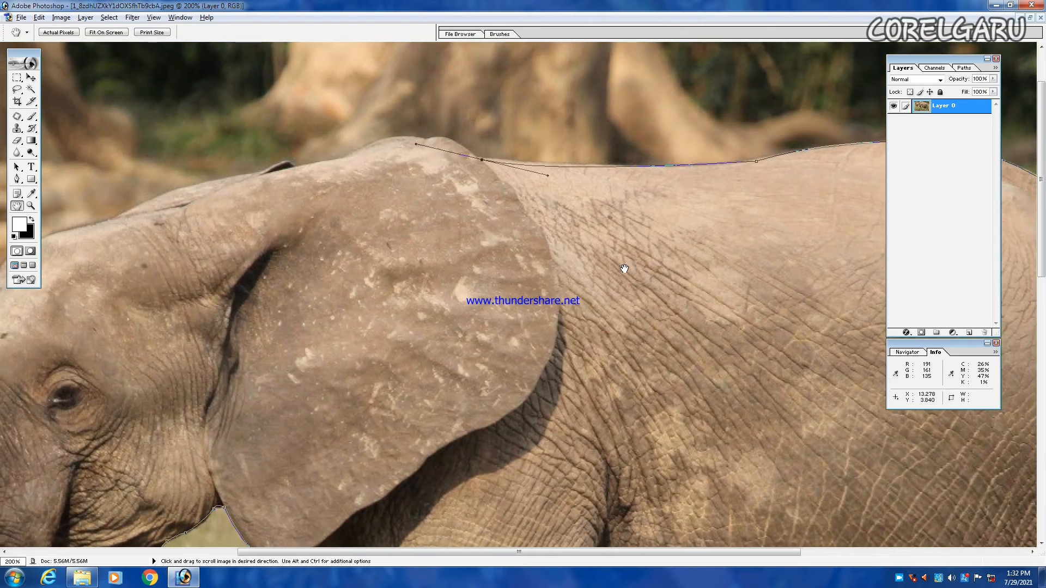
click(17, 178)
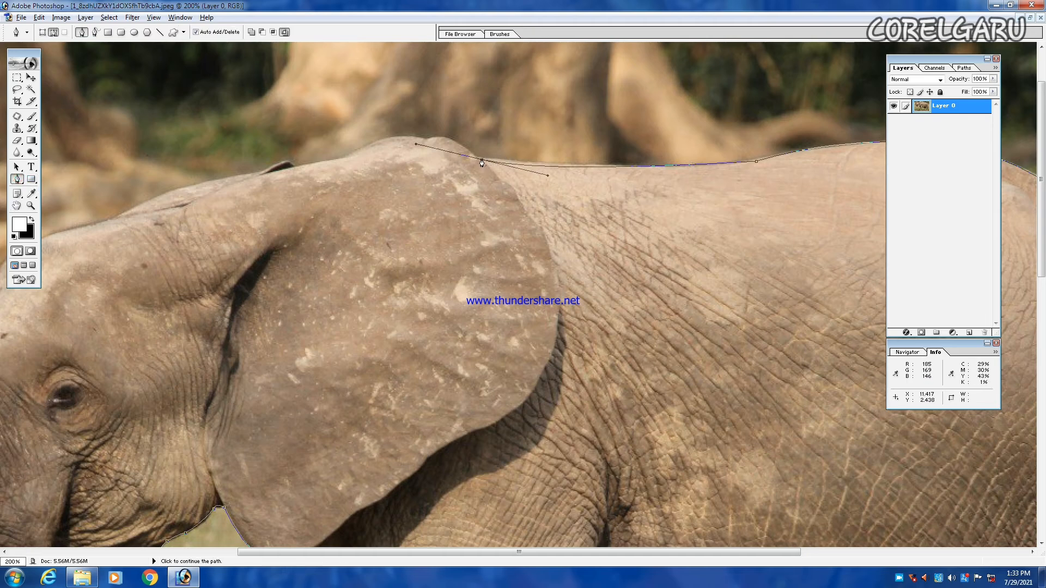
alt+click(482, 161)
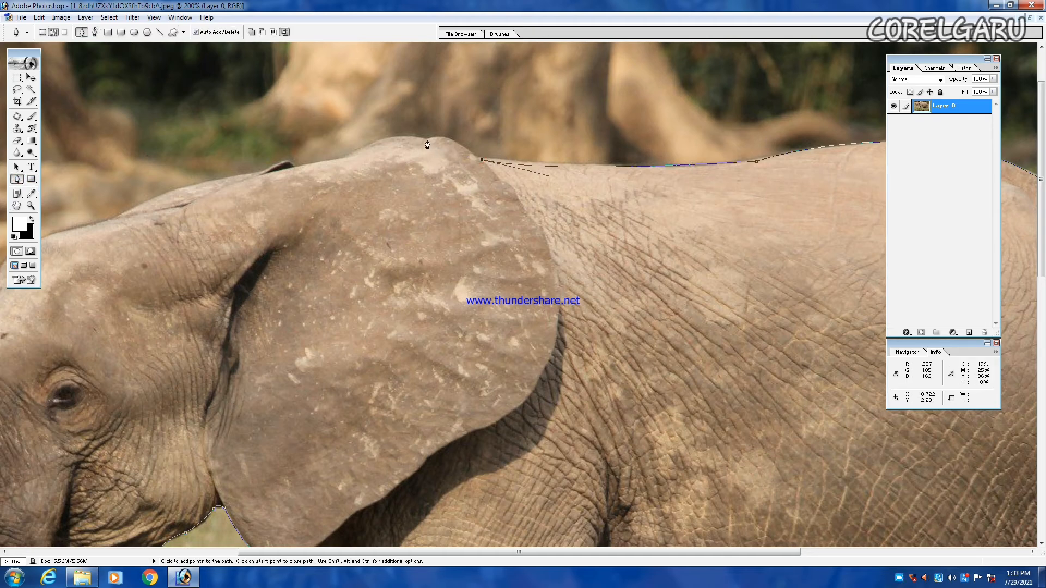
Trace over the ear's upper edge, around the small dark fold, and along the back of the head.
drag(427, 140, 289, 194)
alt+click(344, 159)
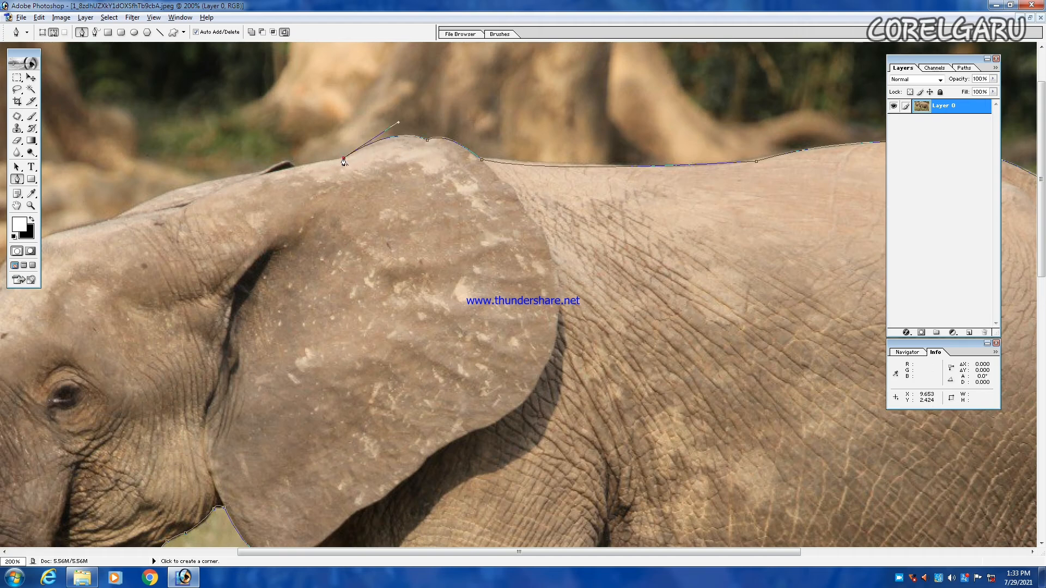
click(292, 168)
mouse_move(265, 172)
mouse_down()
mouse_move(247, 183)
mouse_move(252, 177)
mouse_up()
drag(120, 216, 58, 258)
Continue the path across the crown of the head to the top of the forehead.
key(space)
drag(229, 247, 621, 183)
click(17, 179)
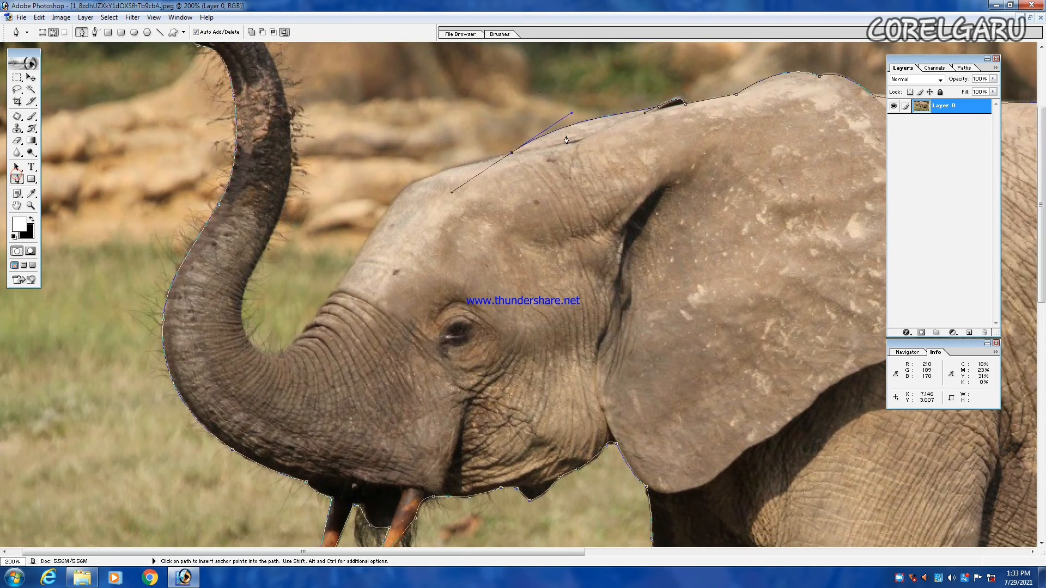
click(512, 154)
drag(405, 188, 372, 210)
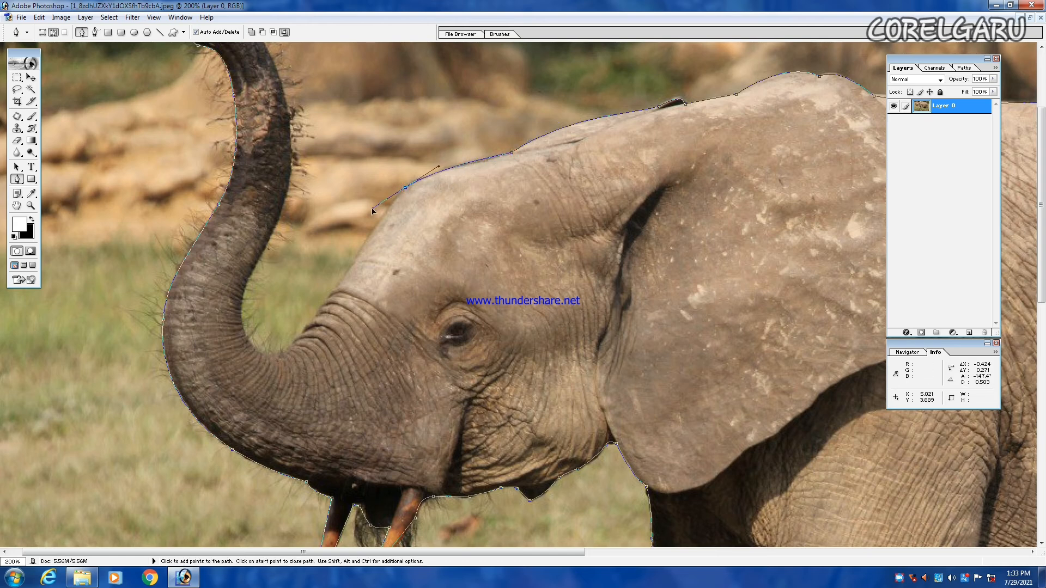
Trace down the forehead and around the inner bend at the base of the trunk.
click(406, 189)
drag(336, 290, 282, 354)
click(336, 290)
drag(242, 306, 240, 243)
key(ctrl+z)
drag(244, 327, 232, 281)
click(244, 328)
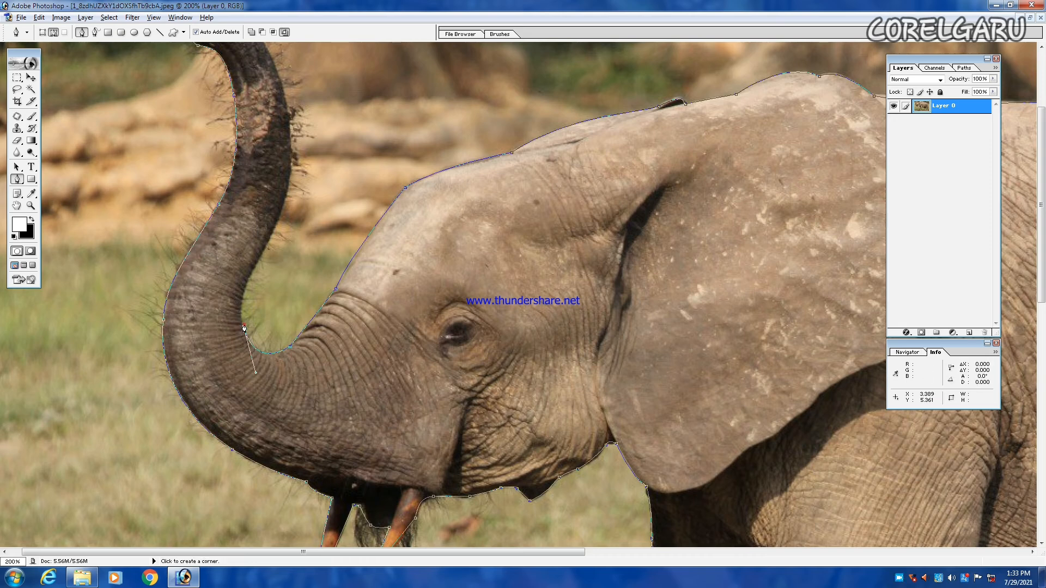
Trace up the trunk's inner edge to its tip and close the path at the starting point.
drag(268, 240, 306, 171)
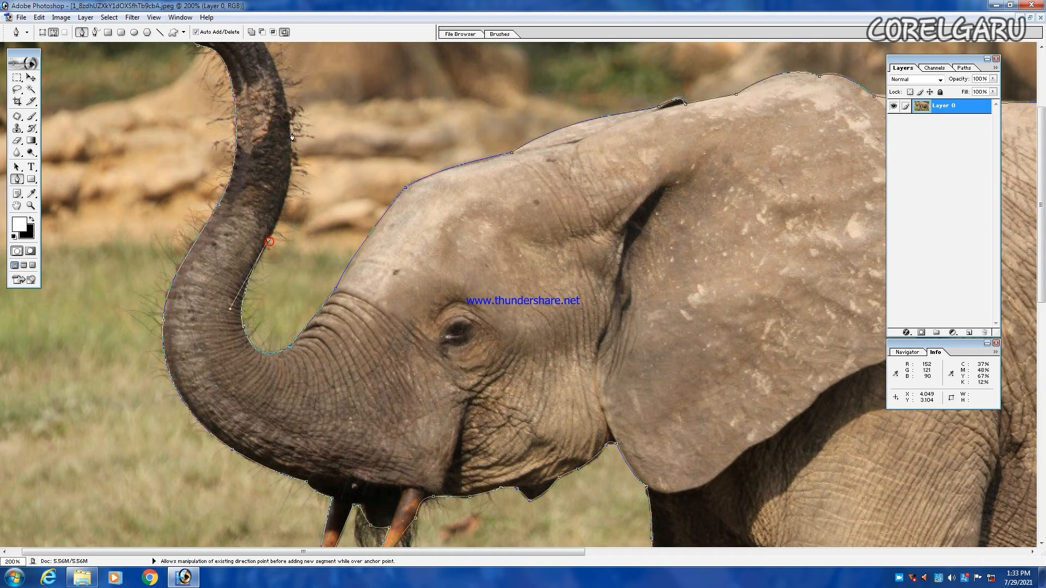
drag(284, 107, 264, 163)
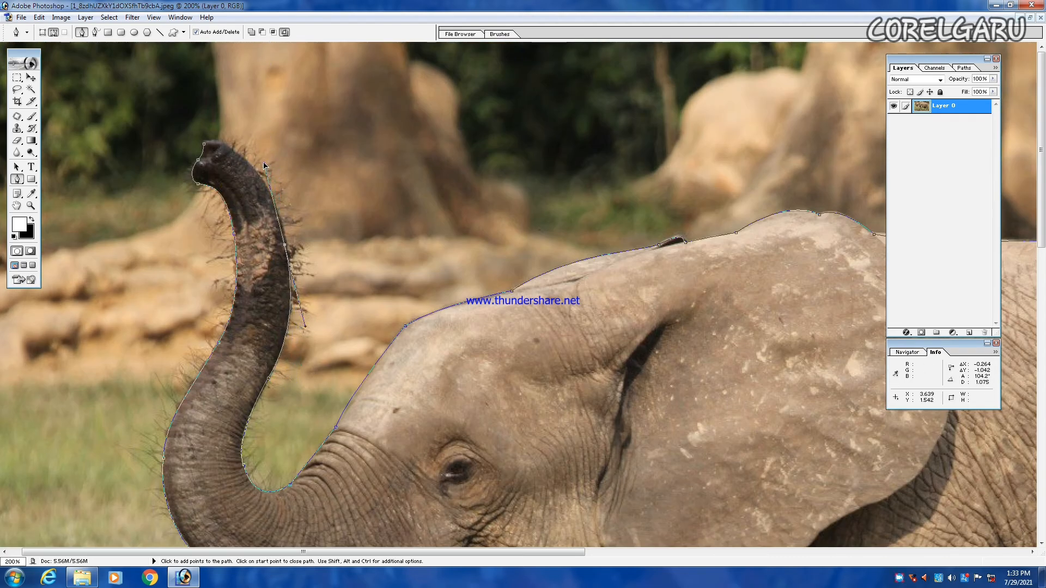
alt+click(285, 247)
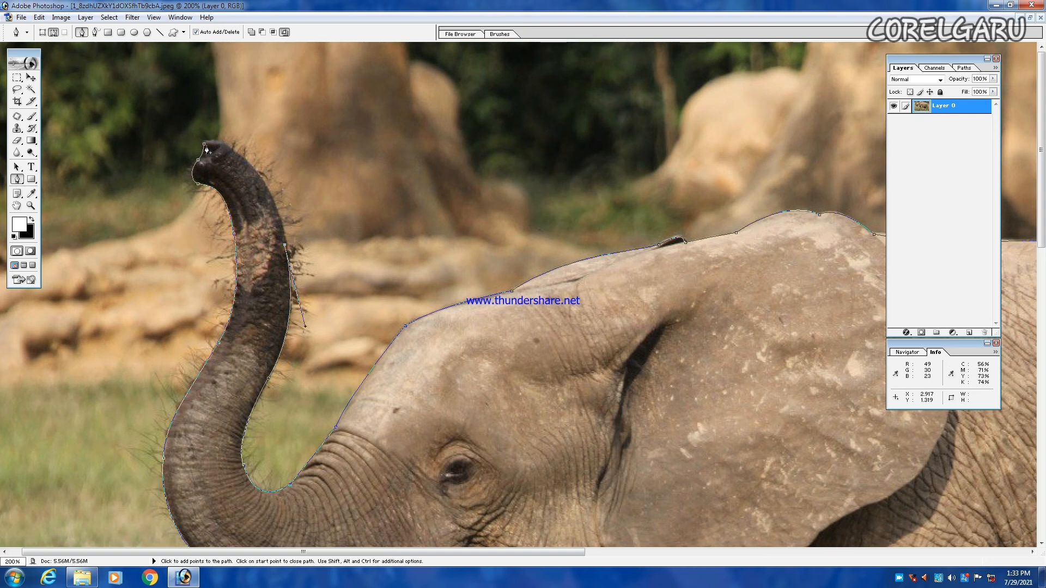
drag(205, 146, 129, 135)
scroll(343, 234, down, 5)
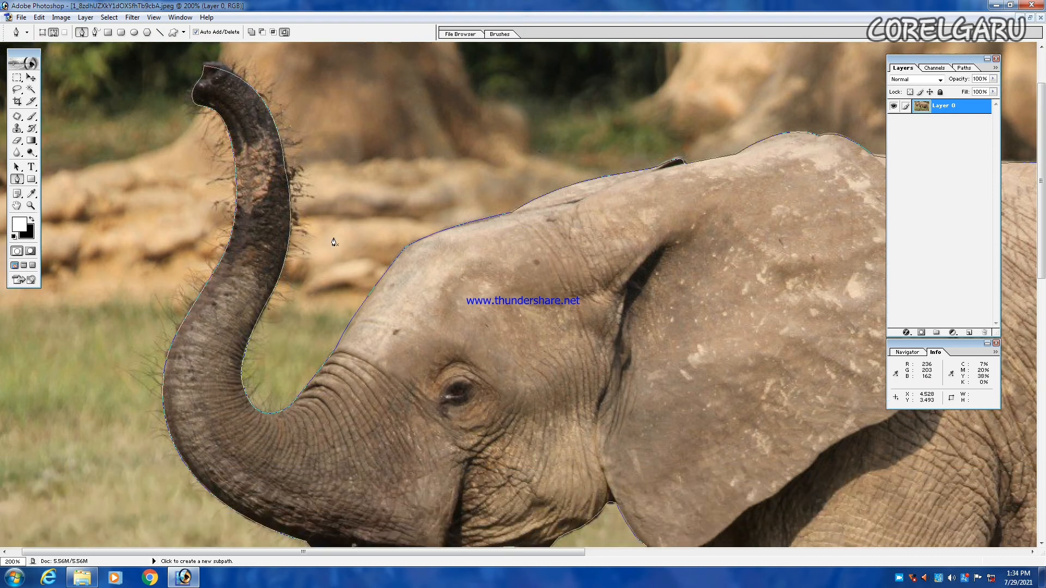
key(ctrl+minus)
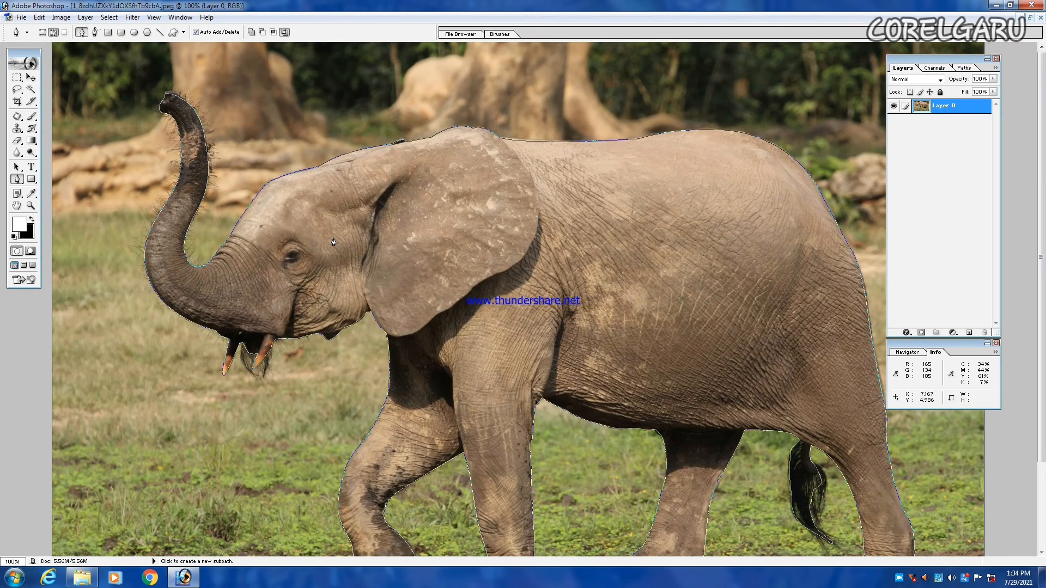
Convert the closed elephant path into a new anti-aliased selection.
key(ctrl)
key(ctrl+0)
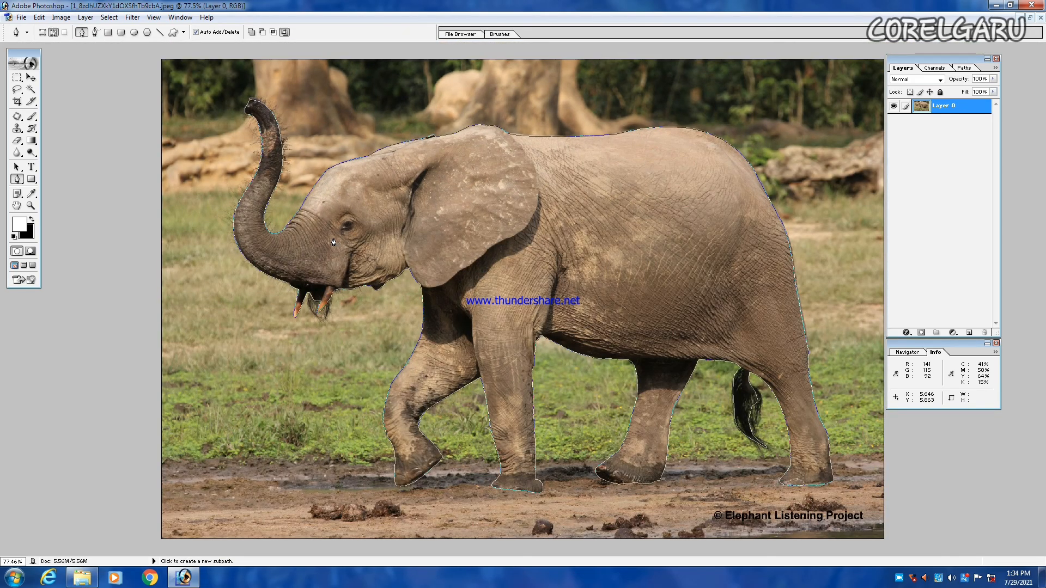
key(ctrl+plus)
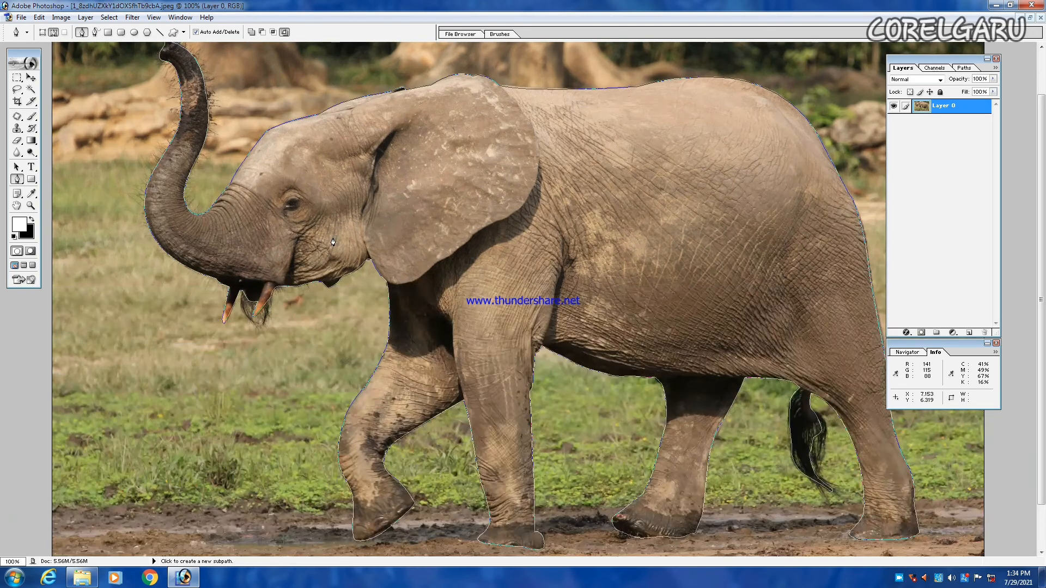
scroll(333, 242, down, 2)
scroll(386, 213, up, 3)
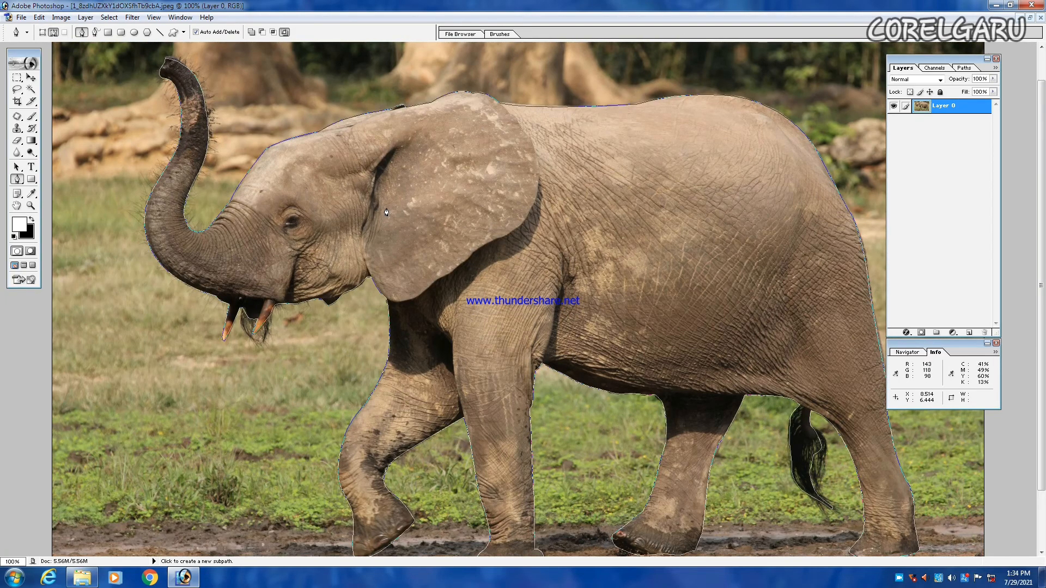
right_click(511, 163)
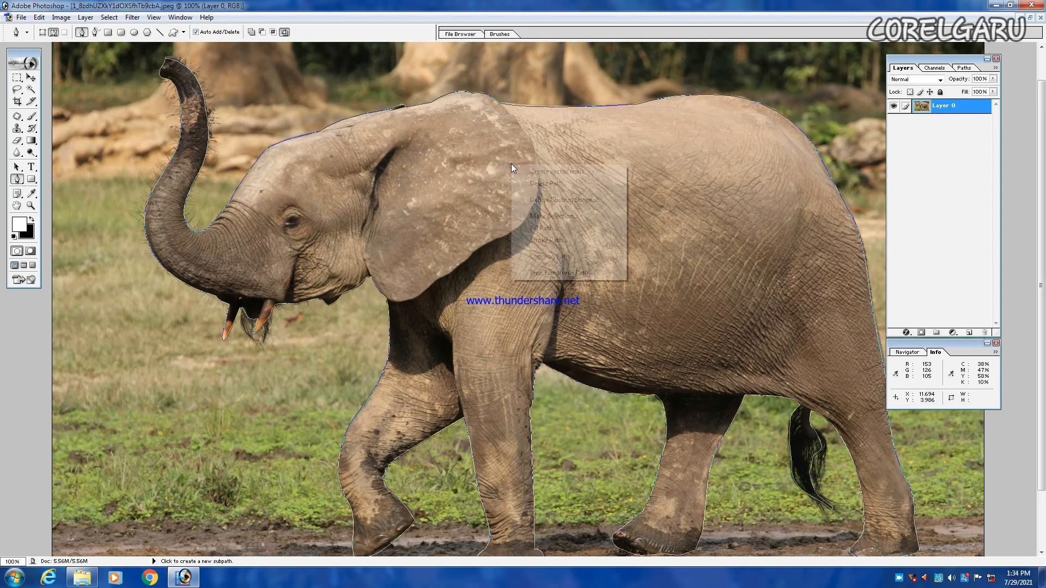
click(554, 216)
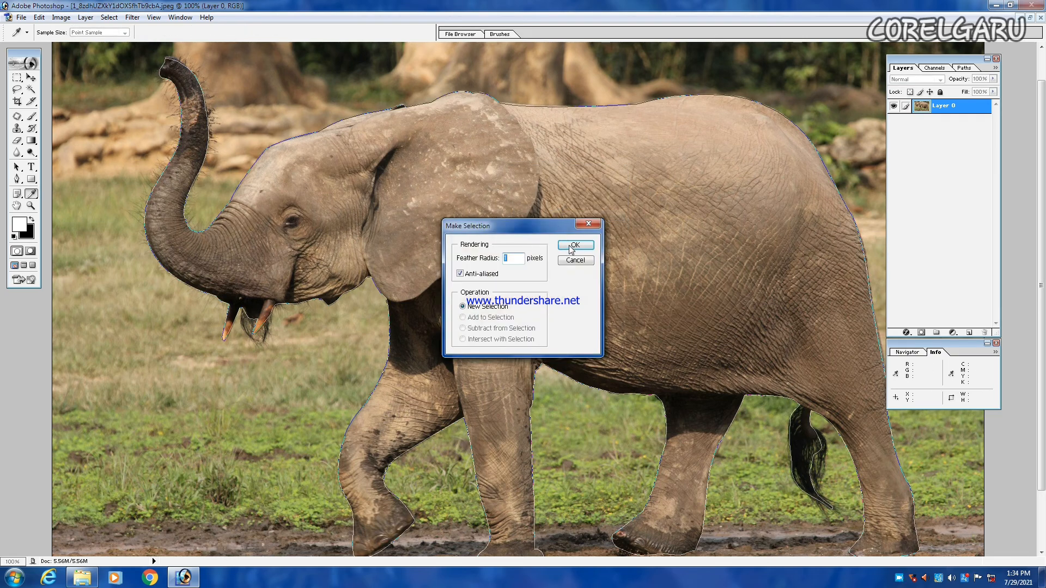
click(574, 246)
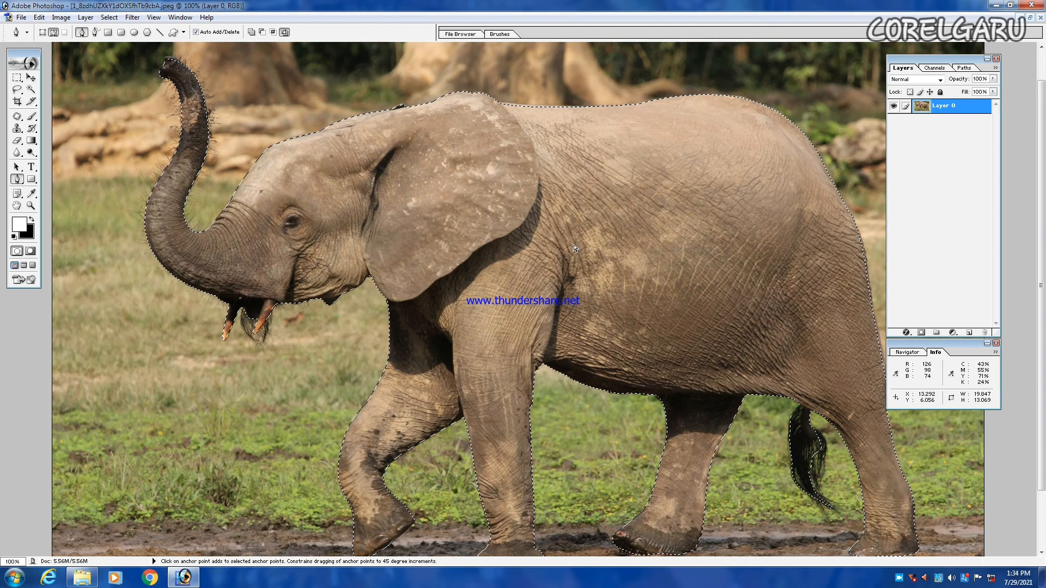
Invert the selection, delete the background around the elephant, and deselect.
key(ctrl+minus)
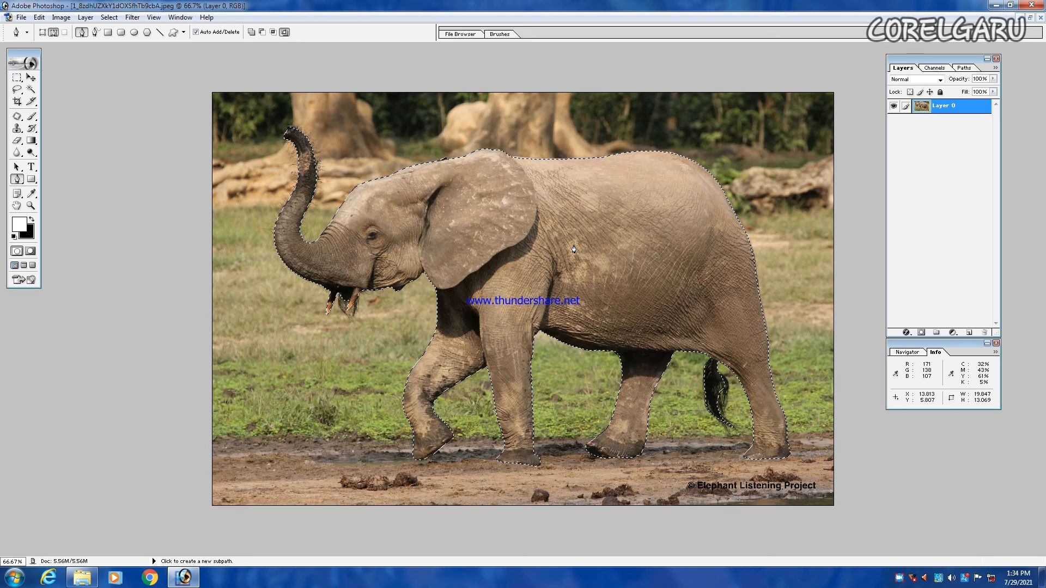
key(ctrl+shift+i)
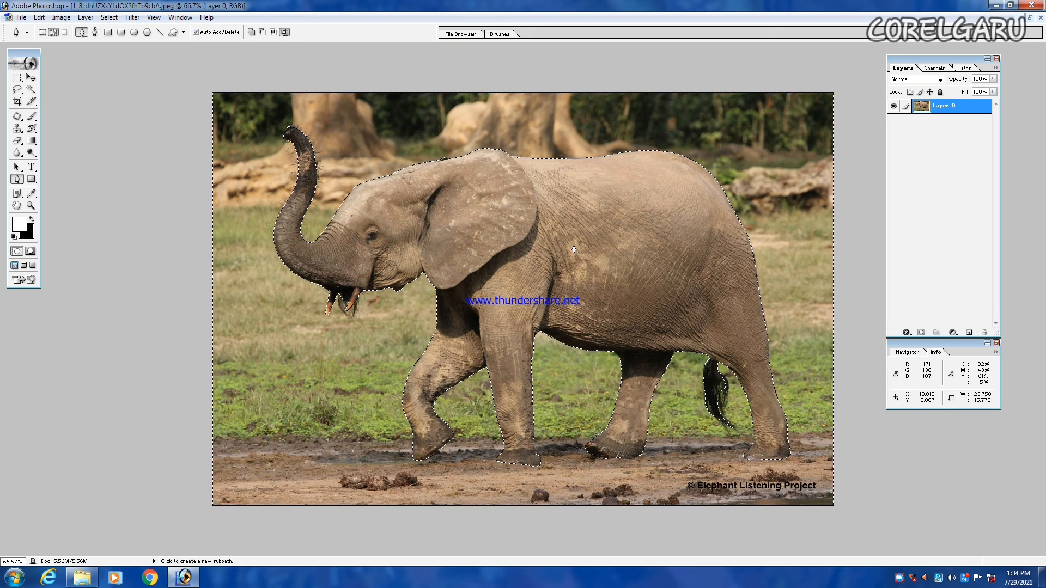
key(Delete)
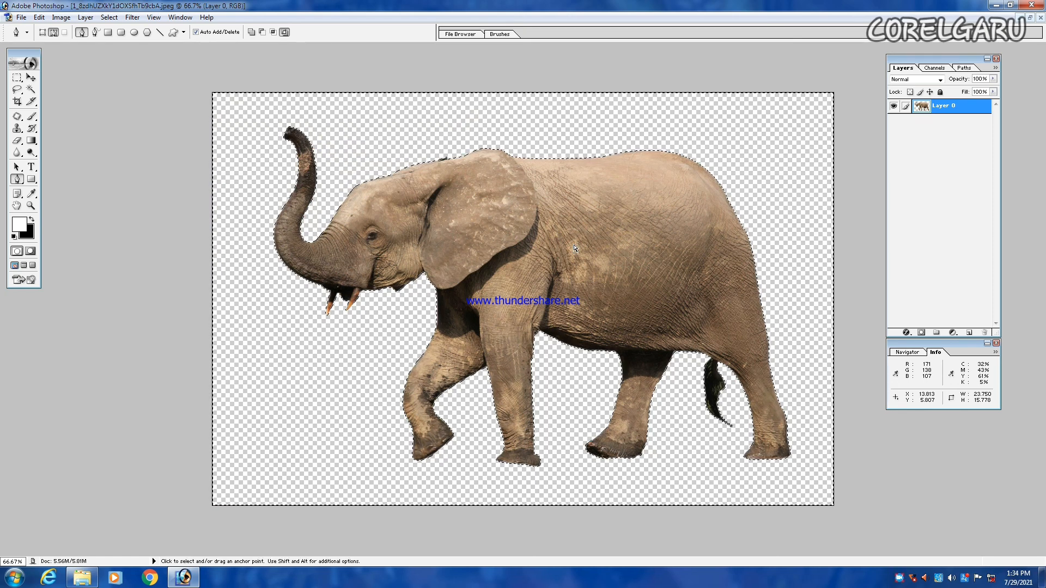
key(ctrl+d)
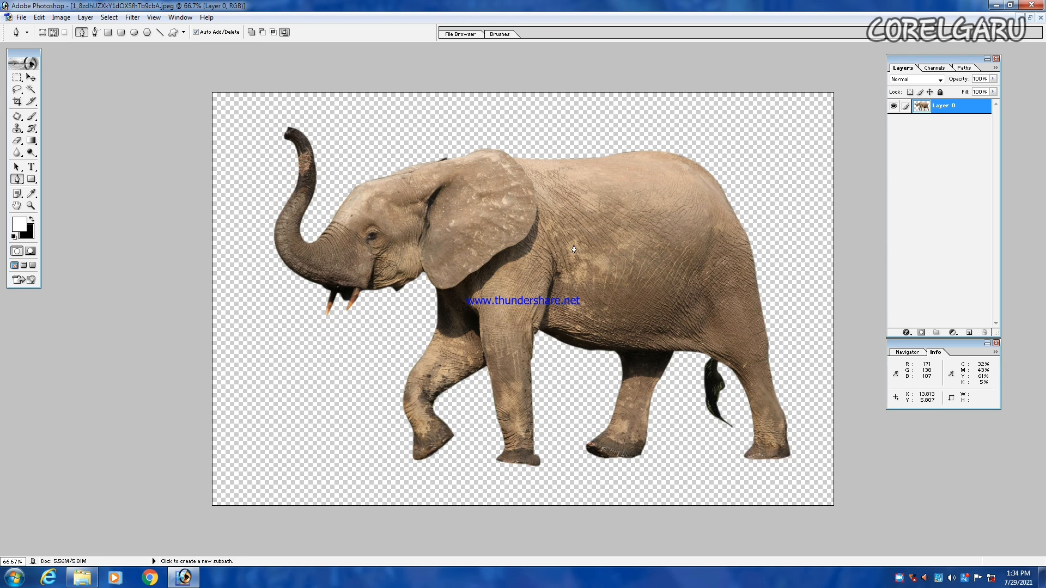
Save the cut-out in the Downloads folder as Elephant in Photoshop (PSD) format and minimize the program window.
scroll(574, 249, up, 1)
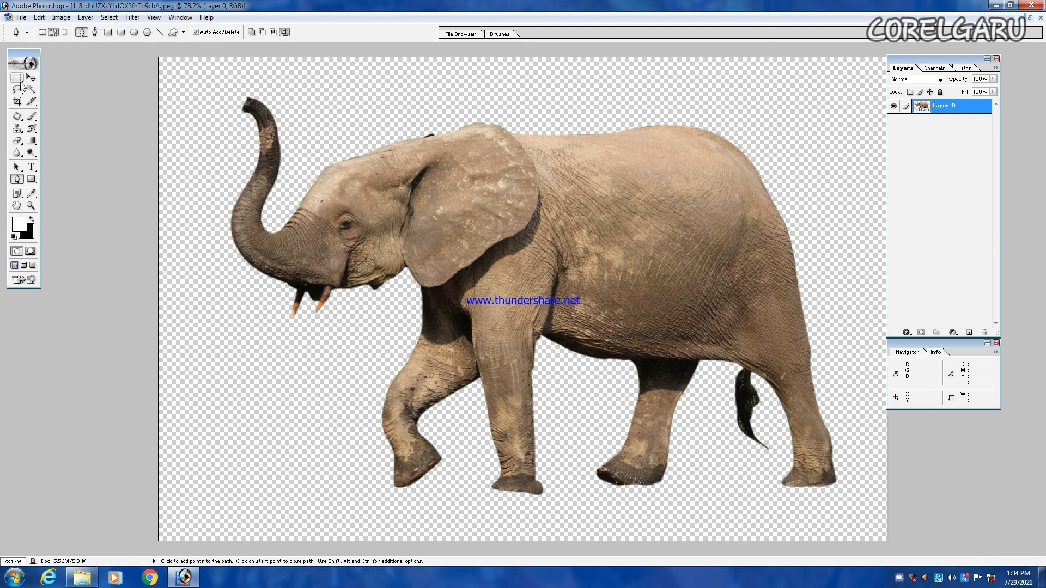
click(22, 18)
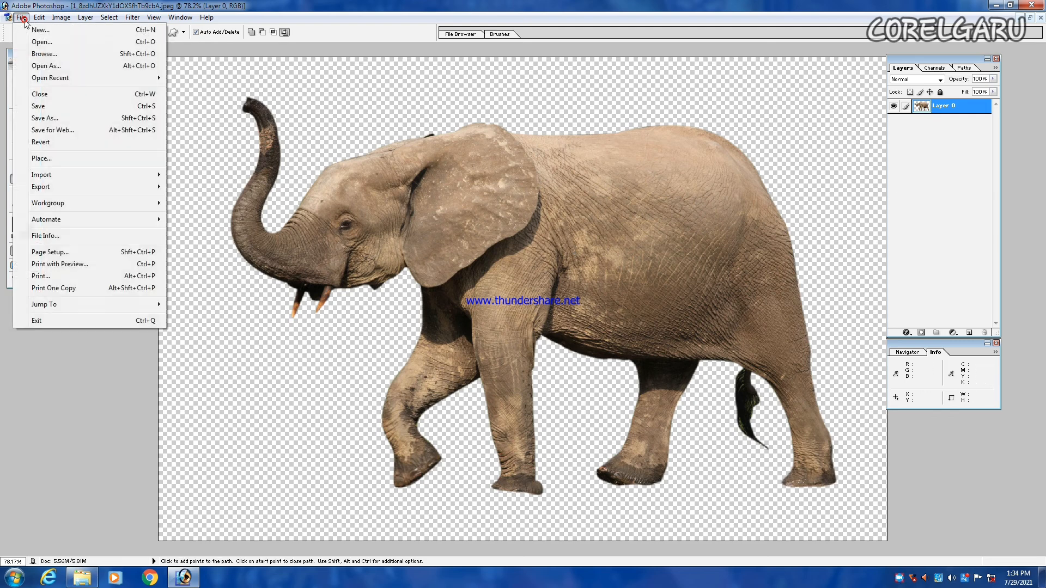
click(41, 106)
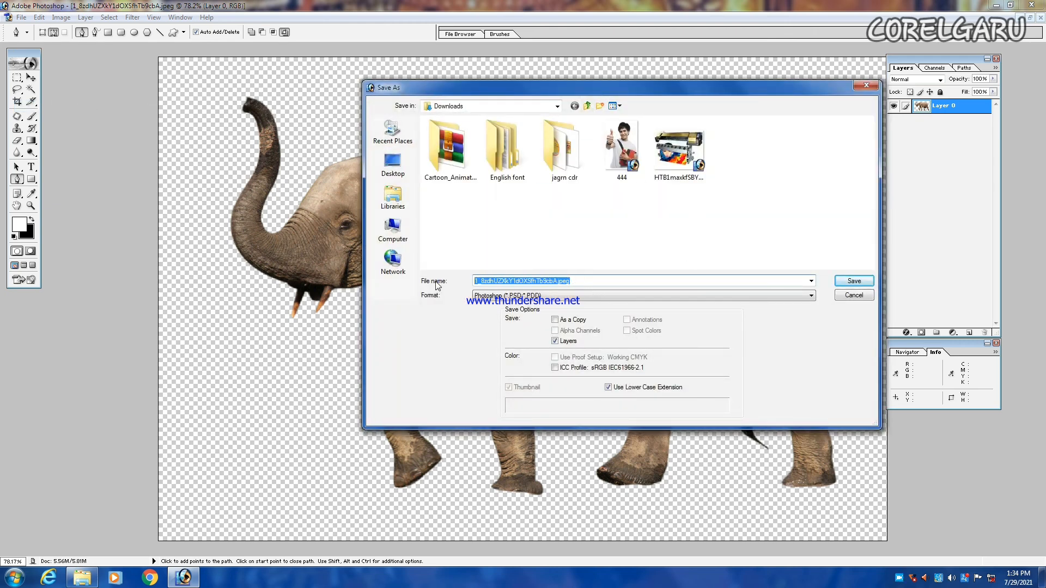
text(E)
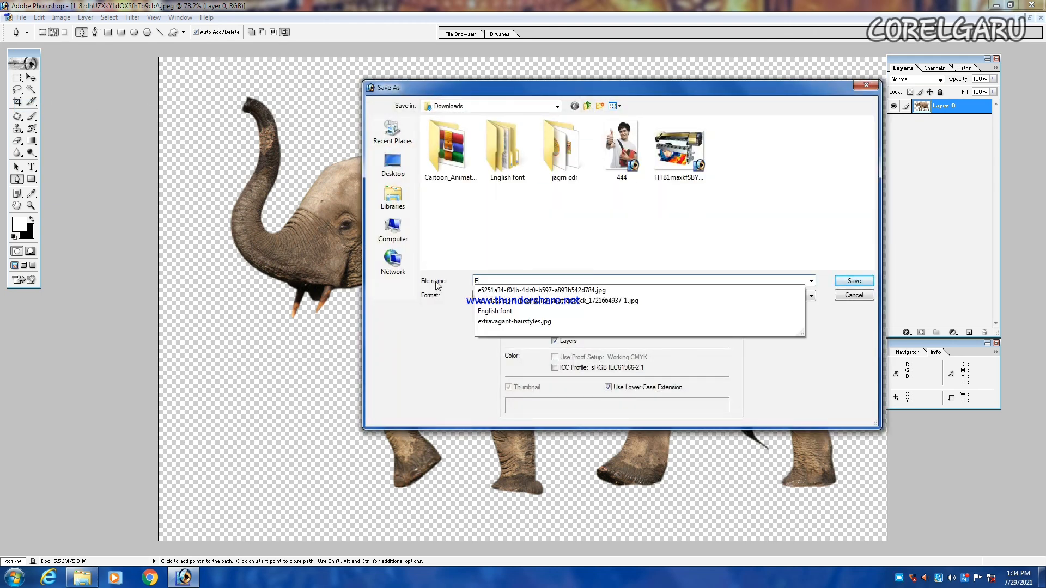
text(lephant)
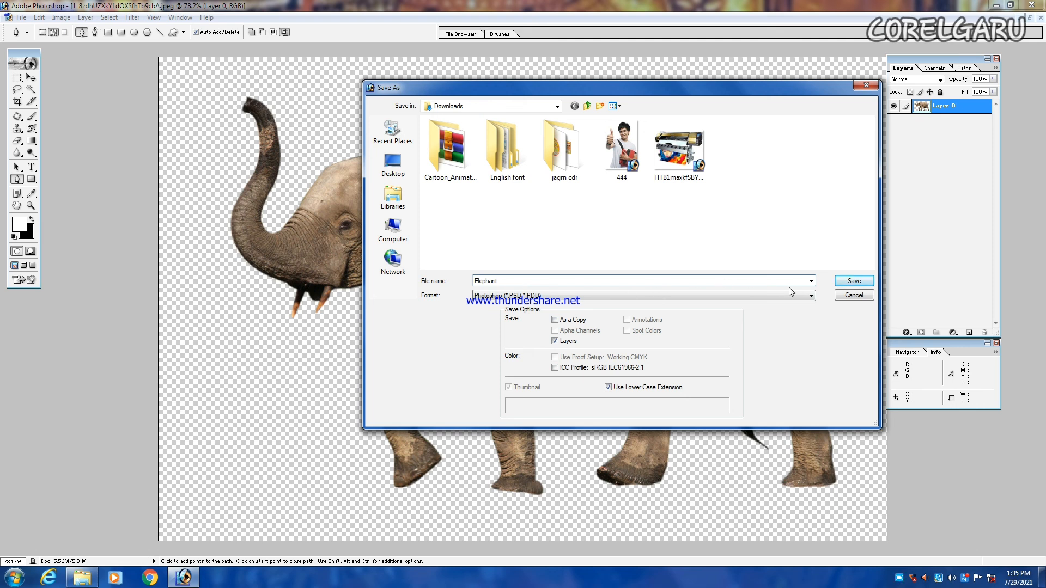
click(852, 281)
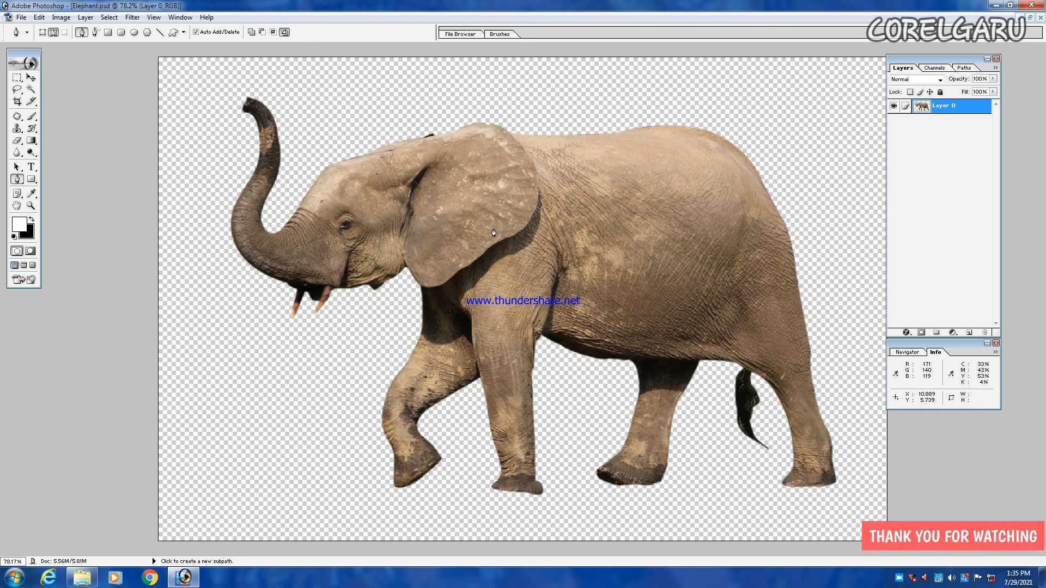
click(996, 5)
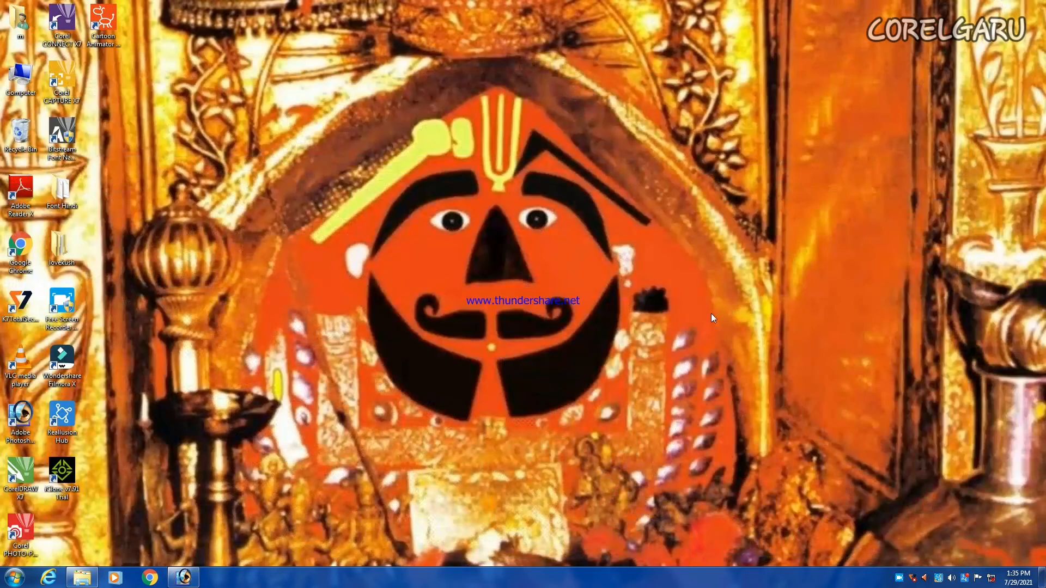